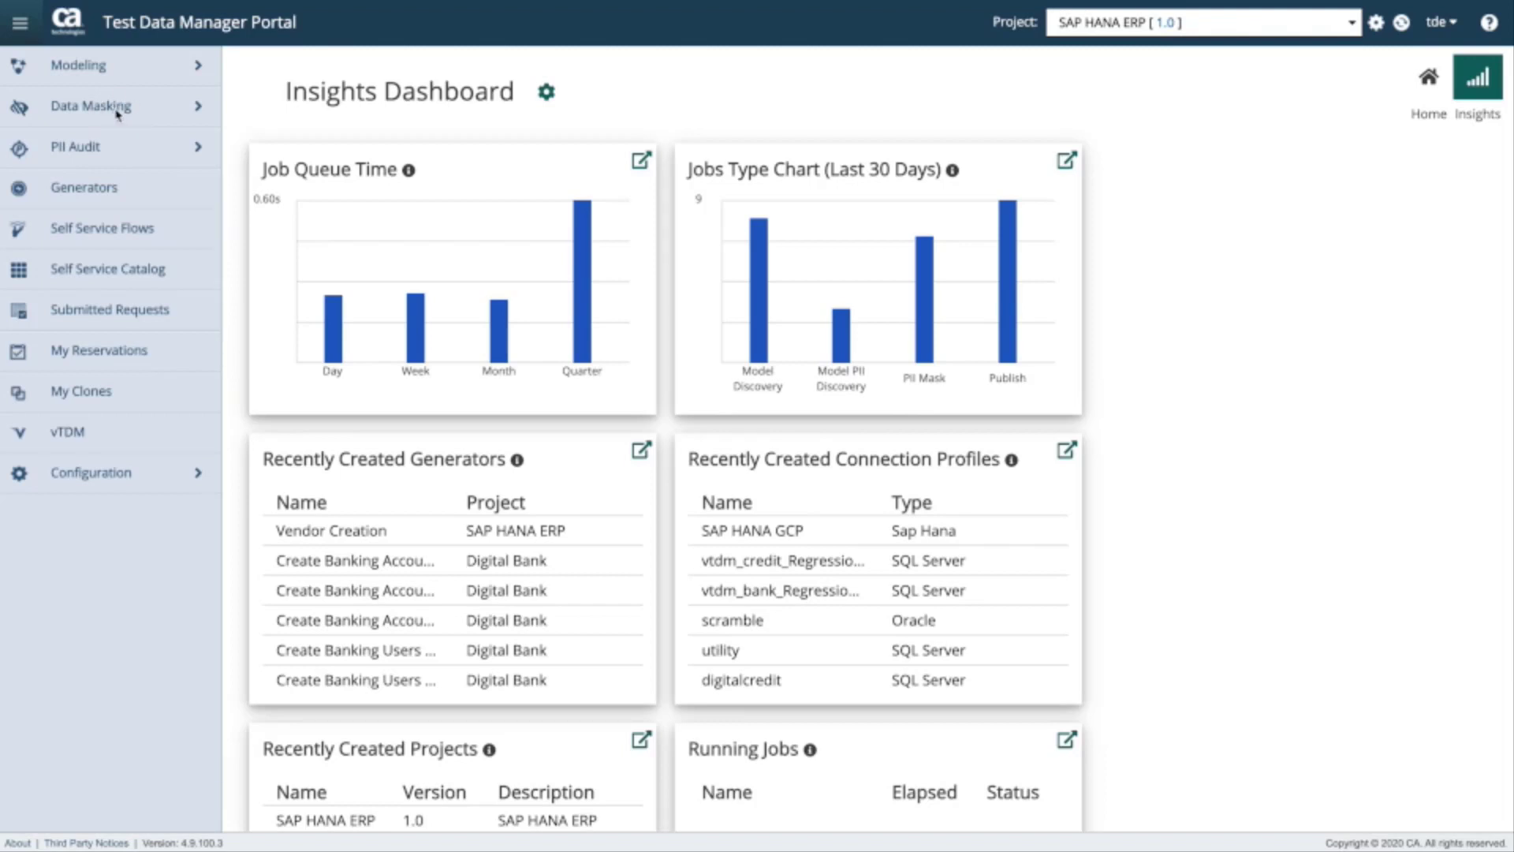
- Start registering new objects for the SAP HANA ERP project with TABLE as the object type
{"action": "left_click", "coordinate": [130, 70]}
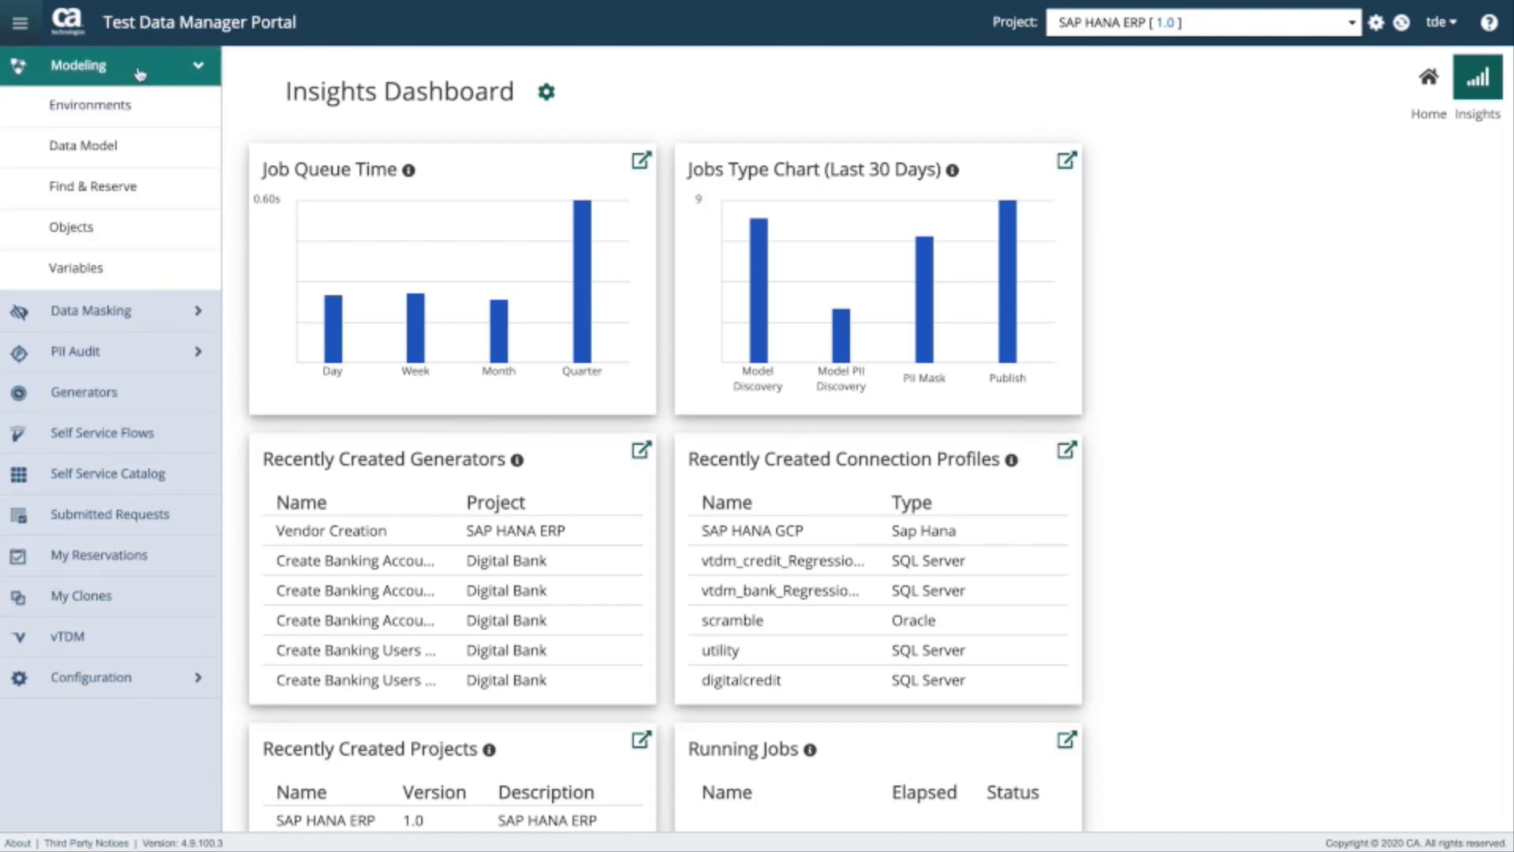
{"action": "left_click", "coordinate": [105, 236]}
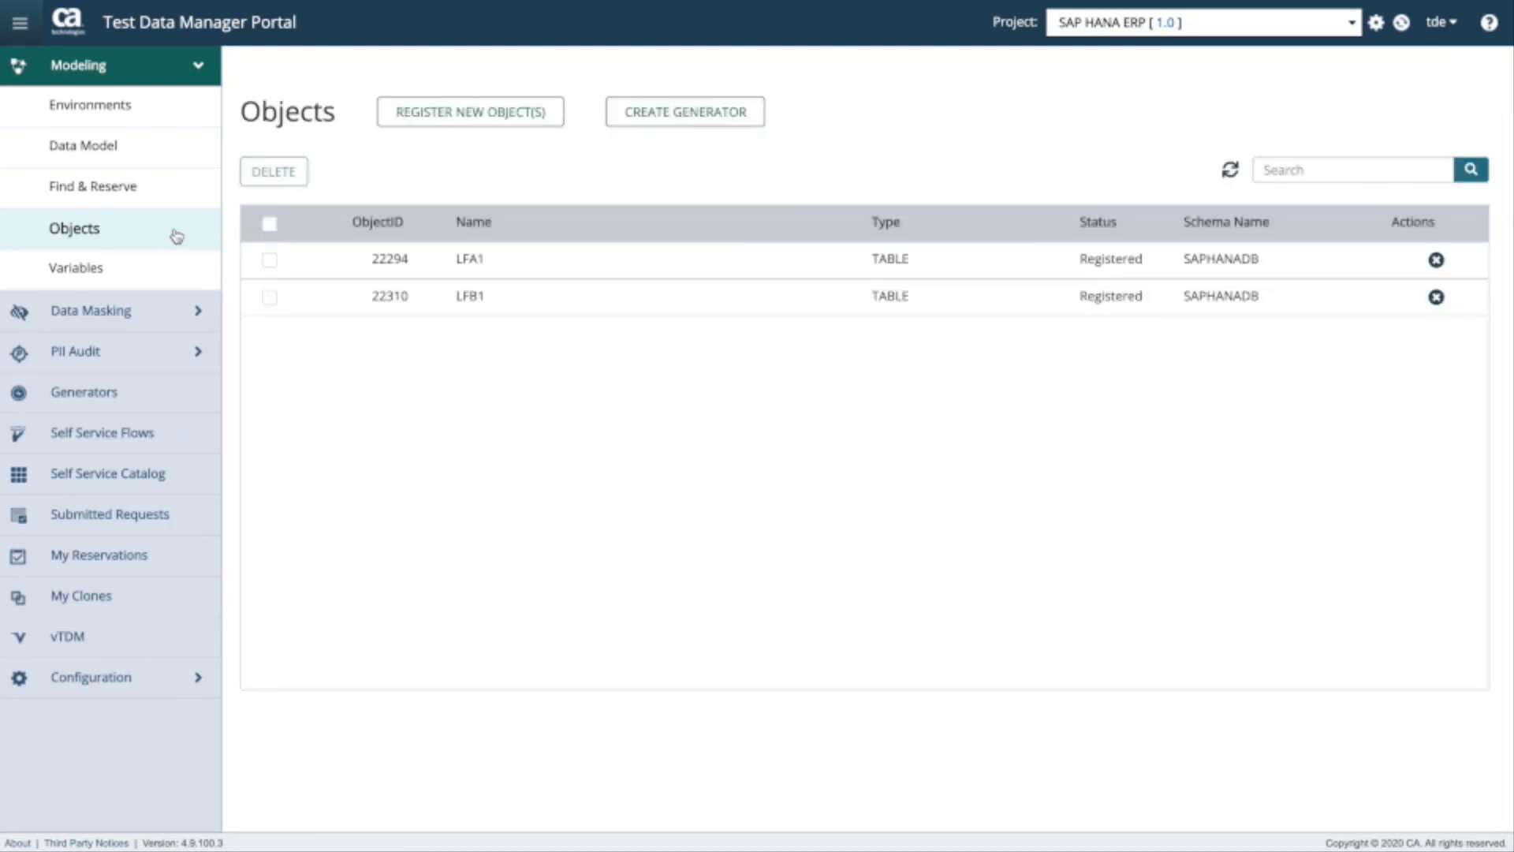
{"action": "left_click", "coordinate": [454, 118]}
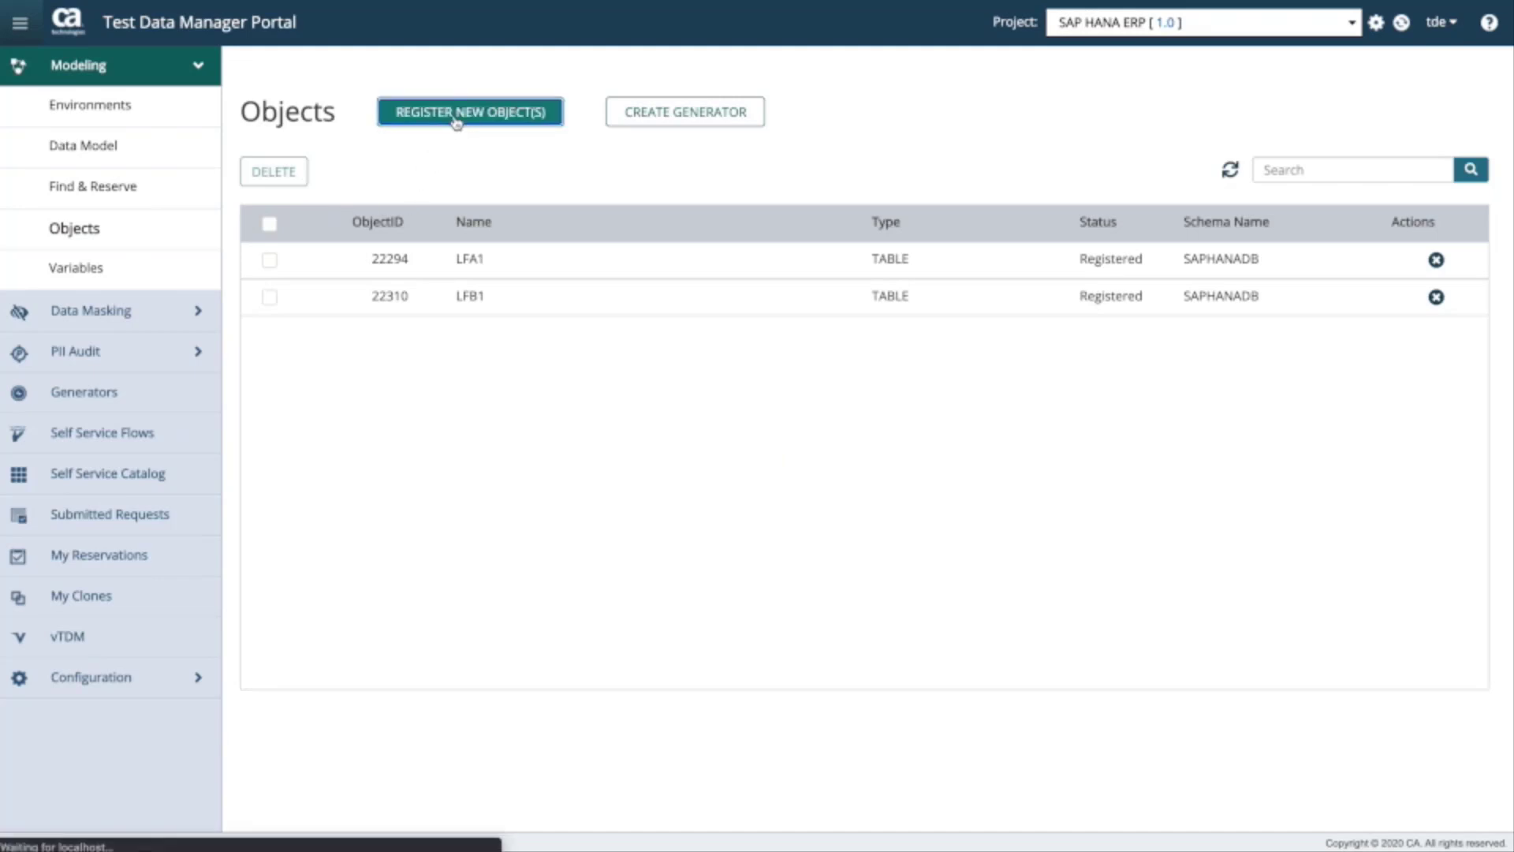
{"action": "left_click", "coordinate": [449, 206]}
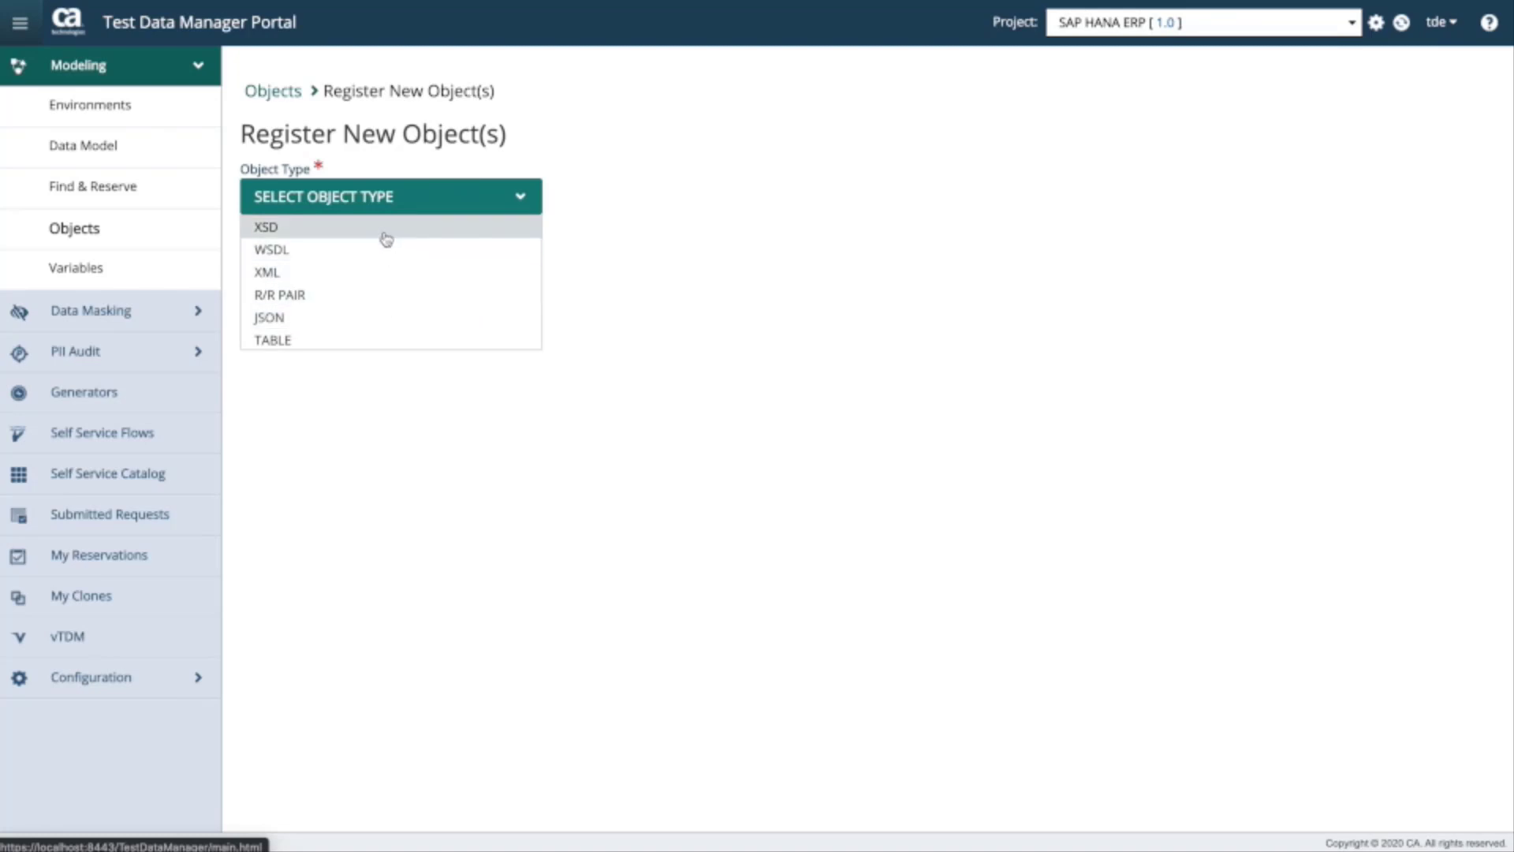
{"action": "left_click", "coordinate": [351, 340]}
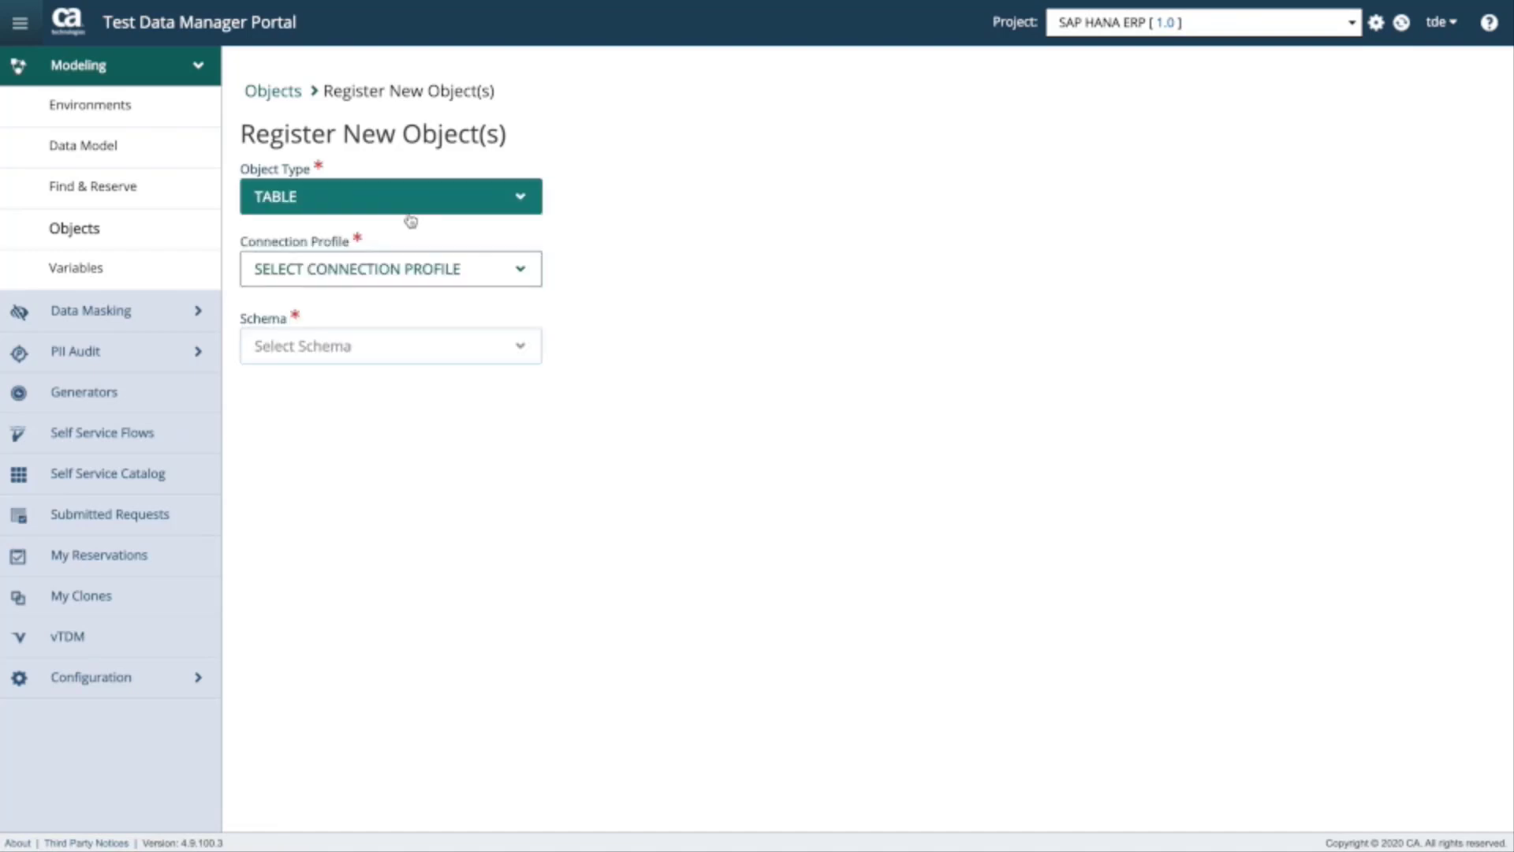
- Set the registration's connection profile to SAP HANA GCP and its schema to SAPHANADB
{"action": "left_click", "coordinate": [396, 263]}
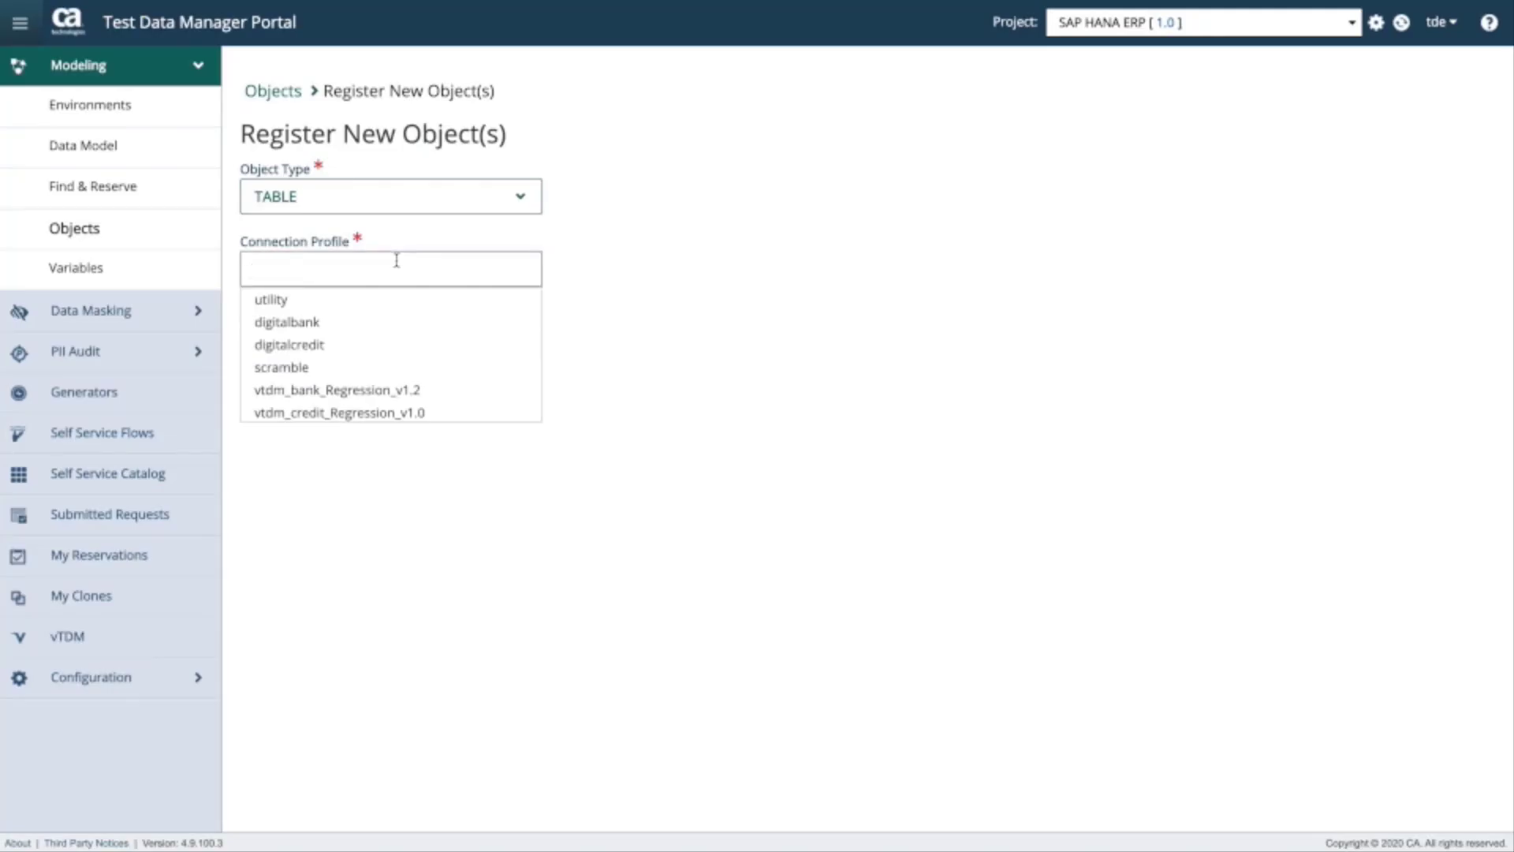
{"action": "scroll", "coordinate": [389, 352], "scroll_direction": "down", "scroll_amount": 1}
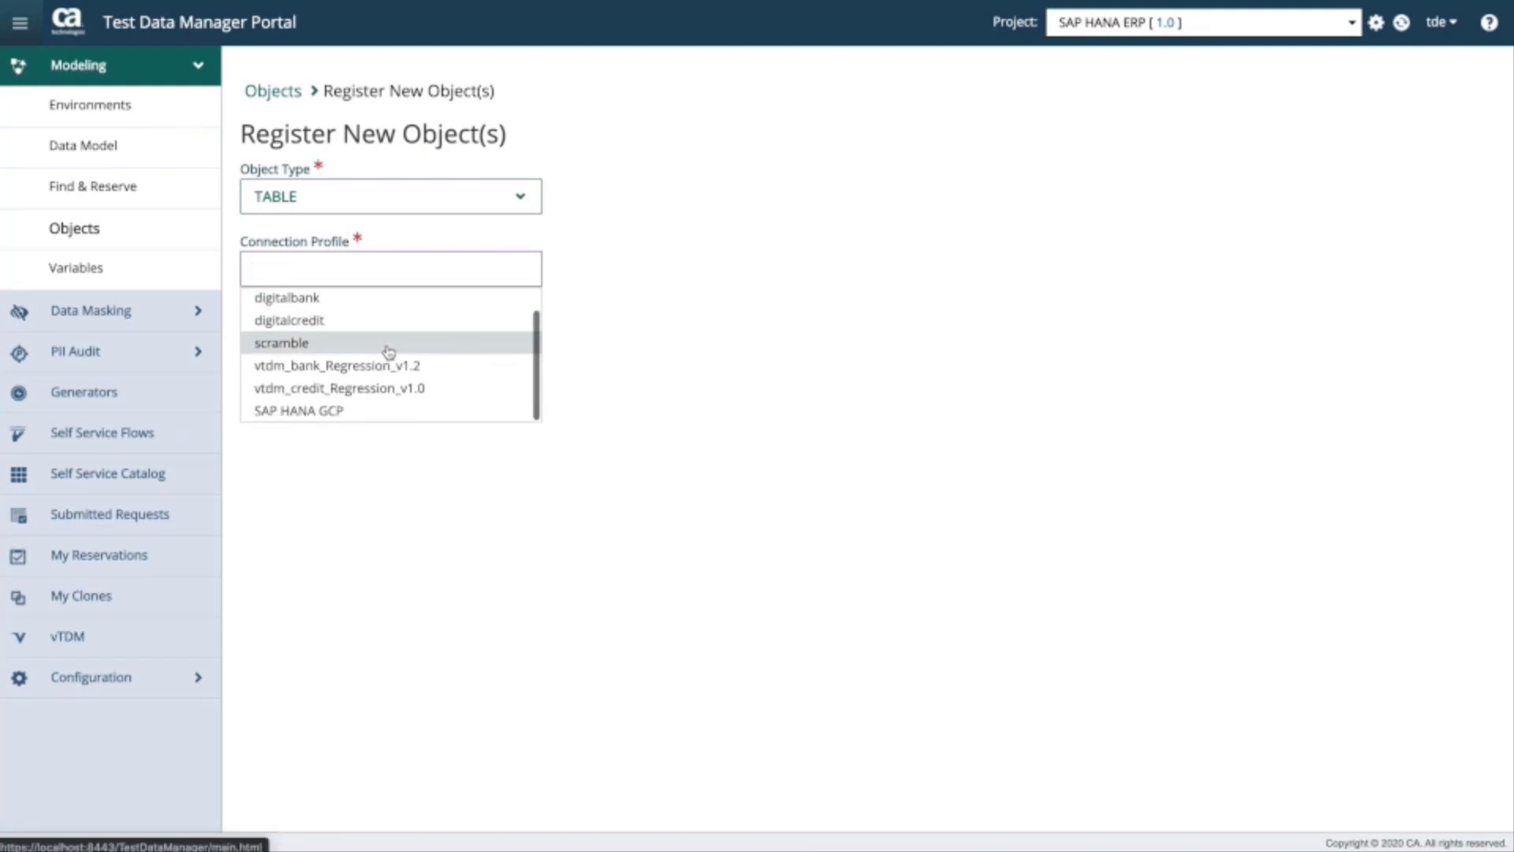
{"action": "left_click", "coordinate": [343, 411]}
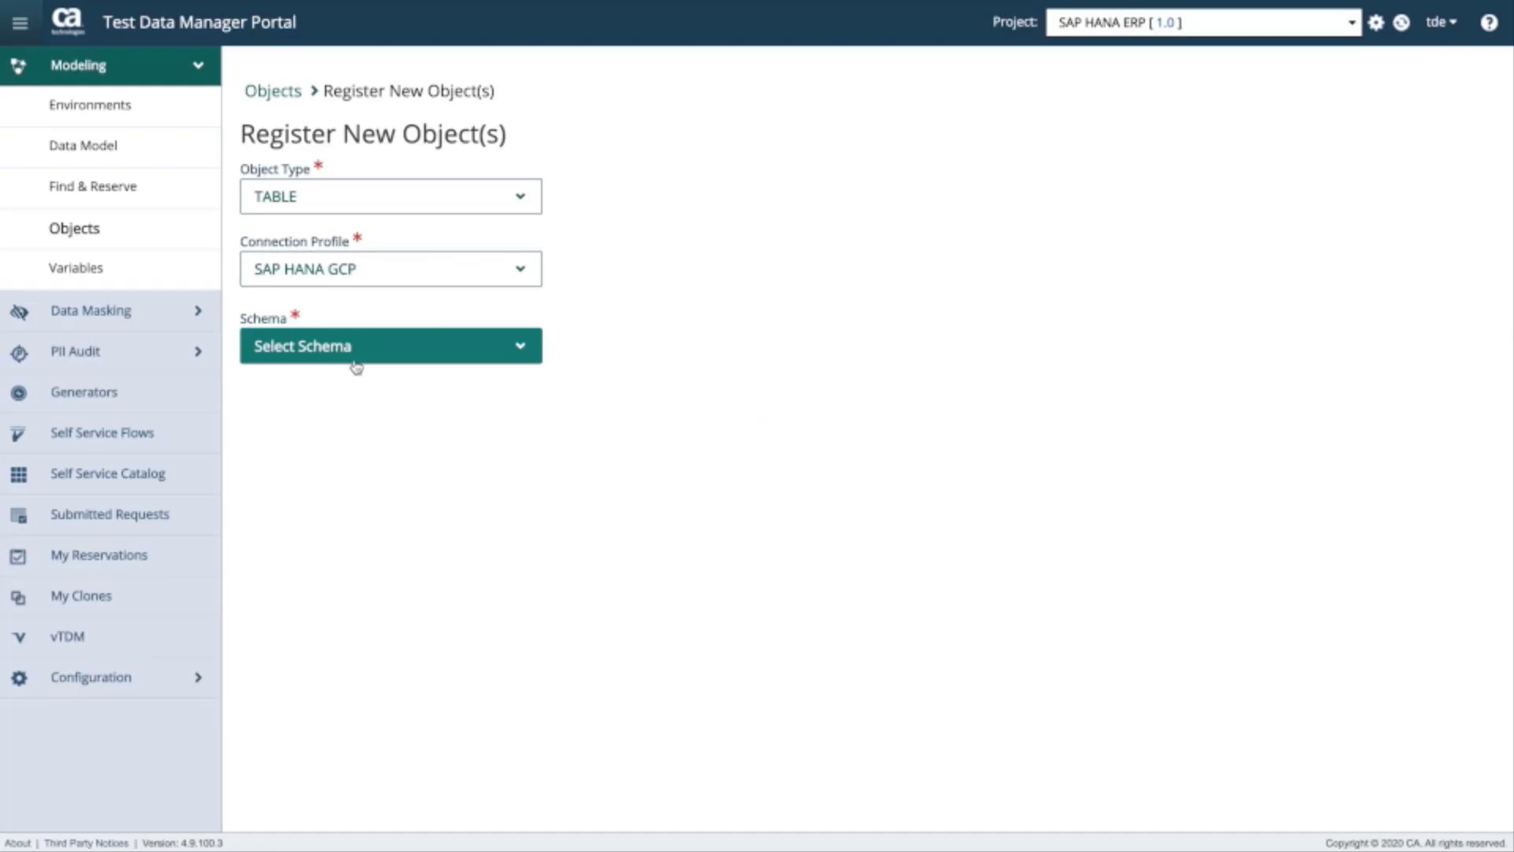
{"action": "left_click", "coordinate": [354, 359]}
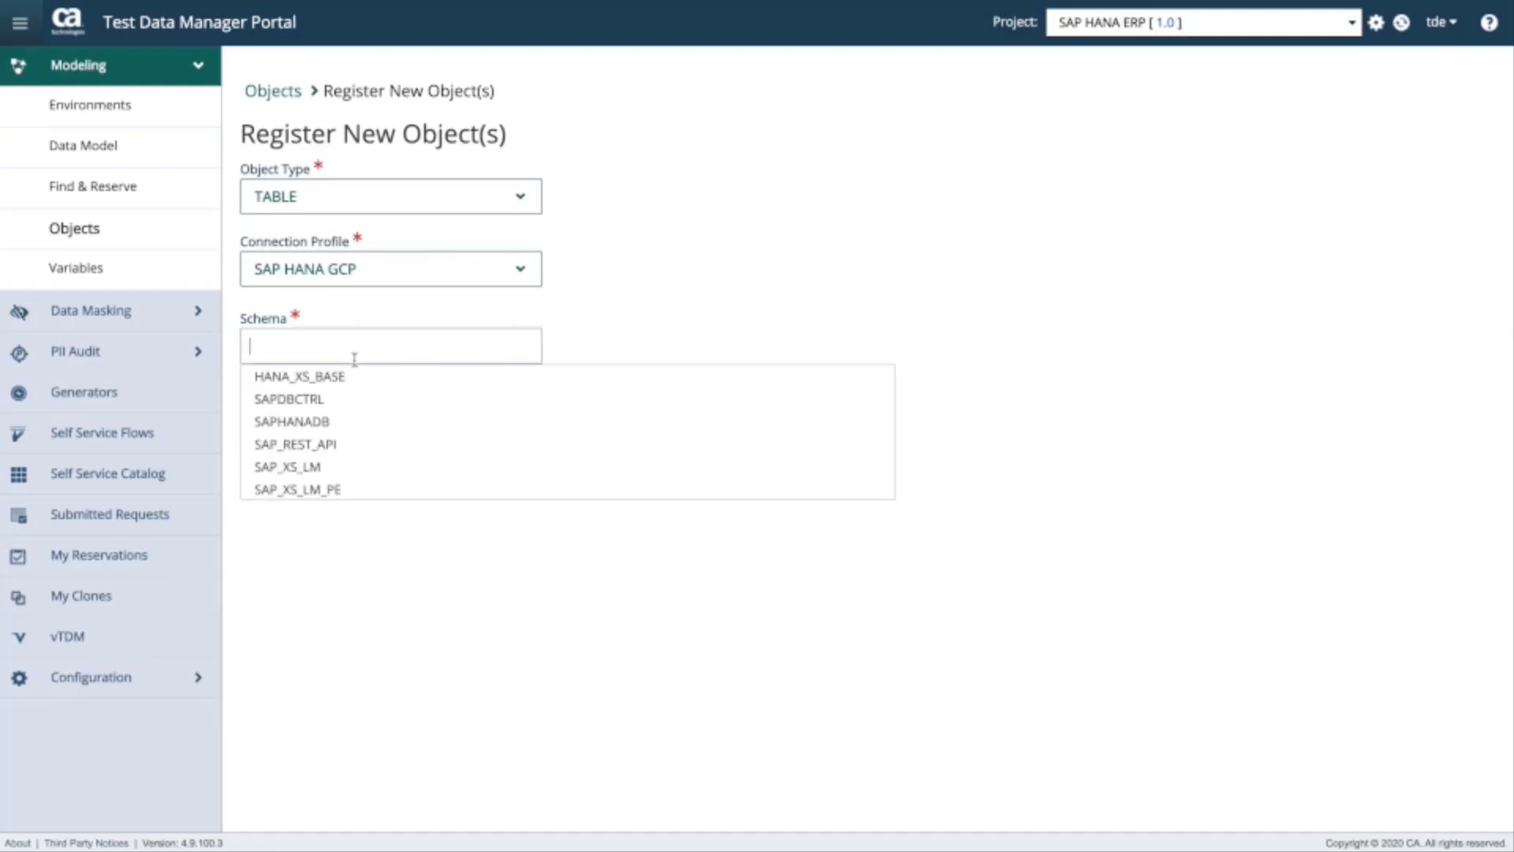
{"action": "left_click", "coordinate": [364, 424]}
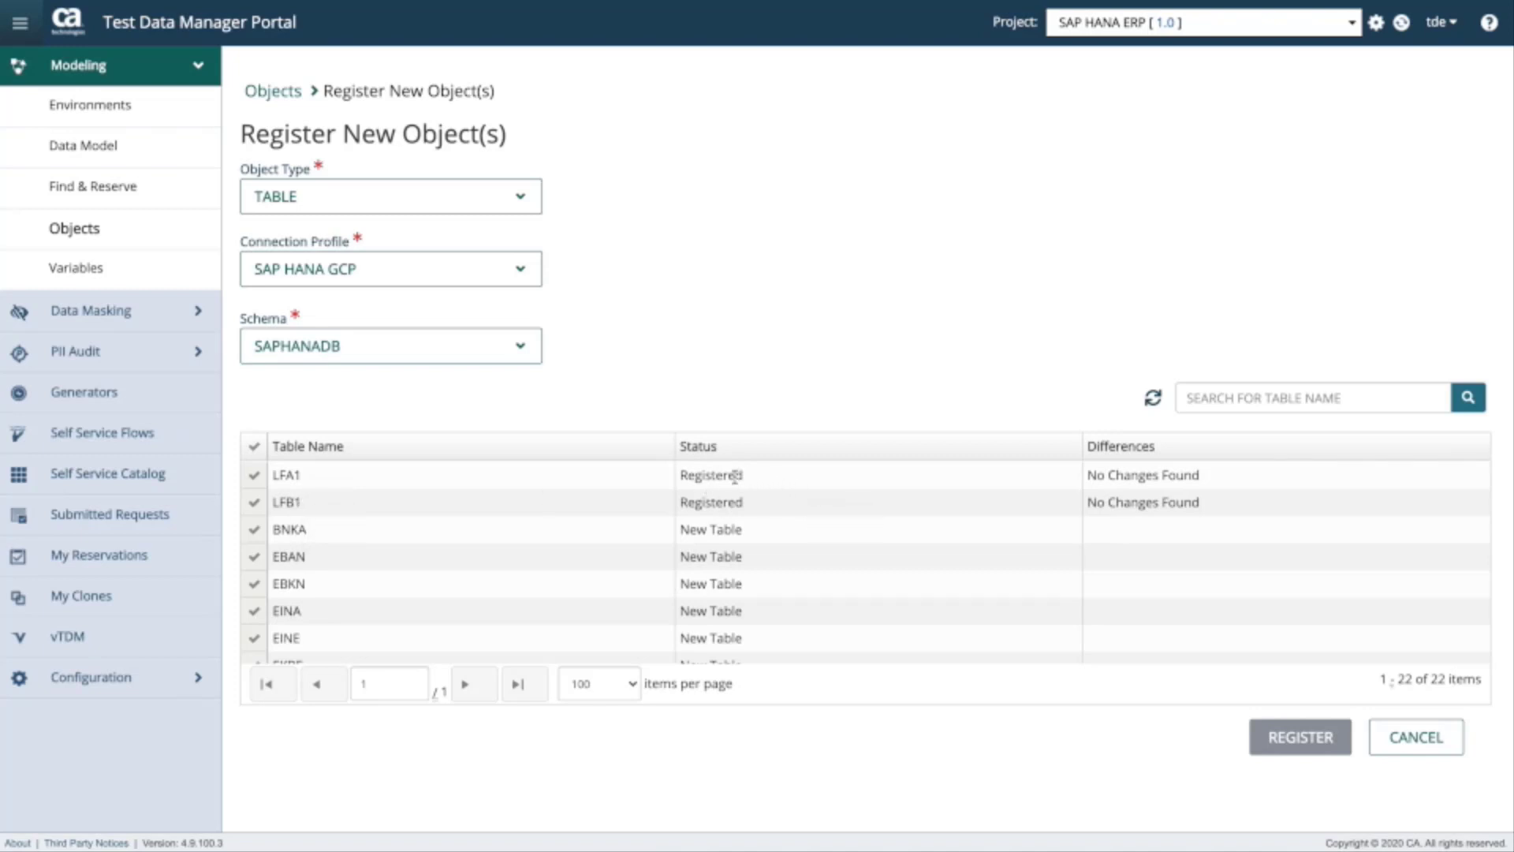
- Select the tables LFA1 and LFB1 for registration and cancel the registration
{"action": "left_click", "coordinate": [254, 474]}
{"action": "left_click", "coordinate": [254, 502]}
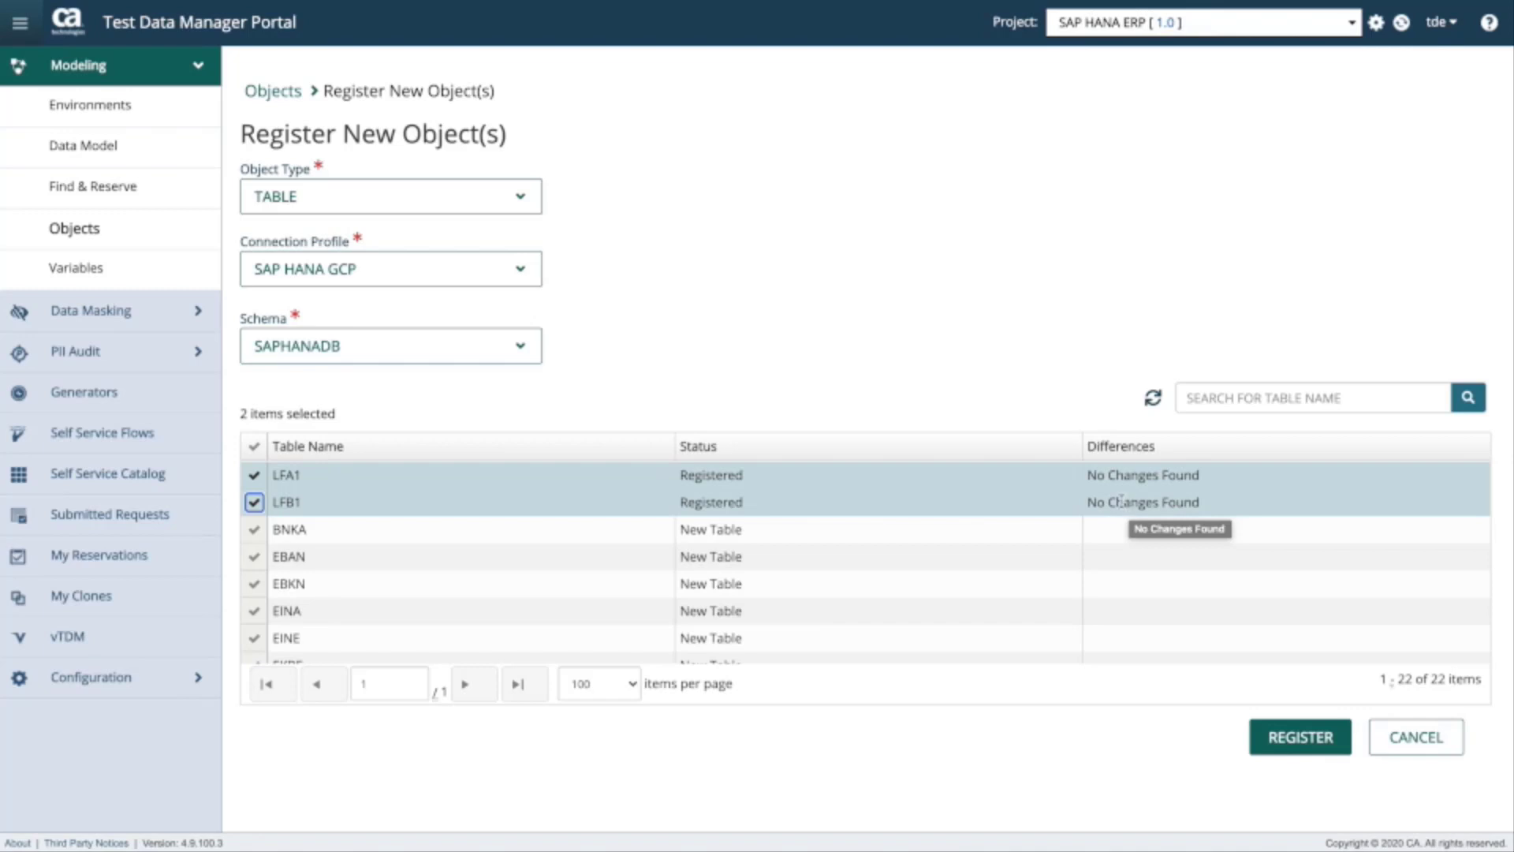
{"action": "left_click", "coordinate": [1423, 757]}
- Open the Vendor Creation generator and display its registered tables LFA1 and LFB1 for editing
{"action": "left_click", "coordinate": [159, 392]}
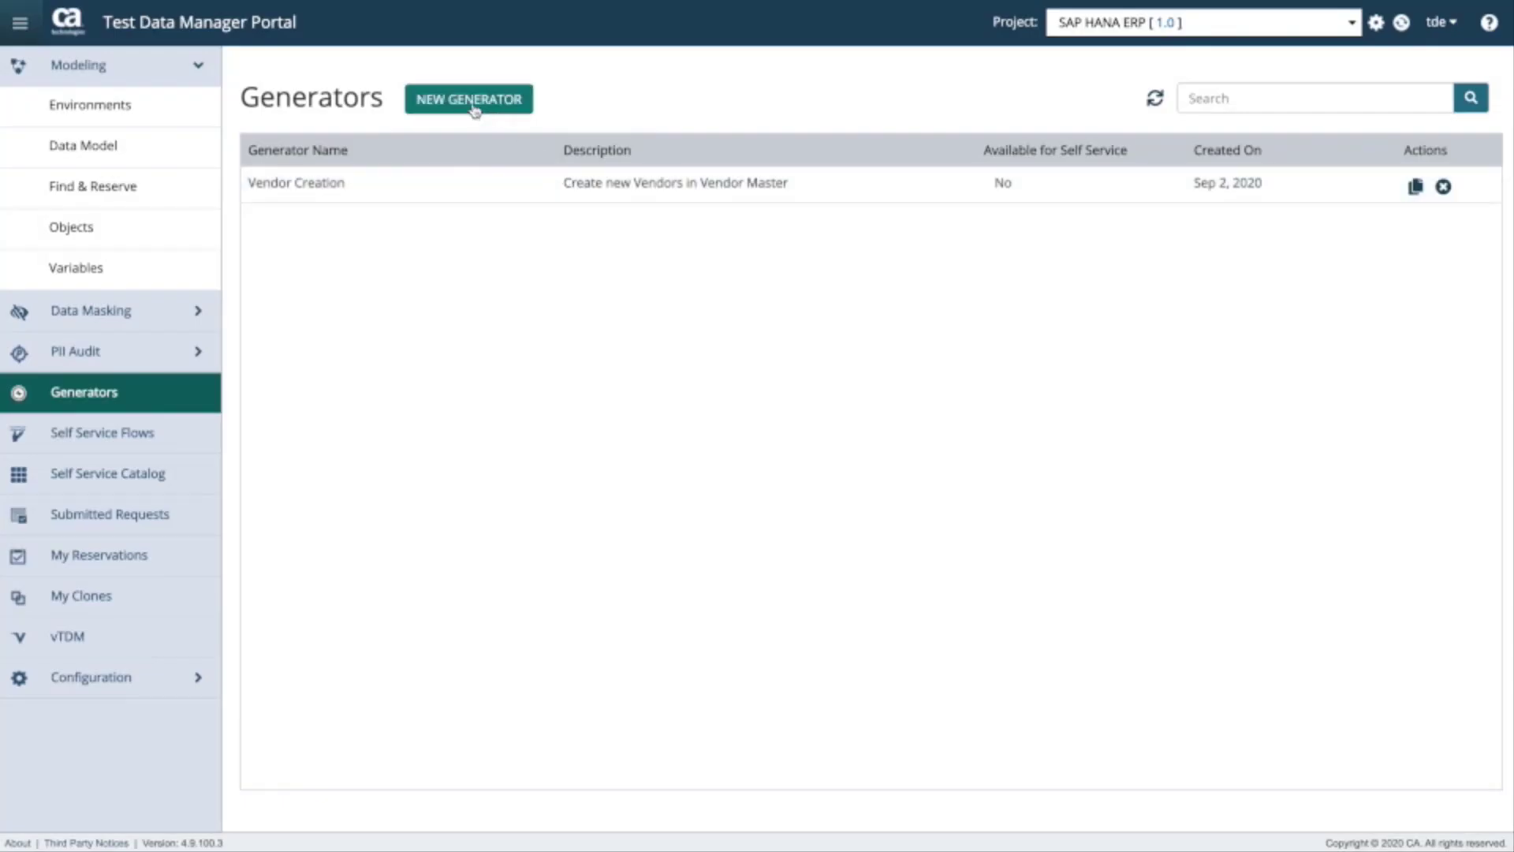
{"action": "left_click", "coordinate": [468, 190]}
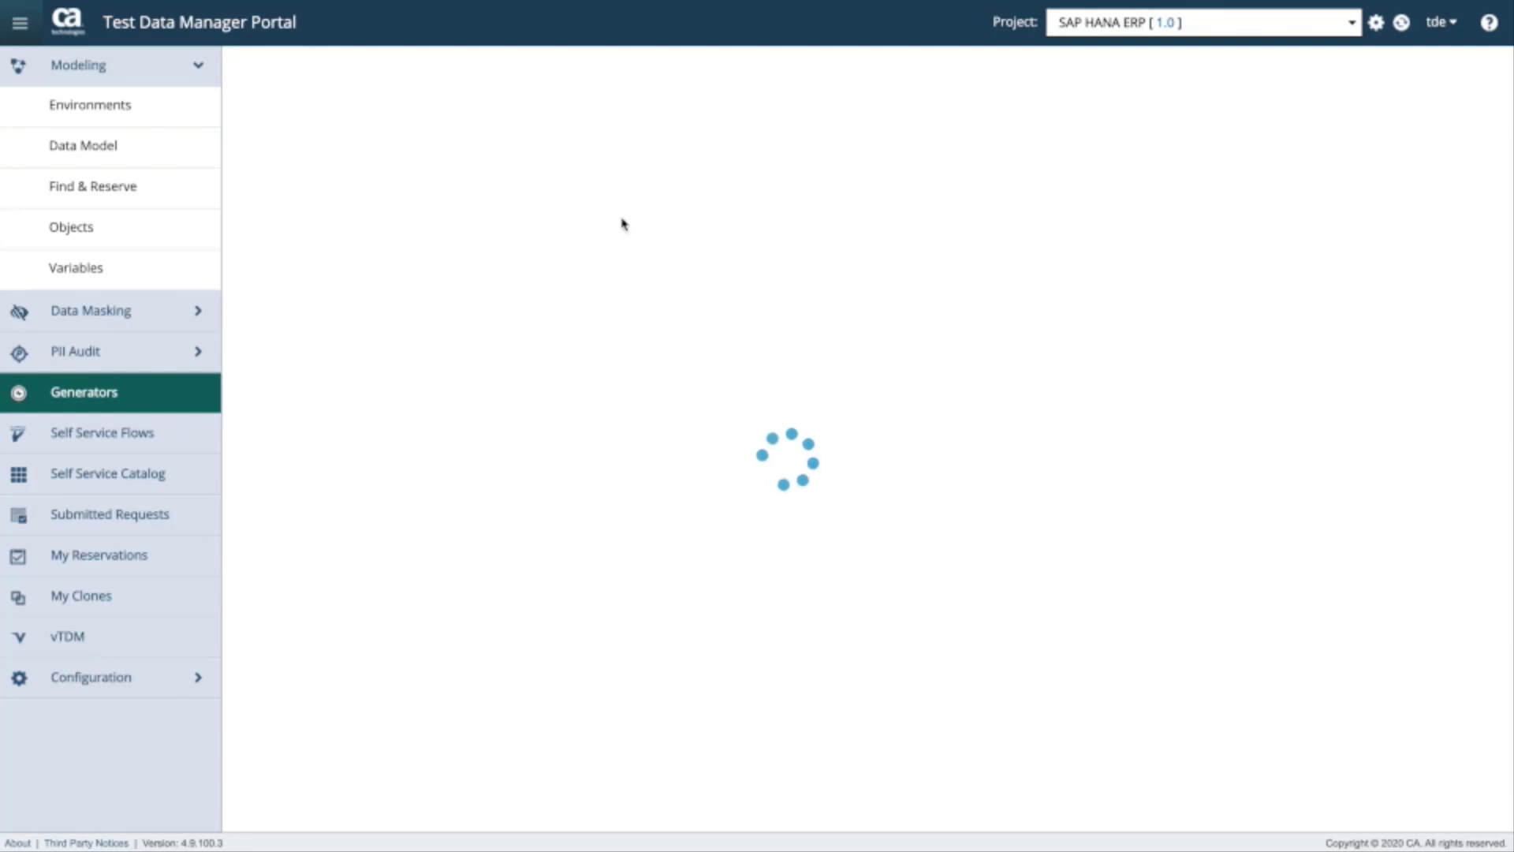
{"action": "left_click", "coordinate": [792, 245]}
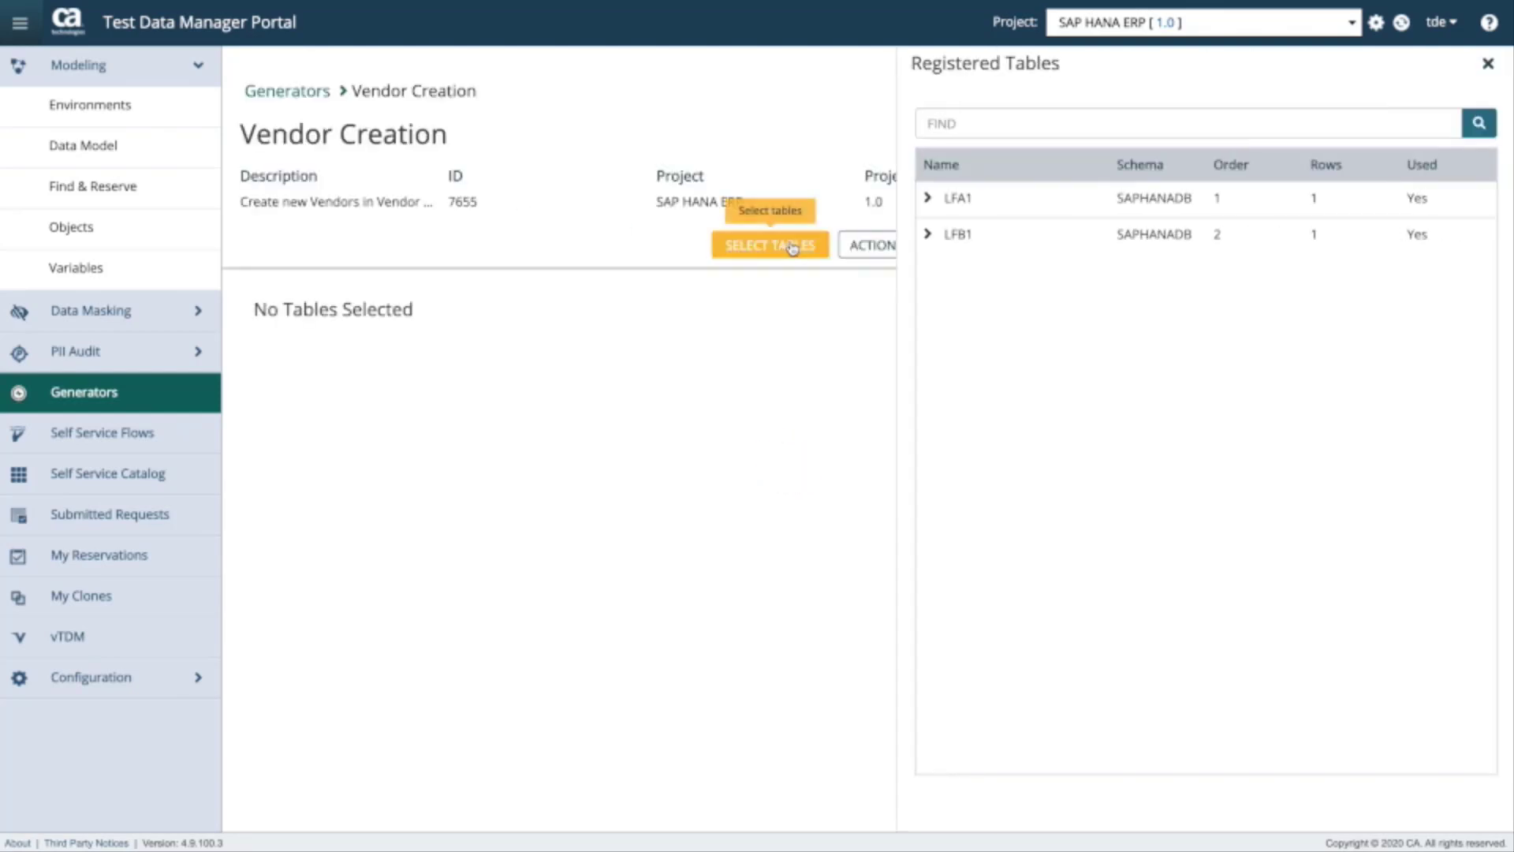
{"action": "left_click", "coordinate": [963, 202]}
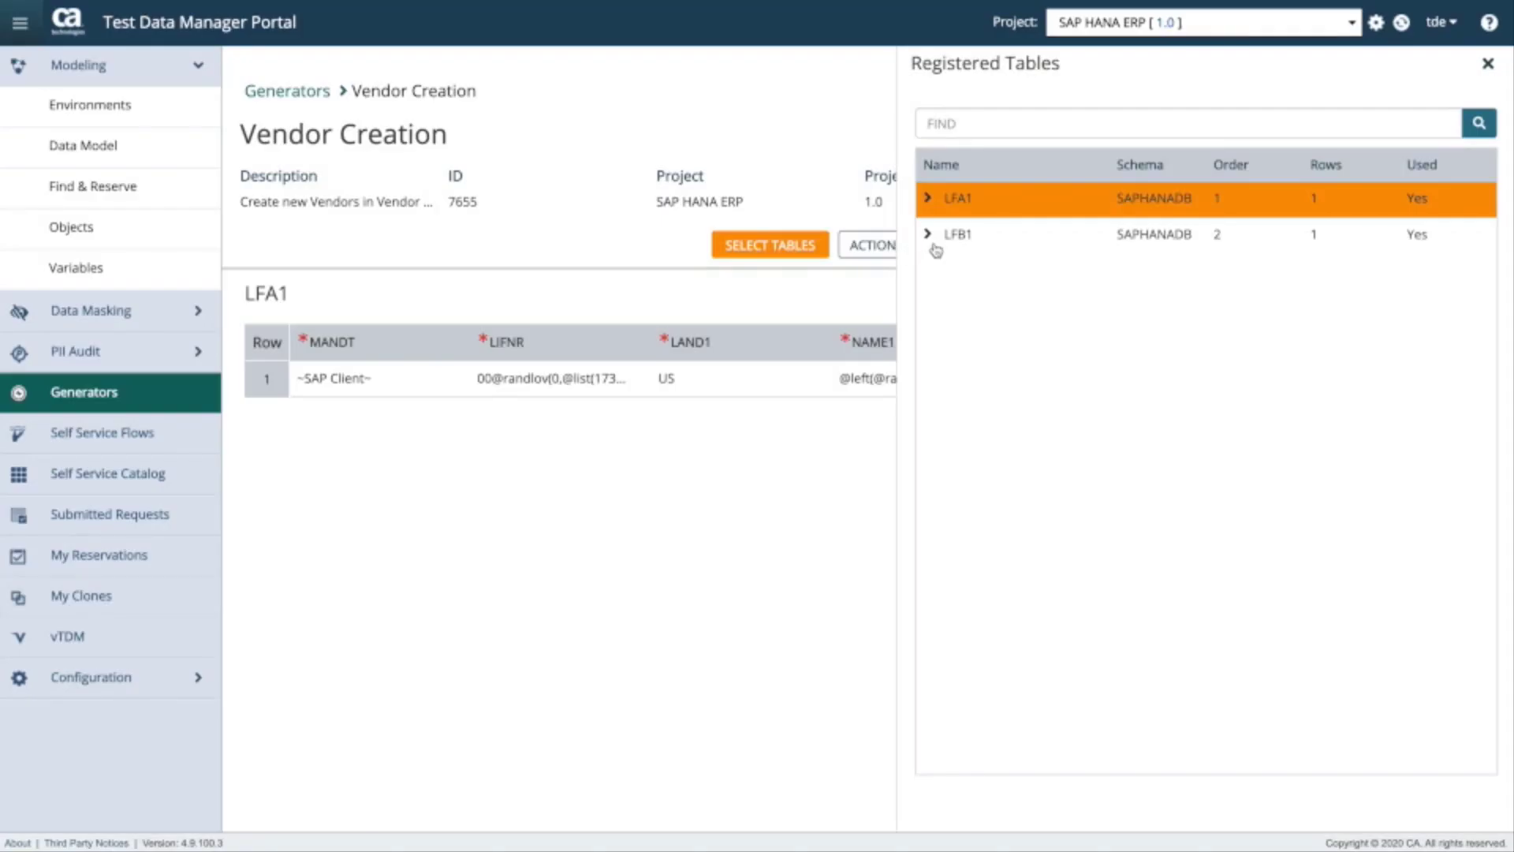
{"action": "left_click", "coordinate": [935, 240]}
{"action": "left_click", "coordinate": [973, 241]}
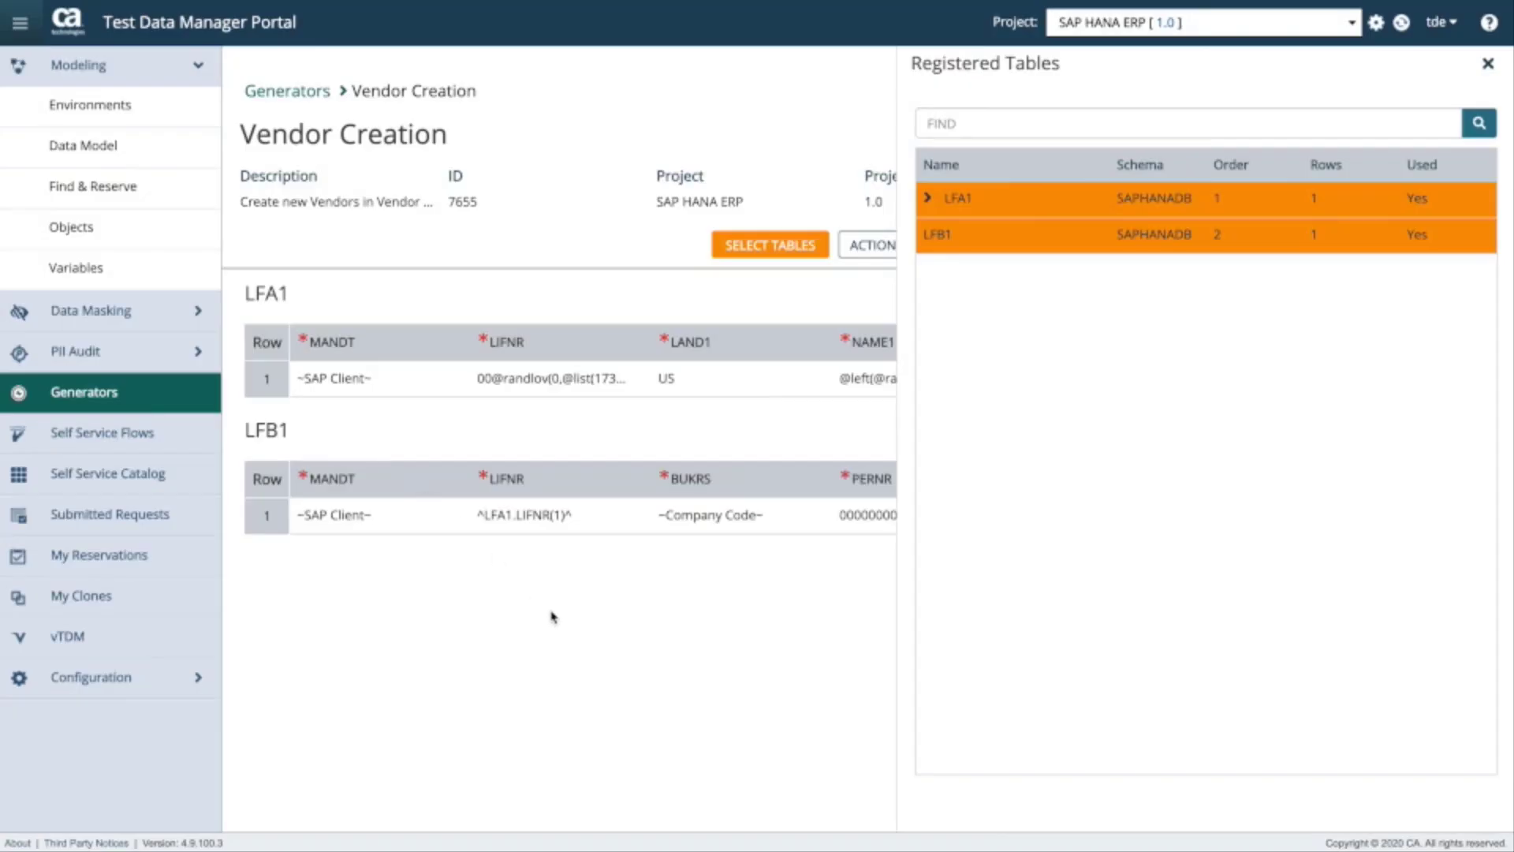
{"action": "left_click", "coordinate": [565, 626]}
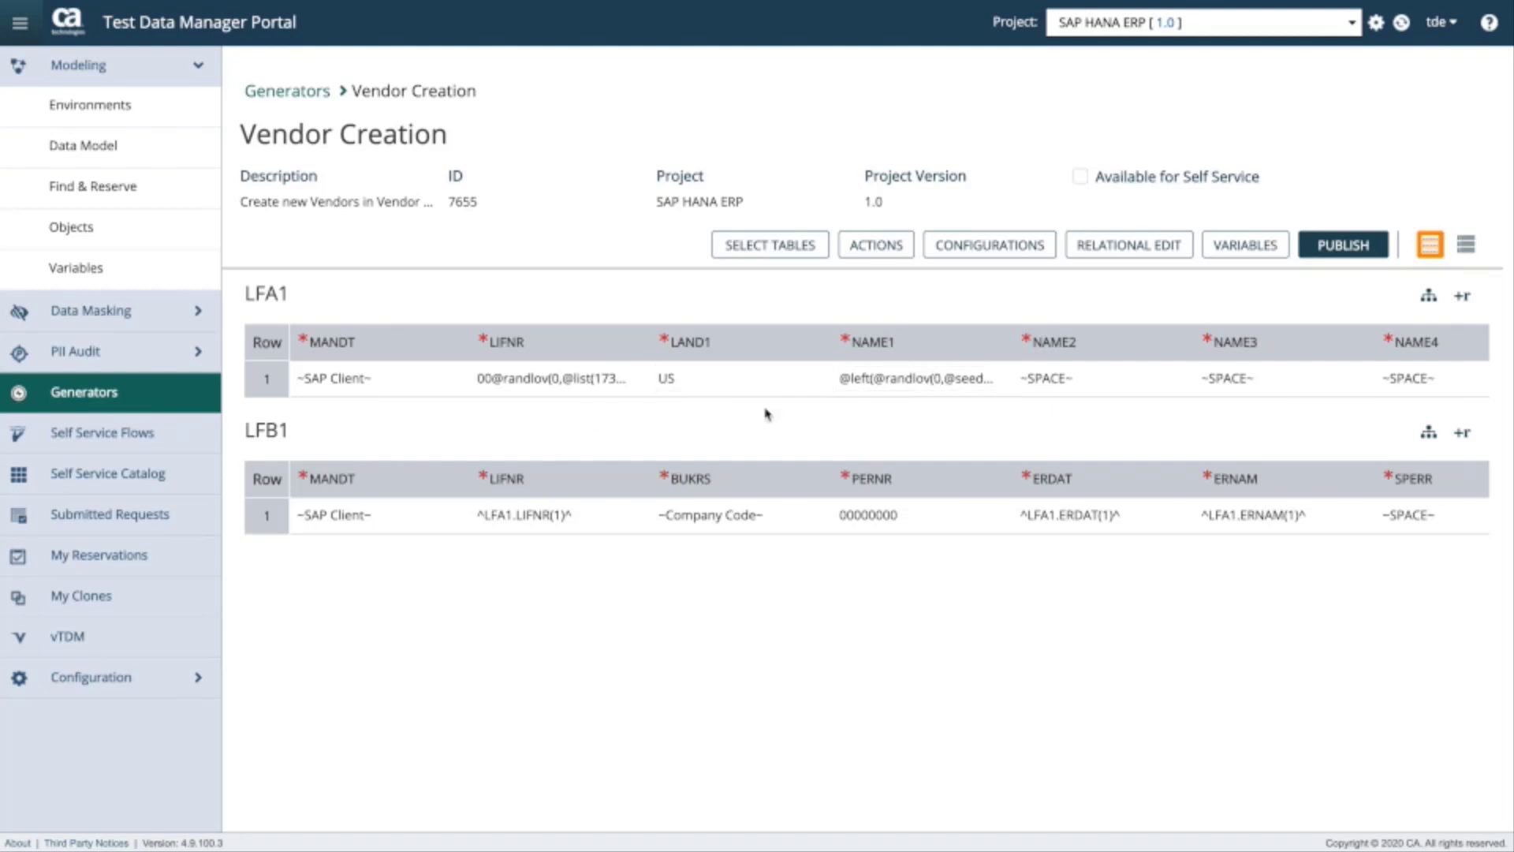
- Add a second row to the LFA1 table and delete that row again
{"action": "left_click", "coordinate": [1460, 295]}
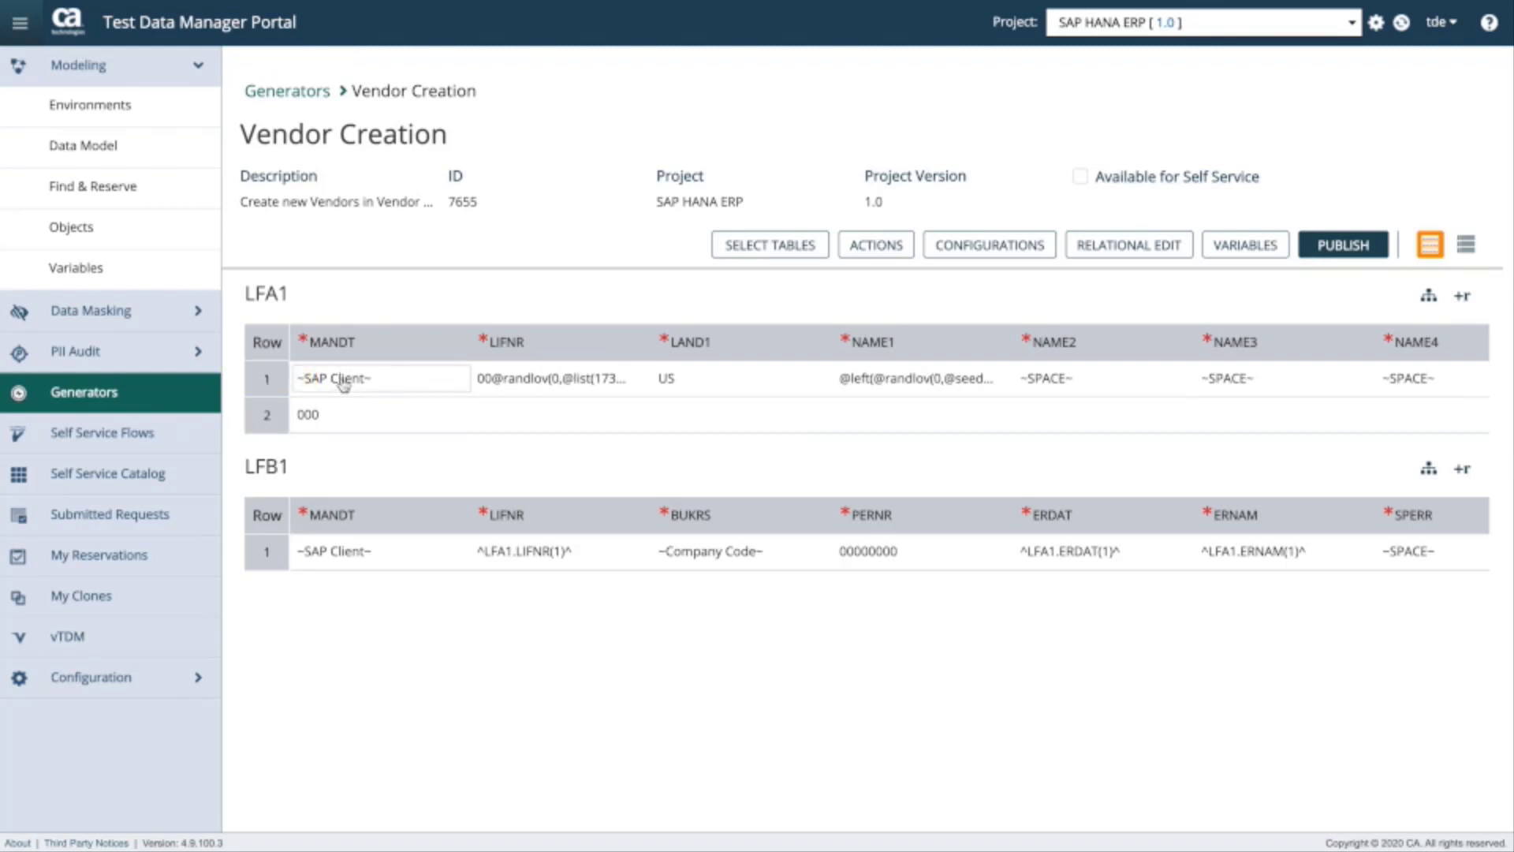
{"action": "right_click", "coordinate": [267, 417]}
{"action": "left_click", "coordinate": [267, 418]}
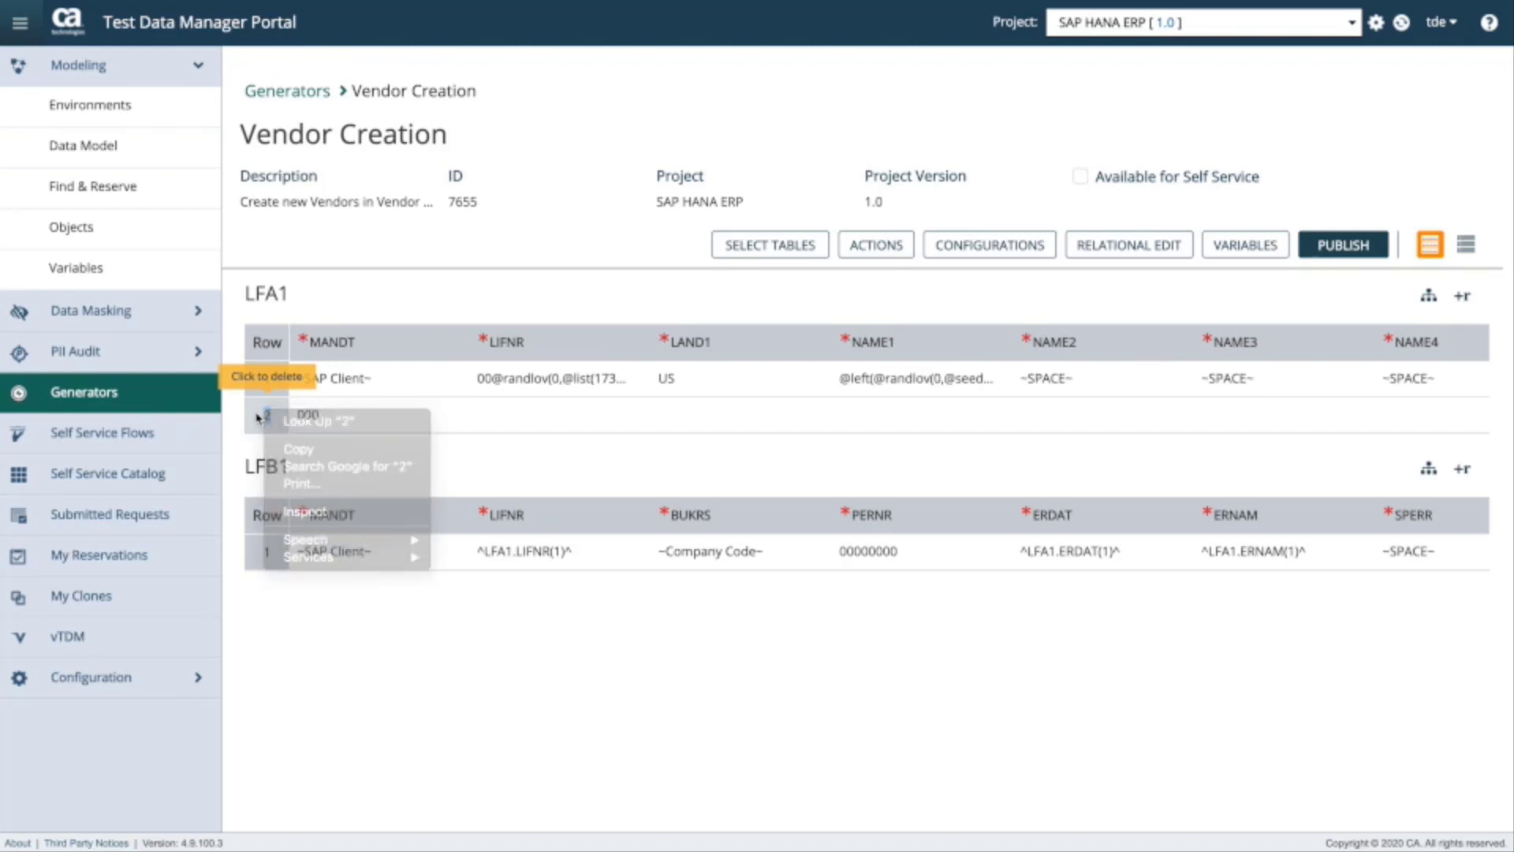
{"action": "left_click", "coordinate": [267, 419]}
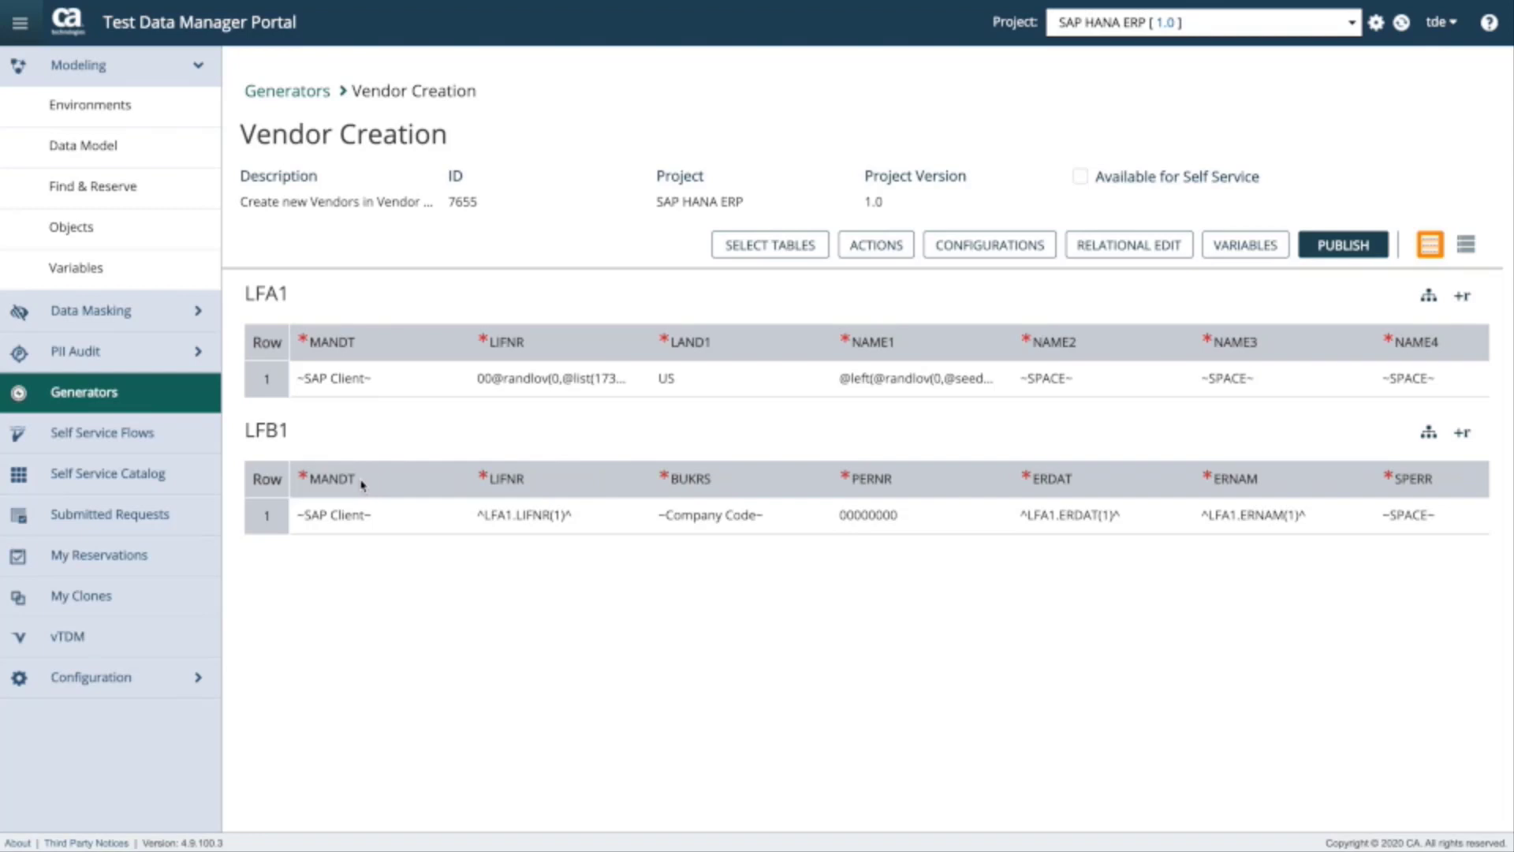
- Look through the system and generator variables available for the MANDT field of LFA1
{"action": "left_click", "coordinate": [376, 384]}
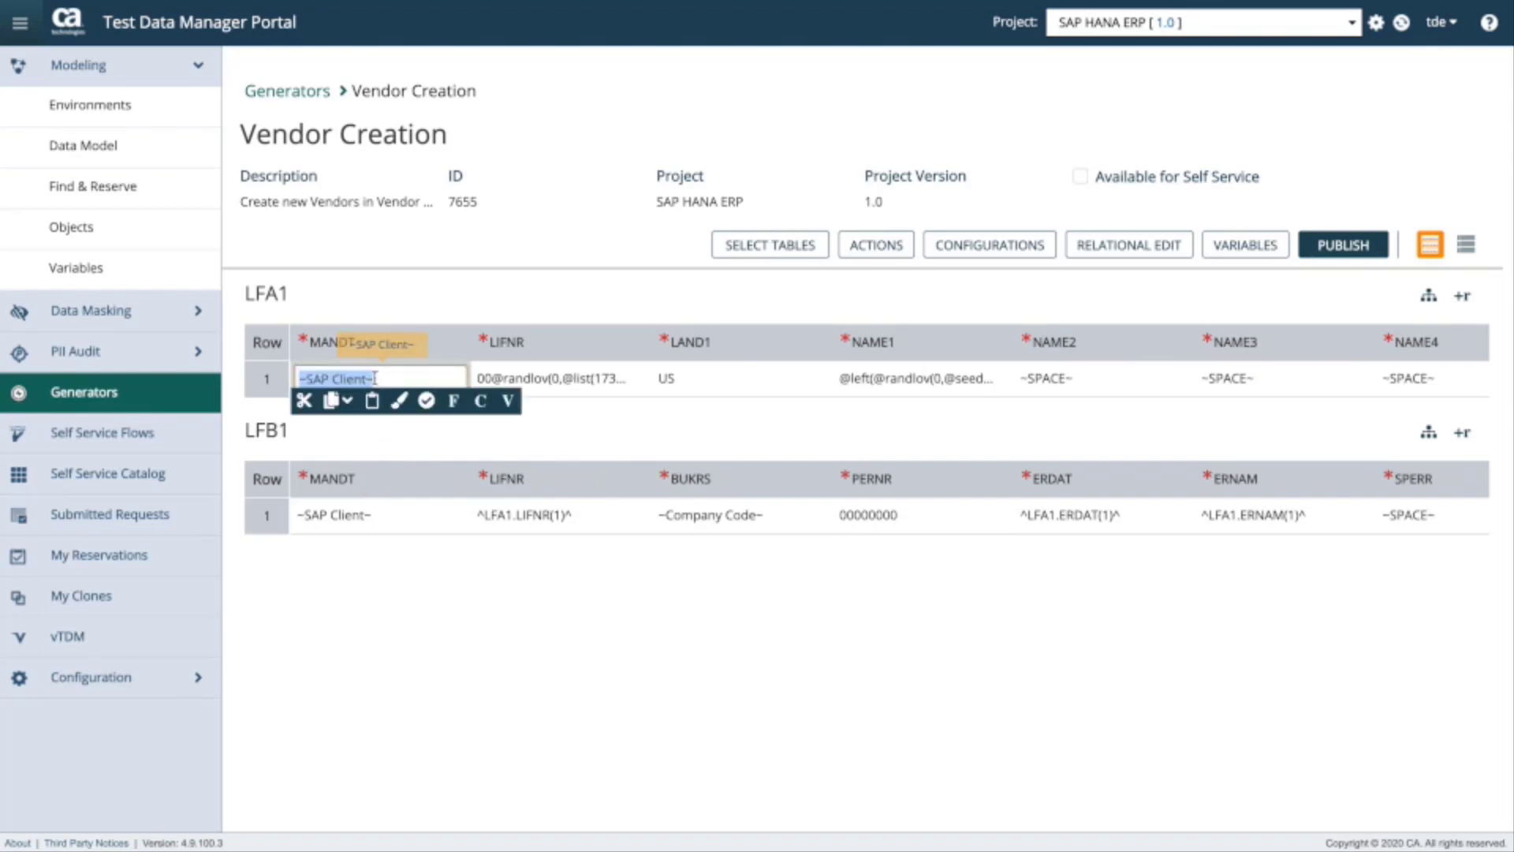
{"action": "left_click", "coordinate": [508, 402]}
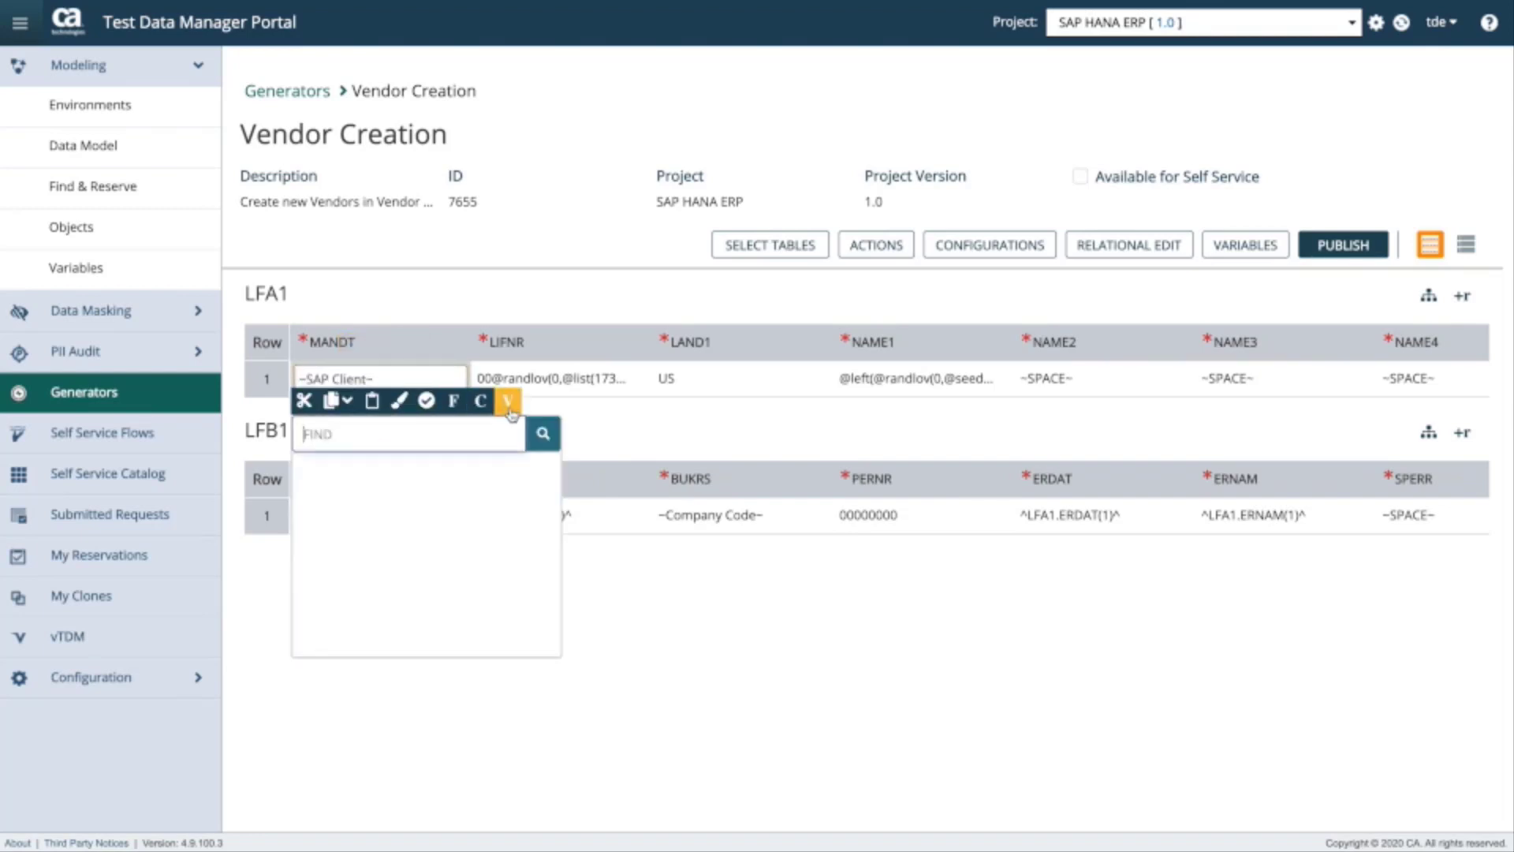
{"action": "scroll", "coordinate": [472, 582], "scroll_direction": "down", "scroll_amount": 5}
{"action": "scroll", "coordinate": [471, 582], "scroll_direction": "down", "scroll_amount": 2}
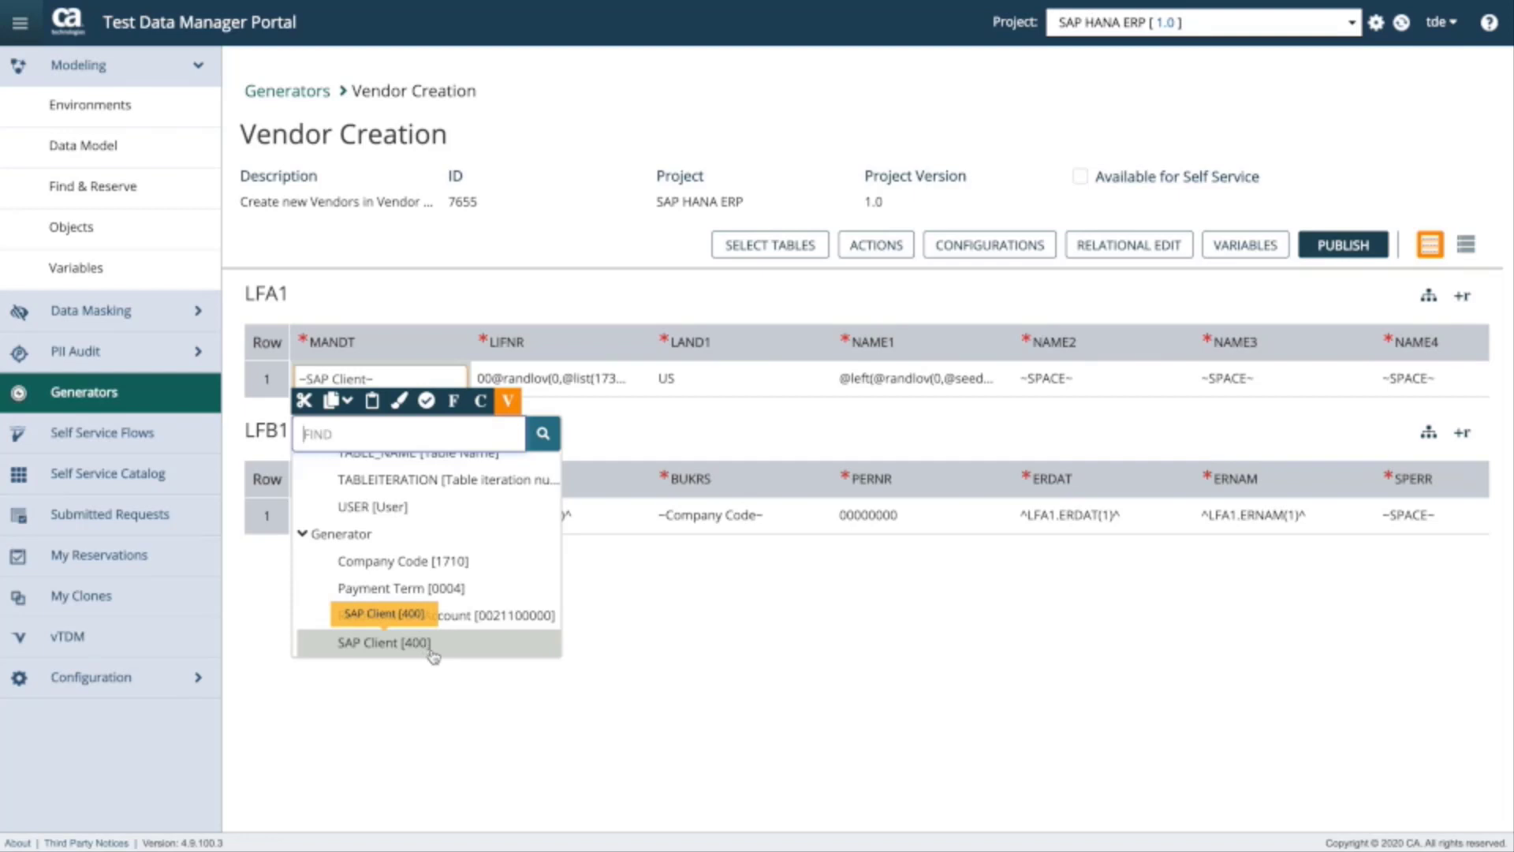
{"action": "left_click", "coordinate": [453, 683]}
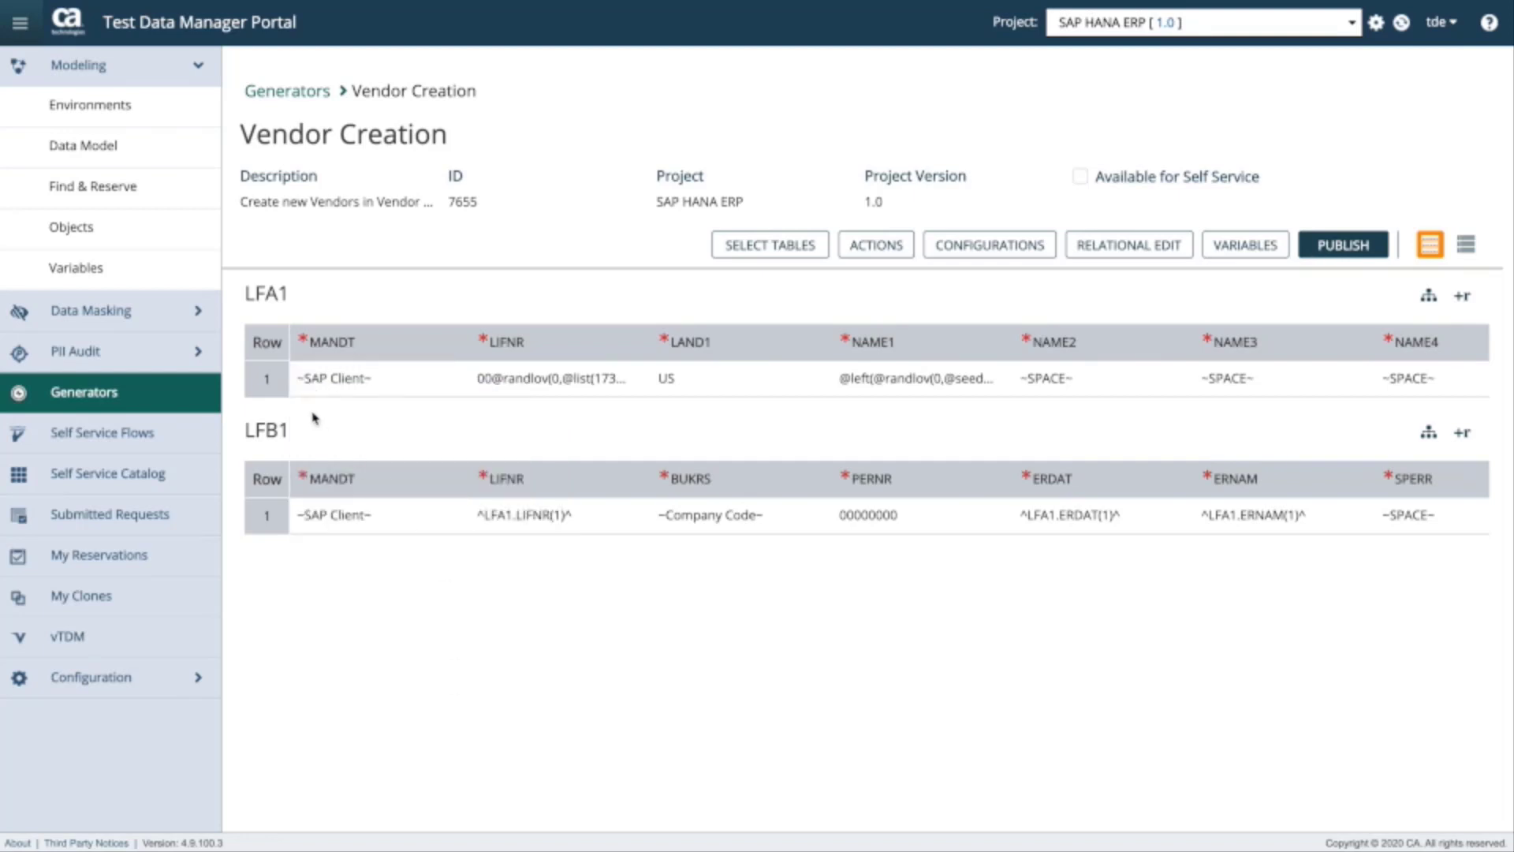
- Open the Data Painter for the LIFNR field of LFA1 and examine the parts of its expression, including the list values
{"action": "left_click", "coordinate": [578, 381]}
{"action": "left_click", "coordinate": [579, 401]}
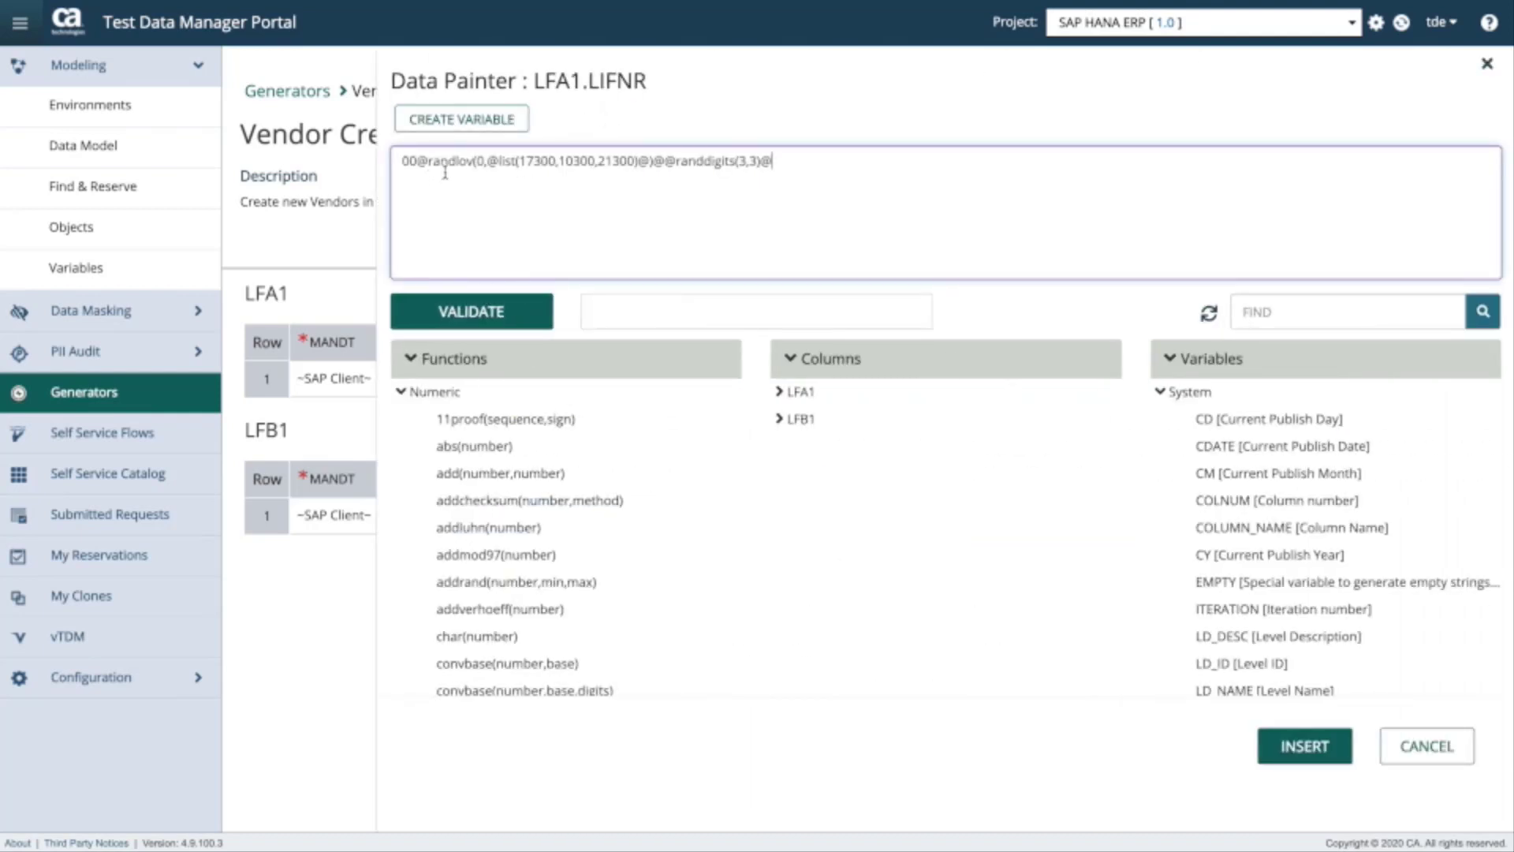
{"action": "left_click_drag", "start_coordinate": [419, 162], "coordinate": [395, 159]}
{"action": "left_click", "coordinate": [533, 163]}
{"action": "double_click", "coordinate": [572, 163]}
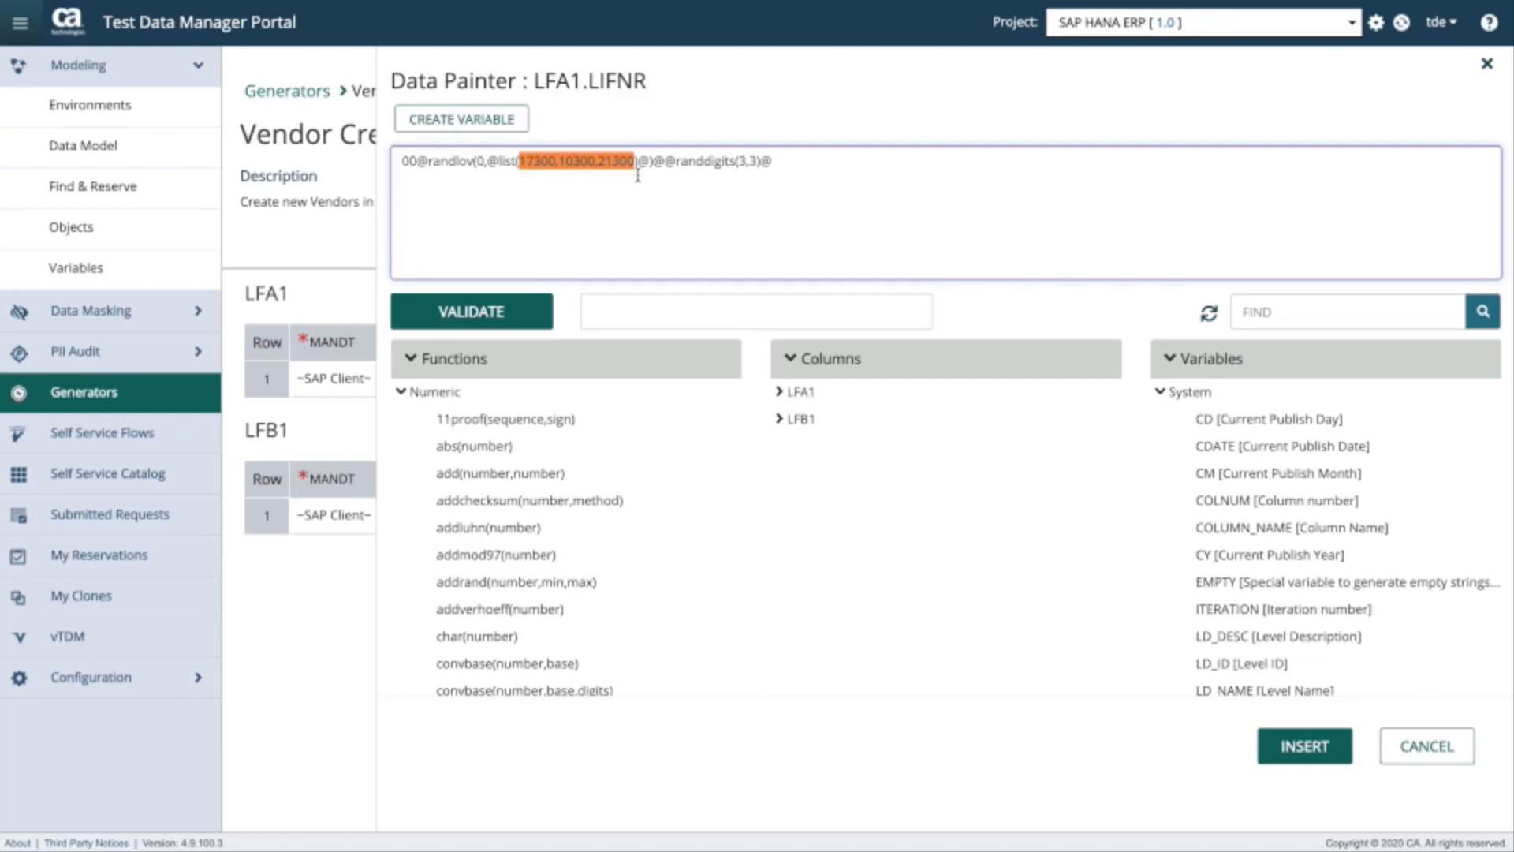
- Browse the Data Painter's Numeric, Date &/or Time, Control, String and Aggregate function categories
{"action": "left_click", "coordinate": [401, 391]}
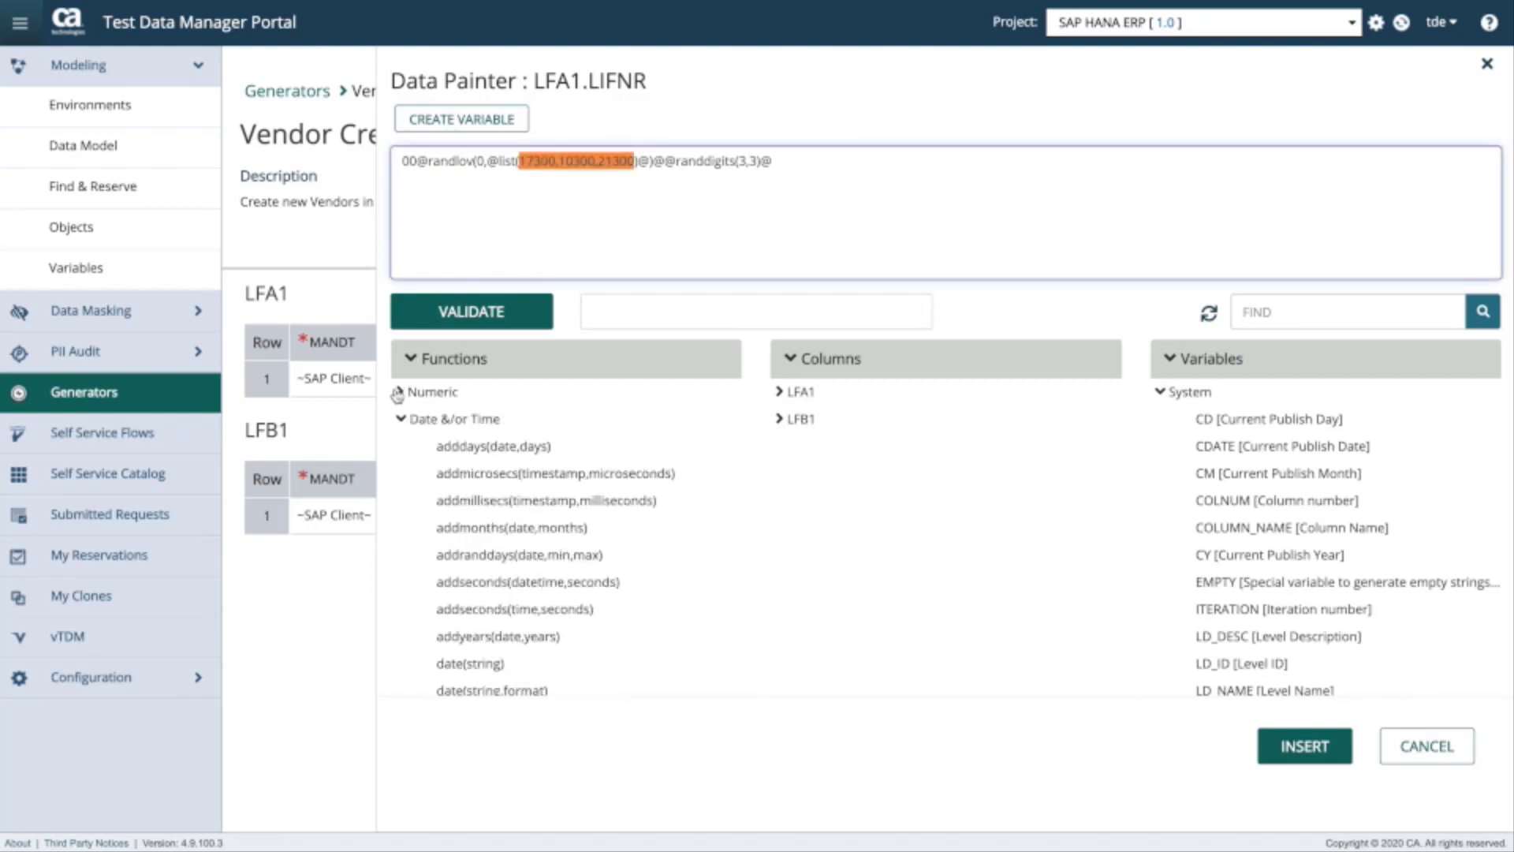
{"action": "left_click", "coordinate": [402, 418]}
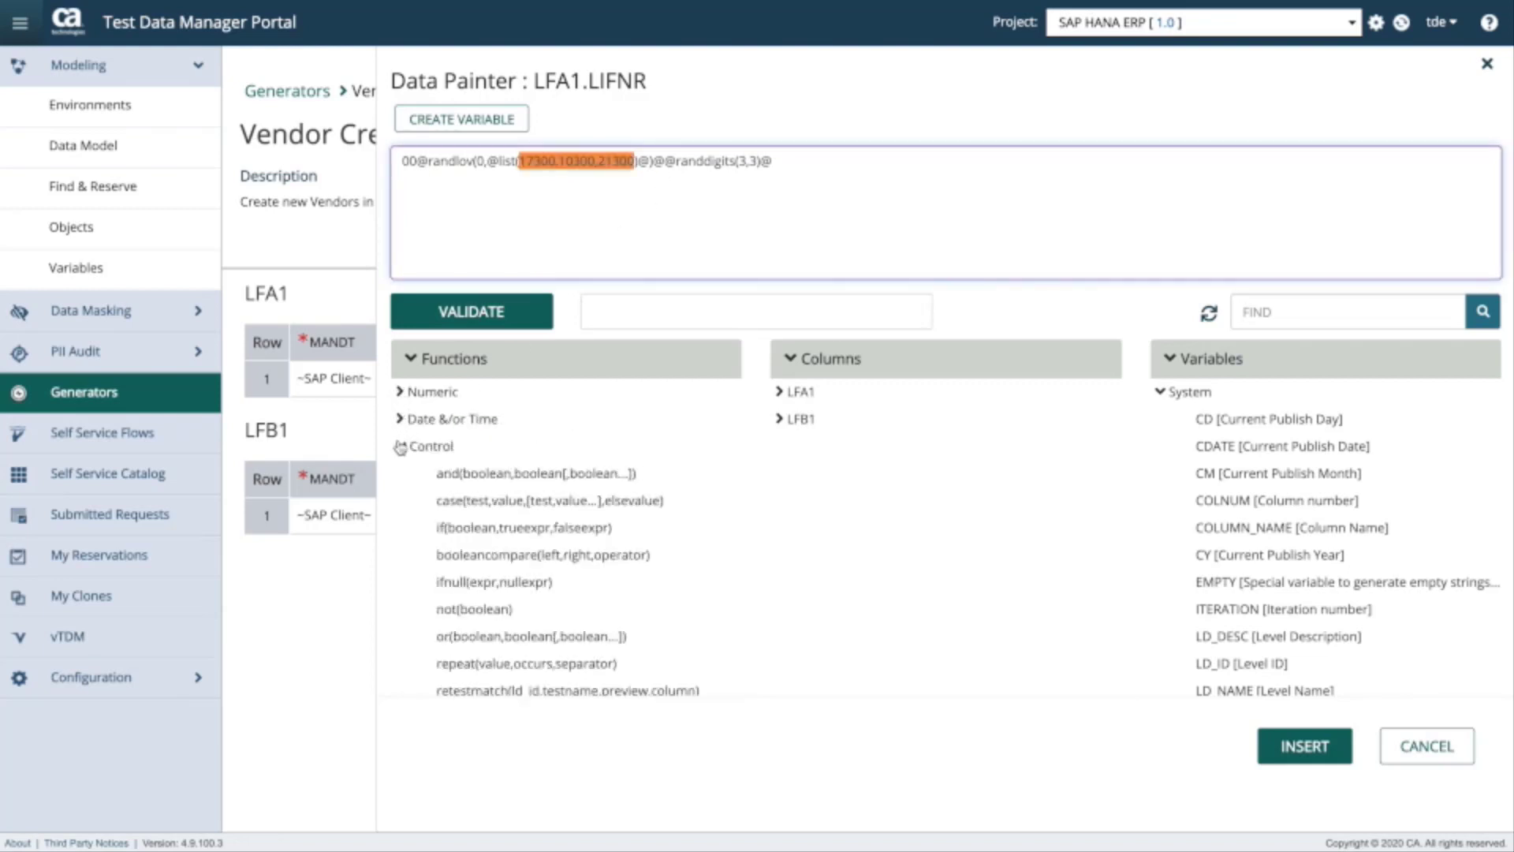
{"action": "left_click", "coordinate": [401, 446]}
{"action": "left_click", "coordinate": [401, 473]}
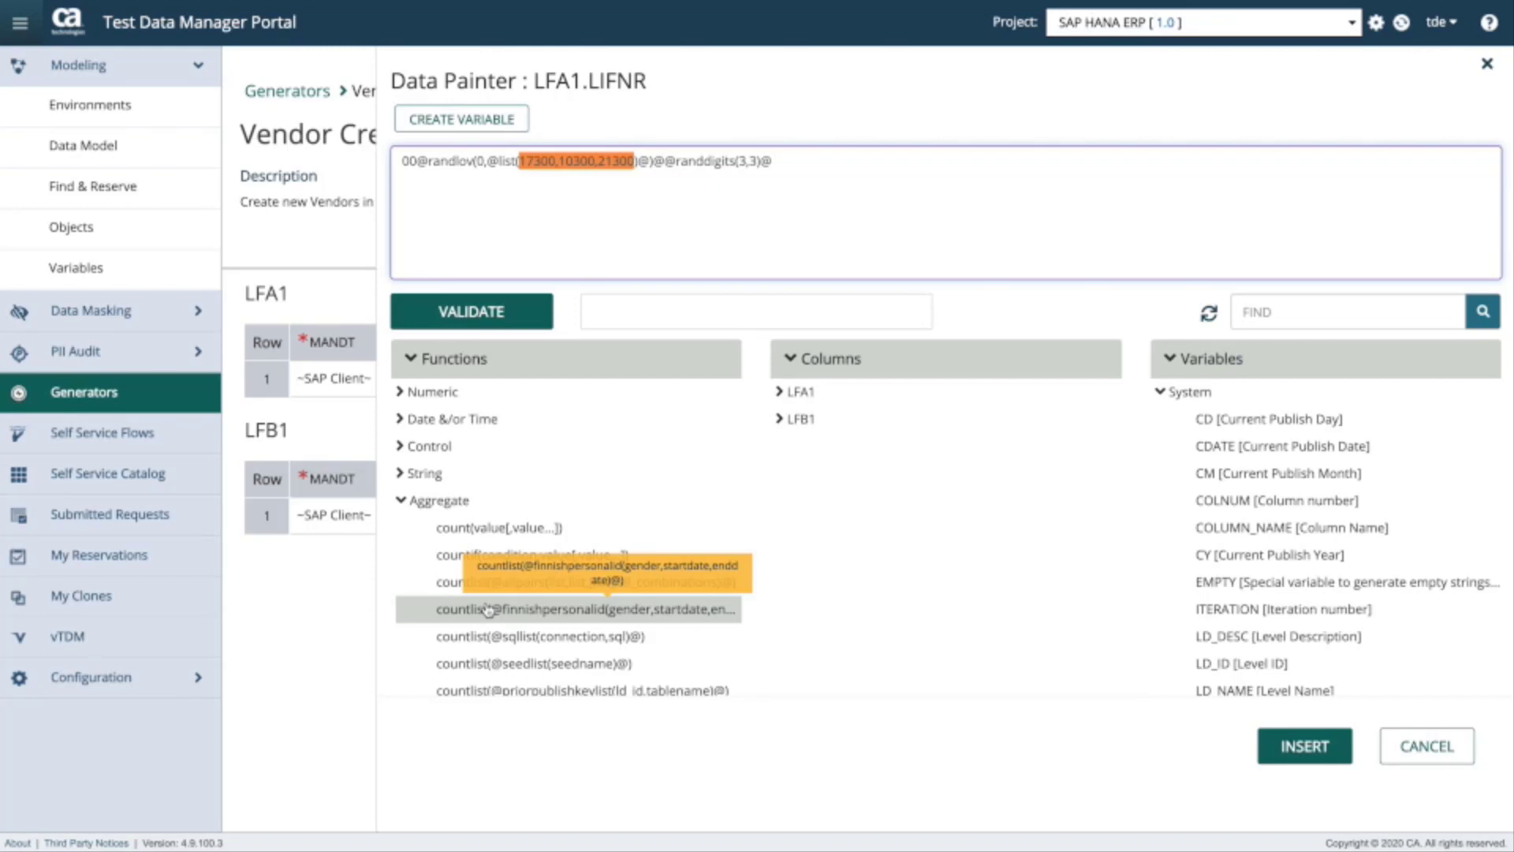
- Validate the LIFNR expression to preview a sample value, and look through the Control and Code function categories
{"action": "left_click", "coordinate": [703, 220]}
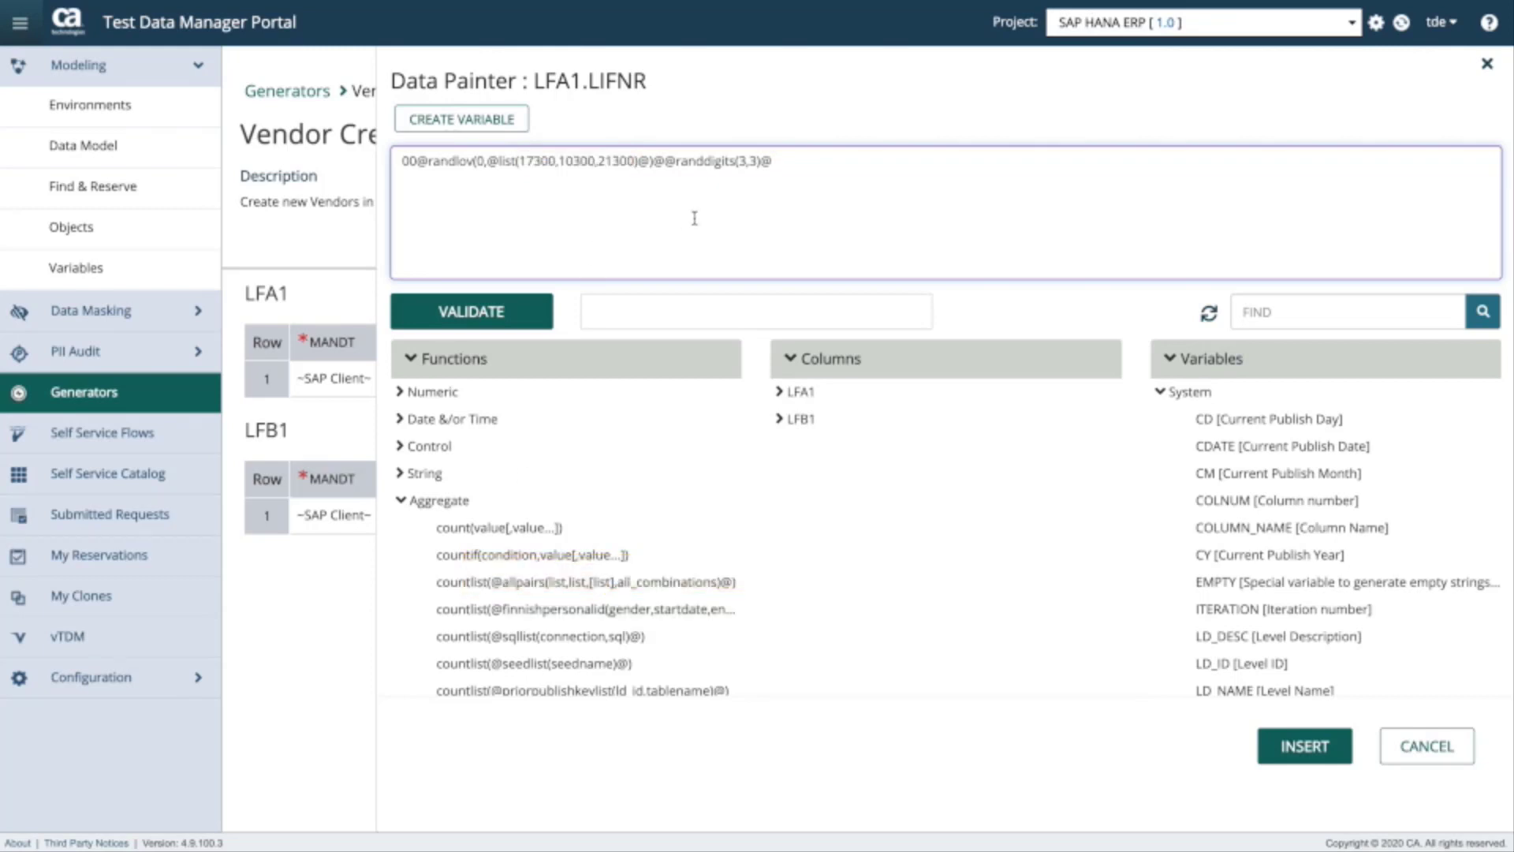
{"action": "left_click", "coordinate": [504, 313]}
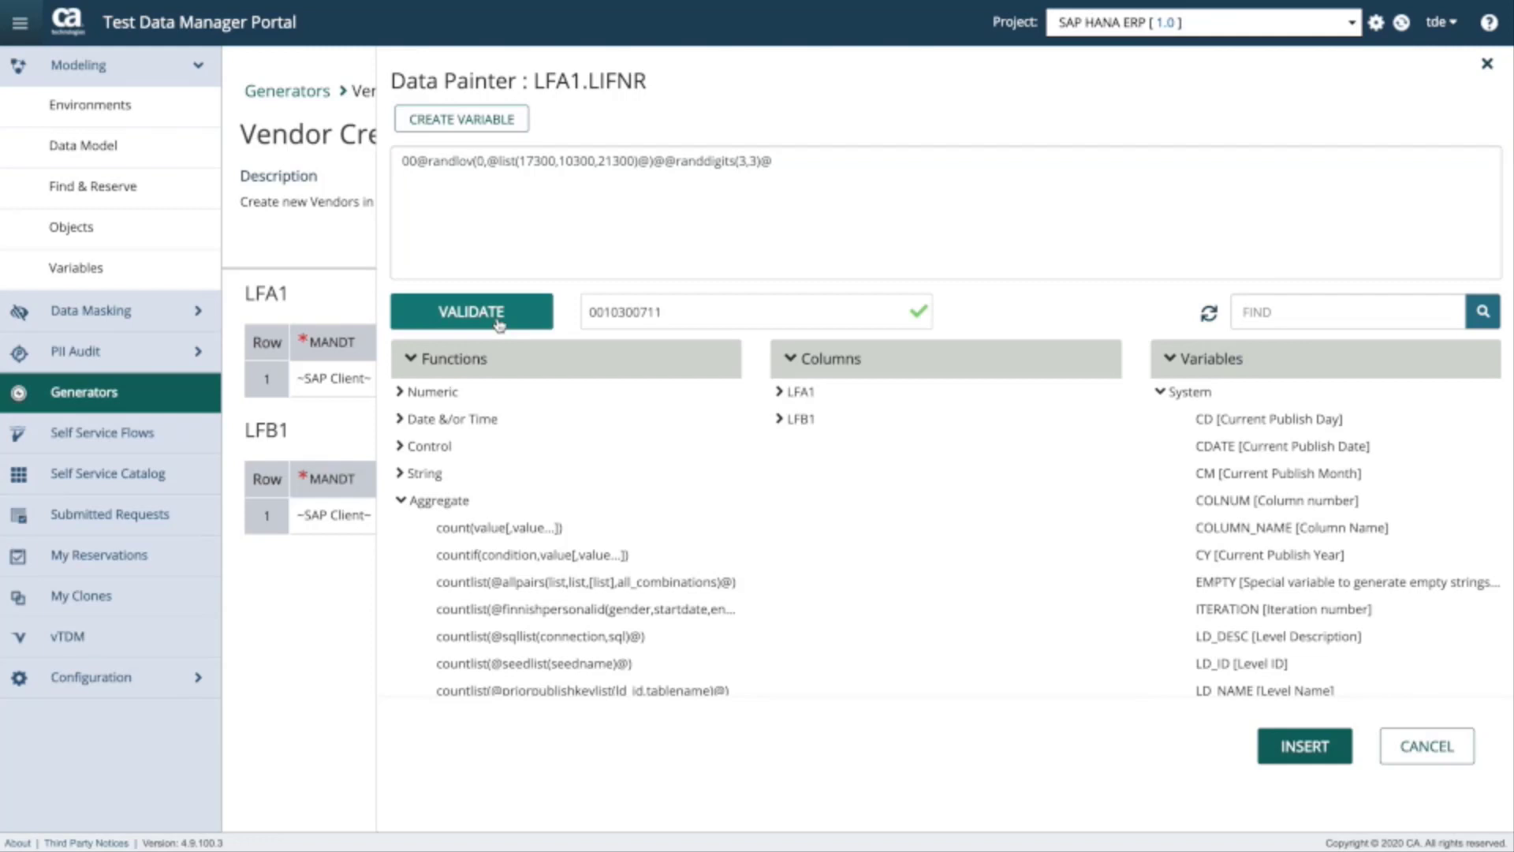
{"action": "left_click", "coordinate": [401, 499]}
{"action": "left_click", "coordinate": [403, 447]}
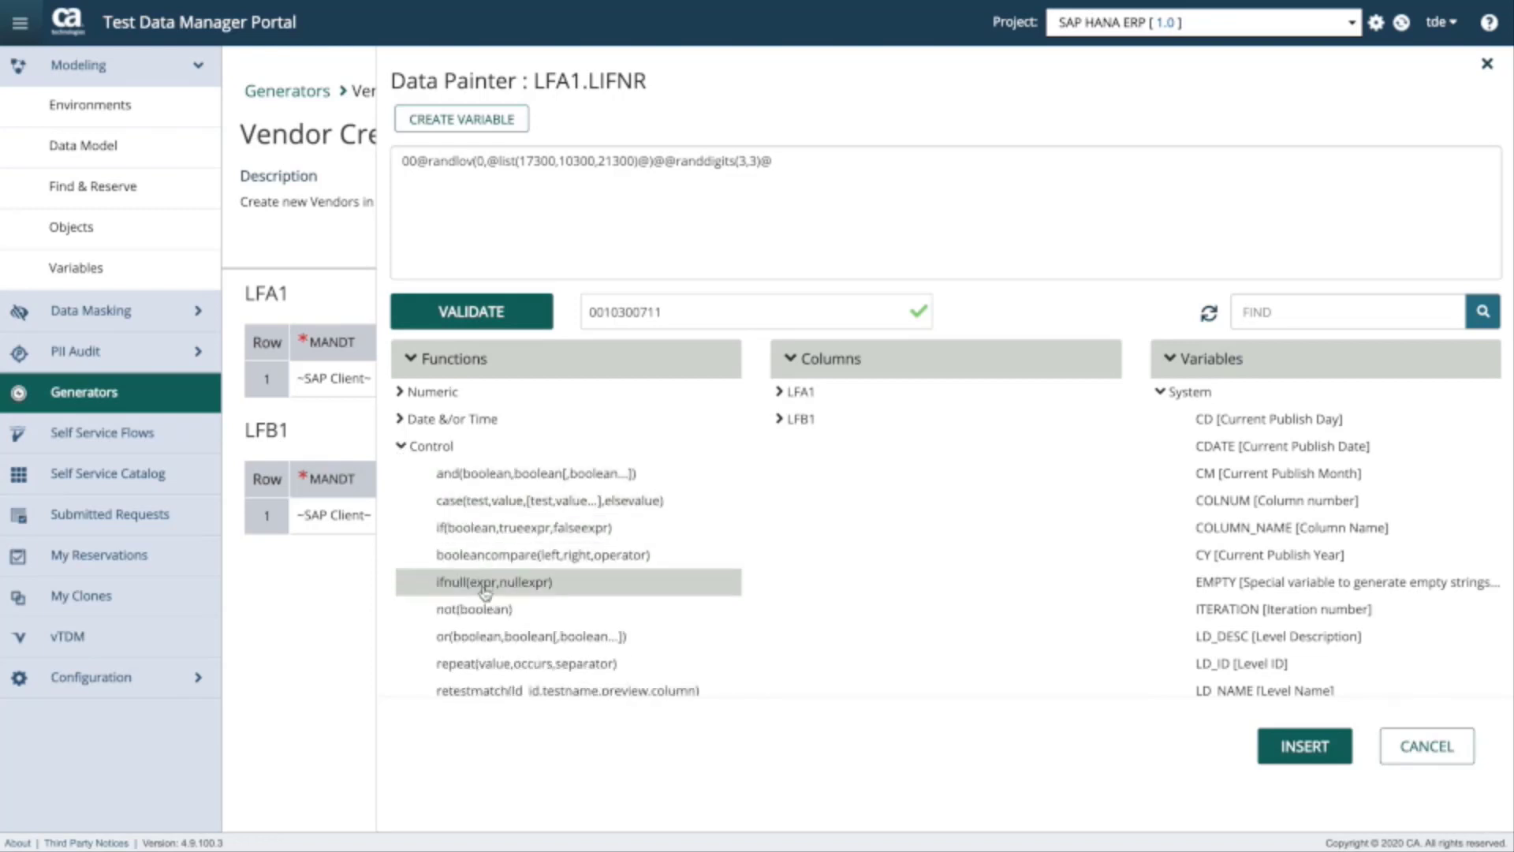
{"action": "left_click", "coordinate": [399, 447]}
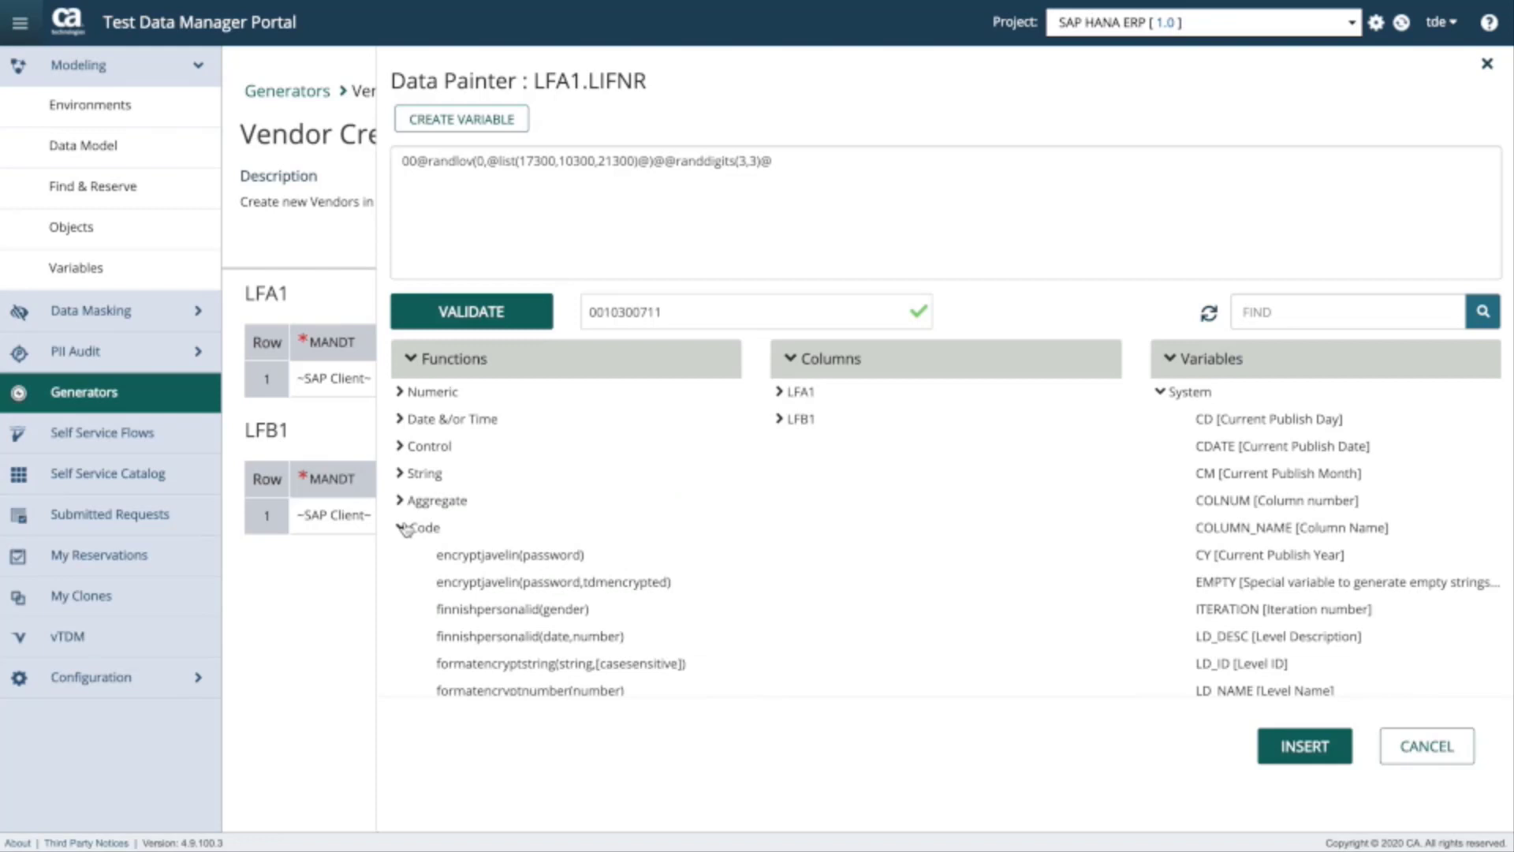
{"action": "left_click", "coordinate": [788, 215]}
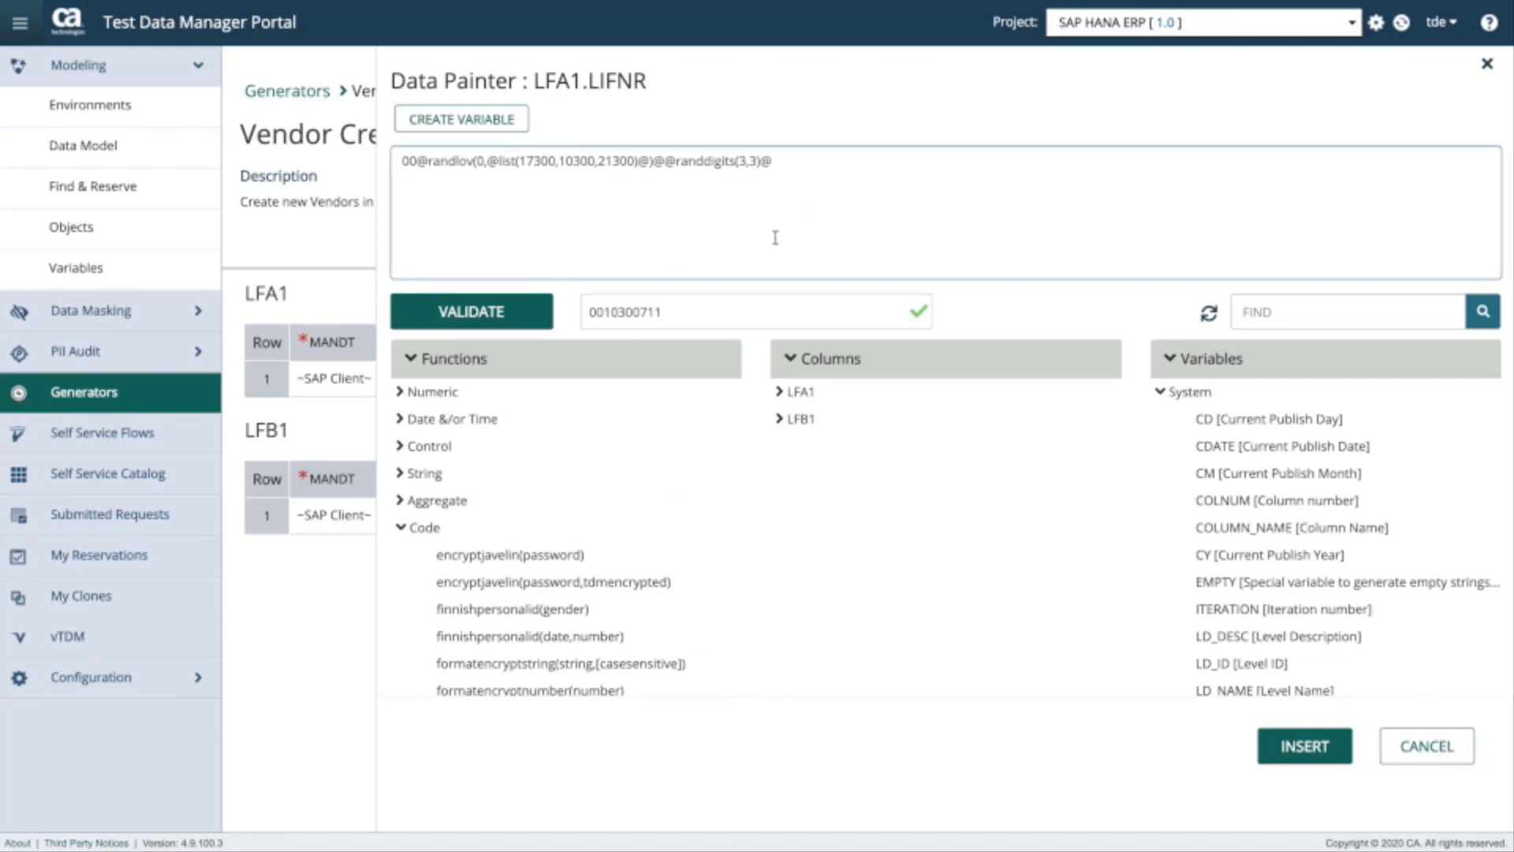
{"action": "left_click", "coordinate": [609, 312]}
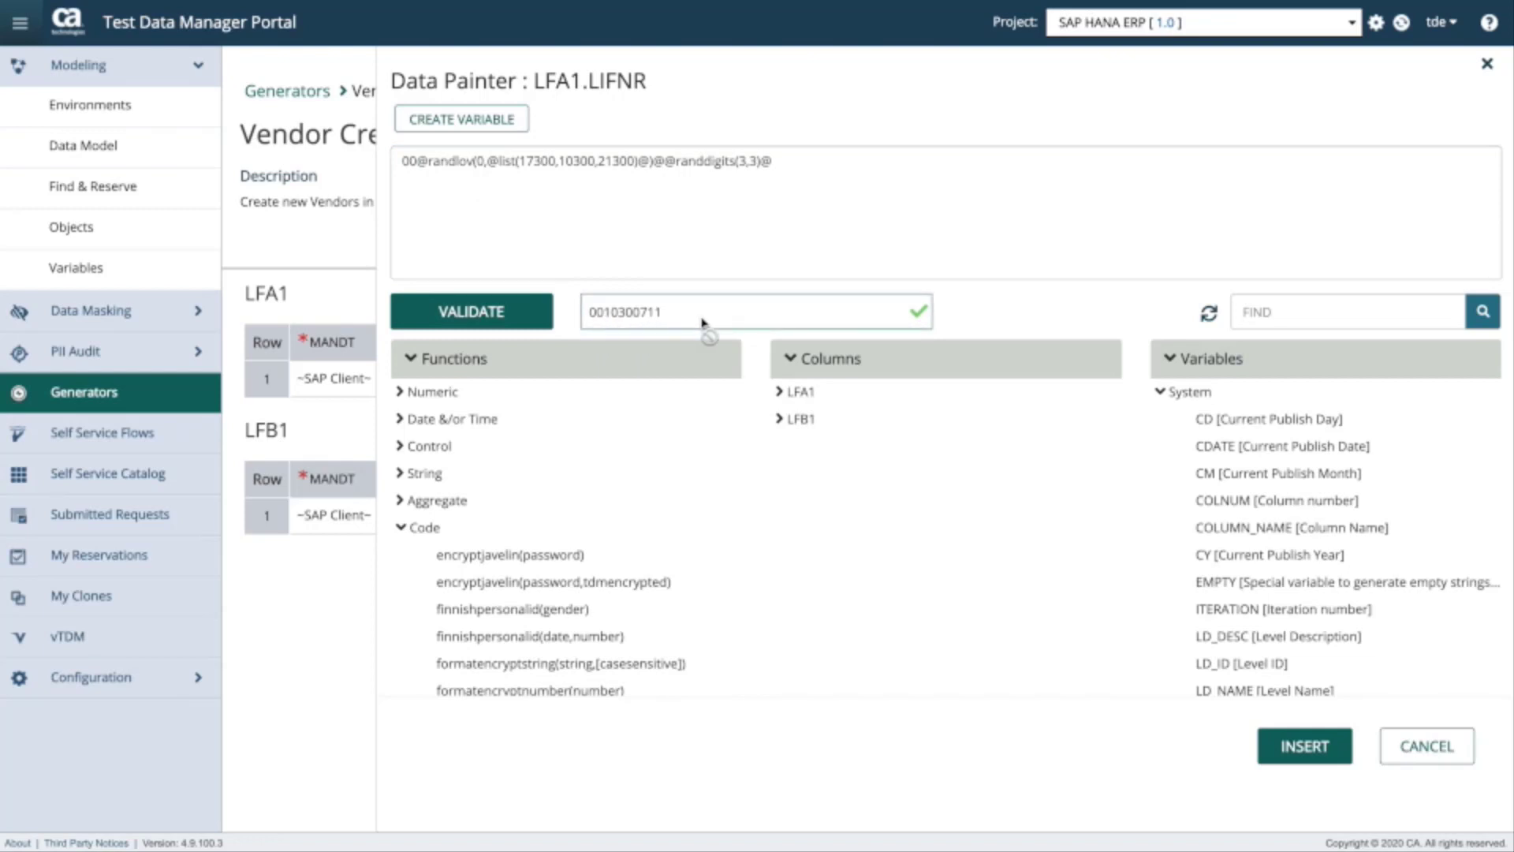
- Validate the LIFNR expression of LFA1 several more times to sample generated values, and leave the Data Painter without inserting anything
{"action": "left_click", "coordinate": [534, 310]}
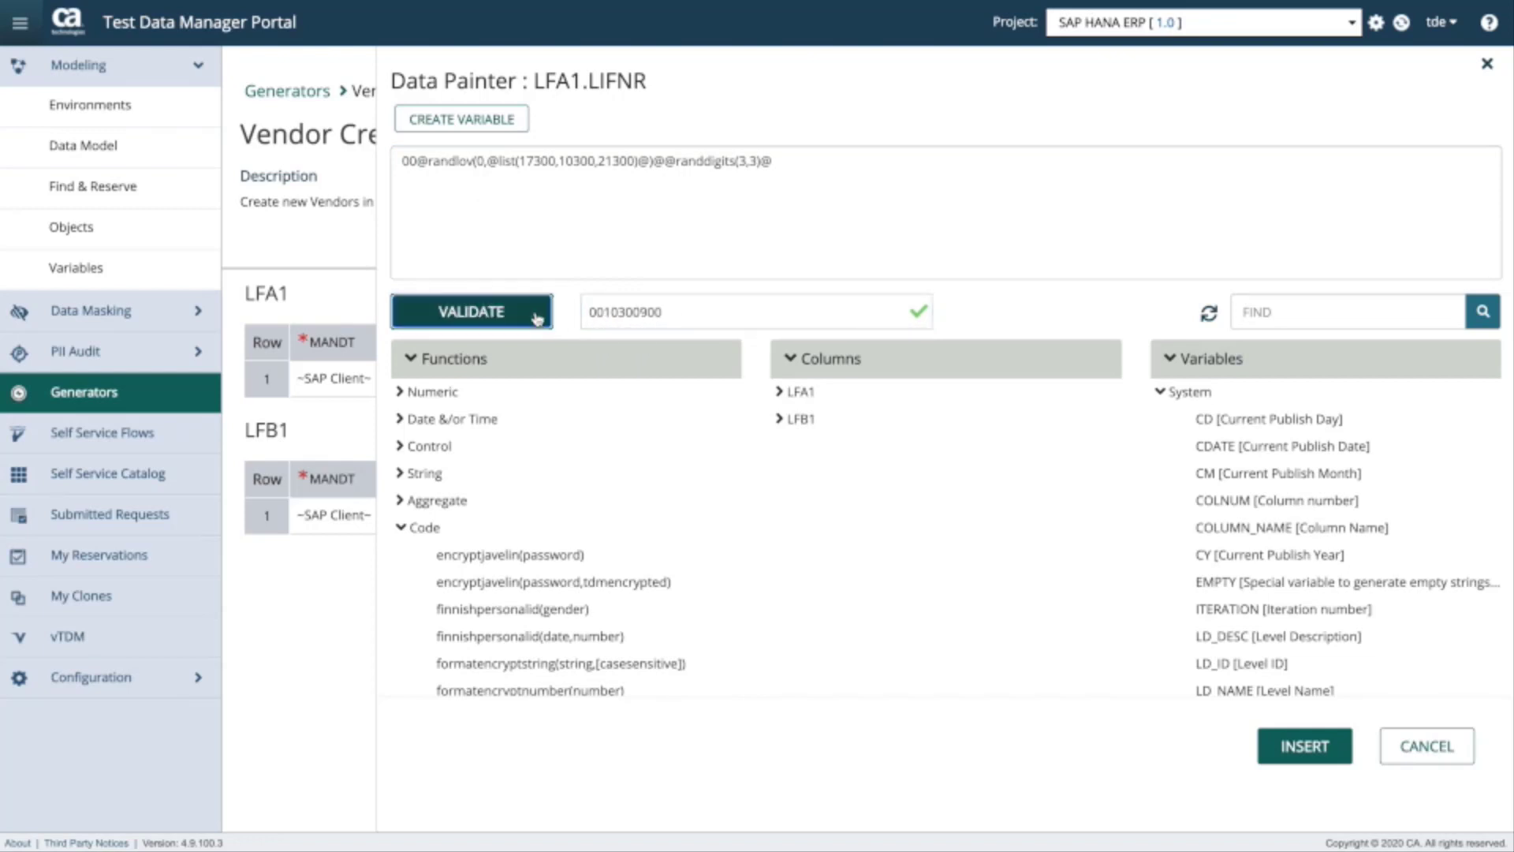
{"action": "left_click", "coordinate": [535, 317]}
{"action": "left_click", "coordinate": [535, 317]}
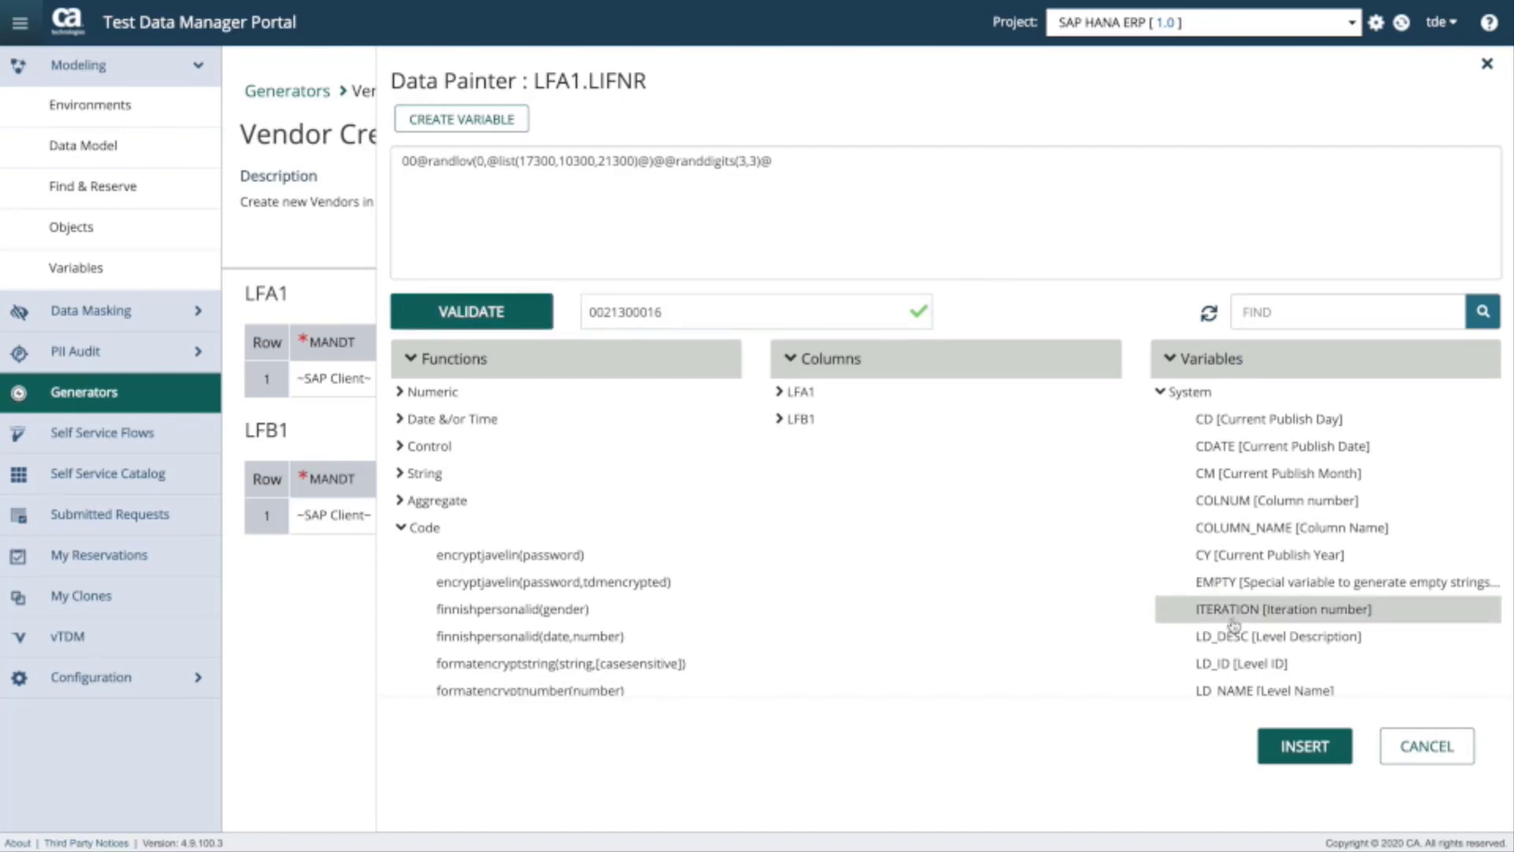
{"action": "left_click", "coordinate": [1443, 747]}
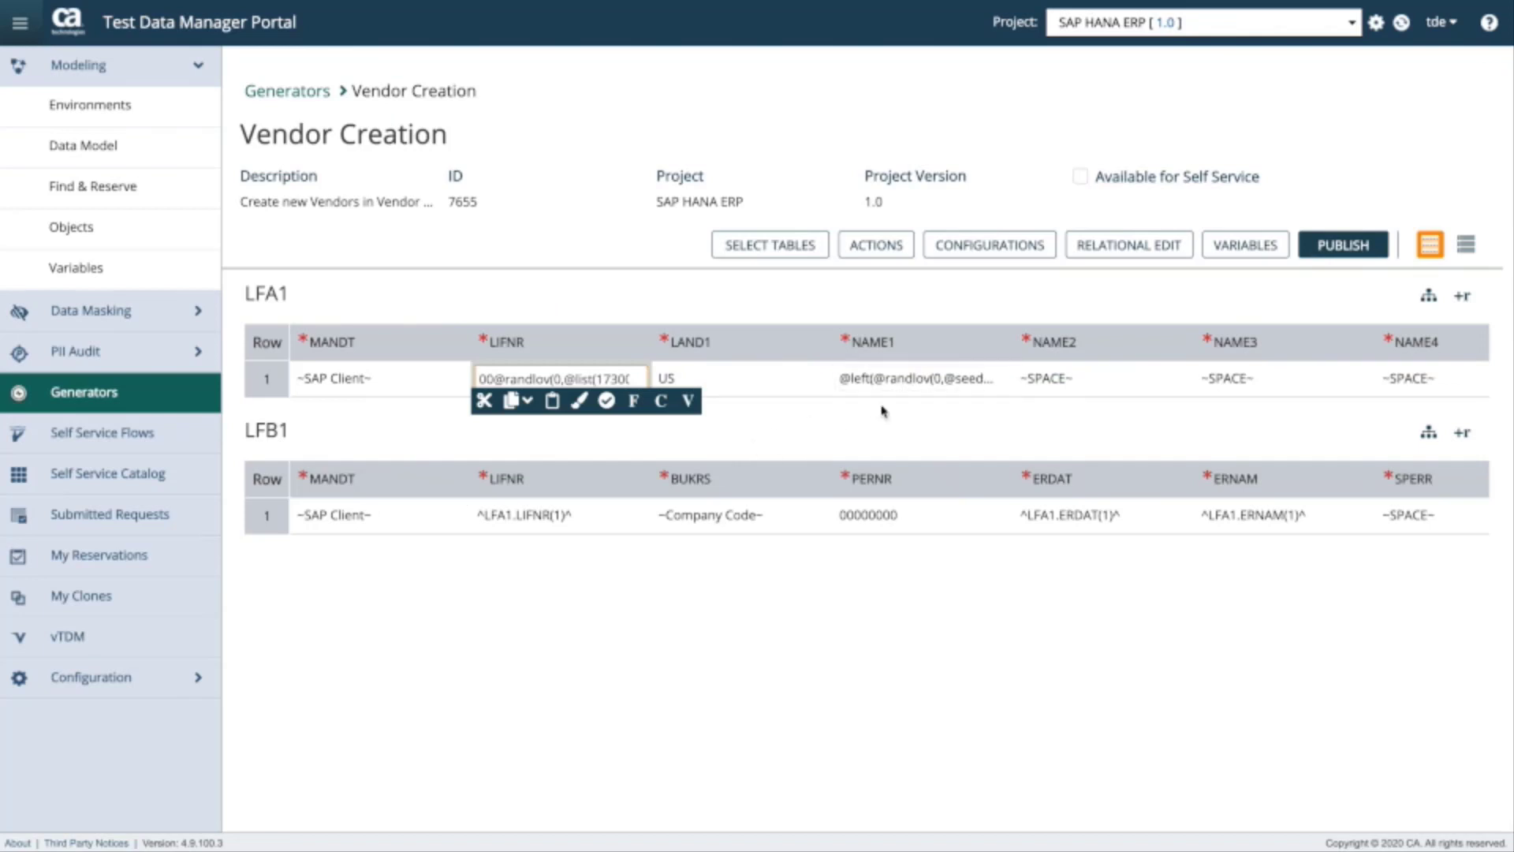
{"action": "left_click", "coordinate": [591, 310]}
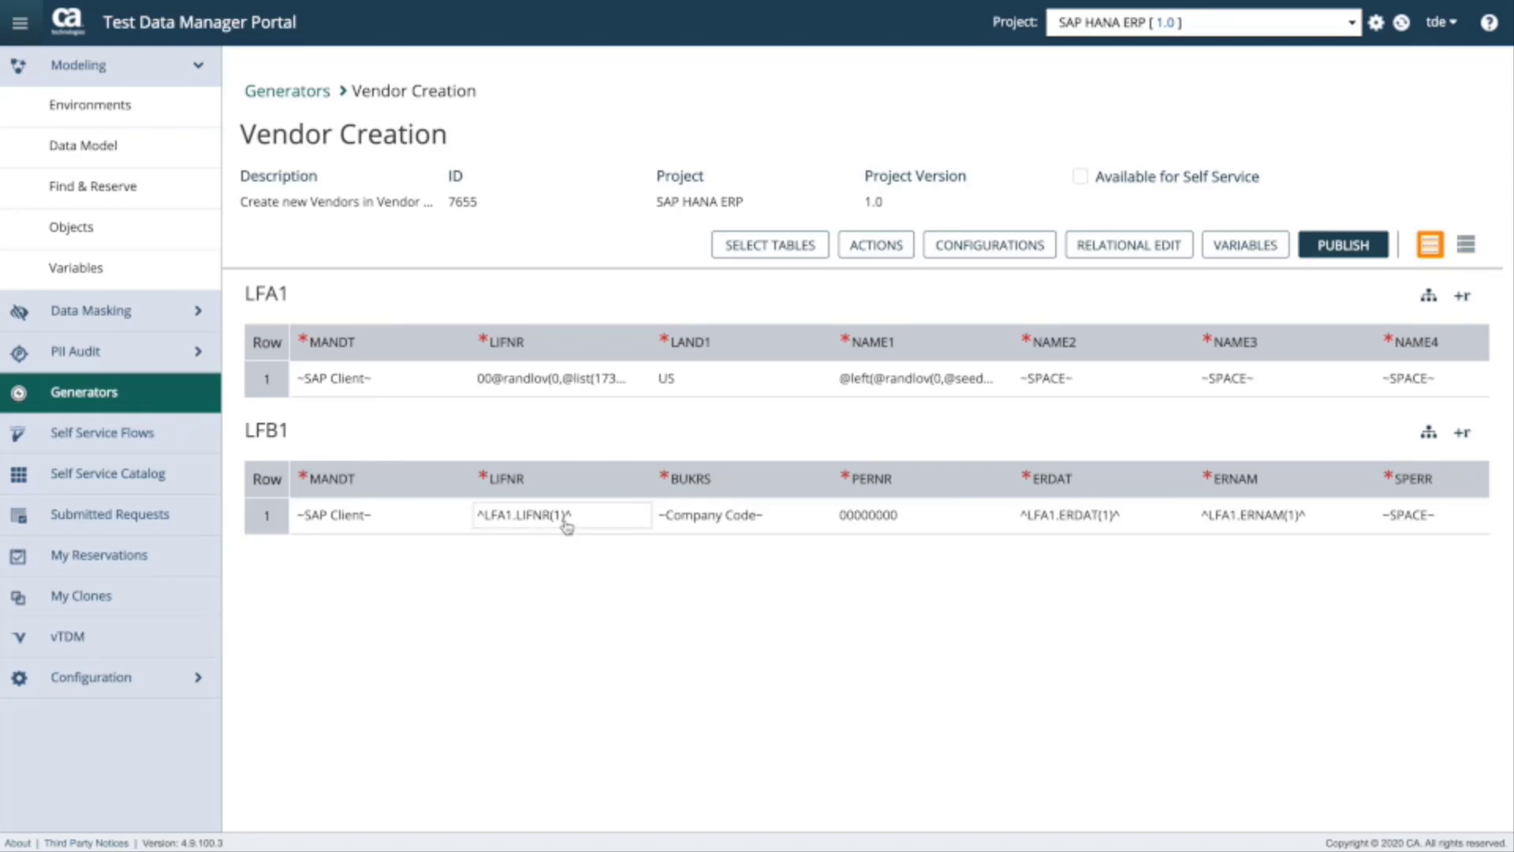
- Open the Data Painter for the LIFNR field of LFB1, examine its reference to LFA1, and close it without inserting
{"action": "left_click", "coordinate": [593, 518]}
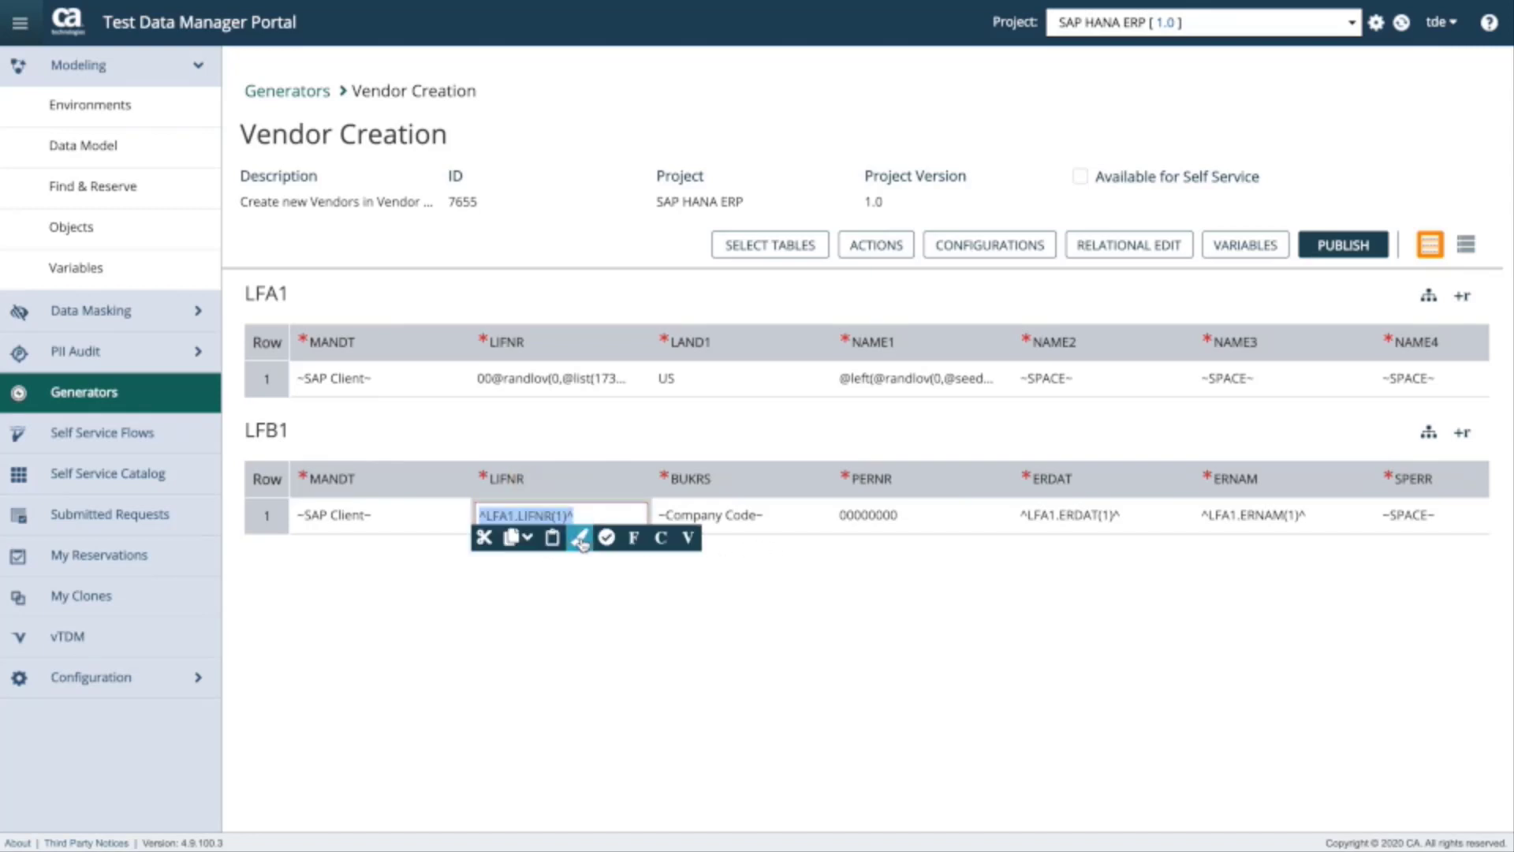
{"action": "left_click", "coordinate": [580, 538]}
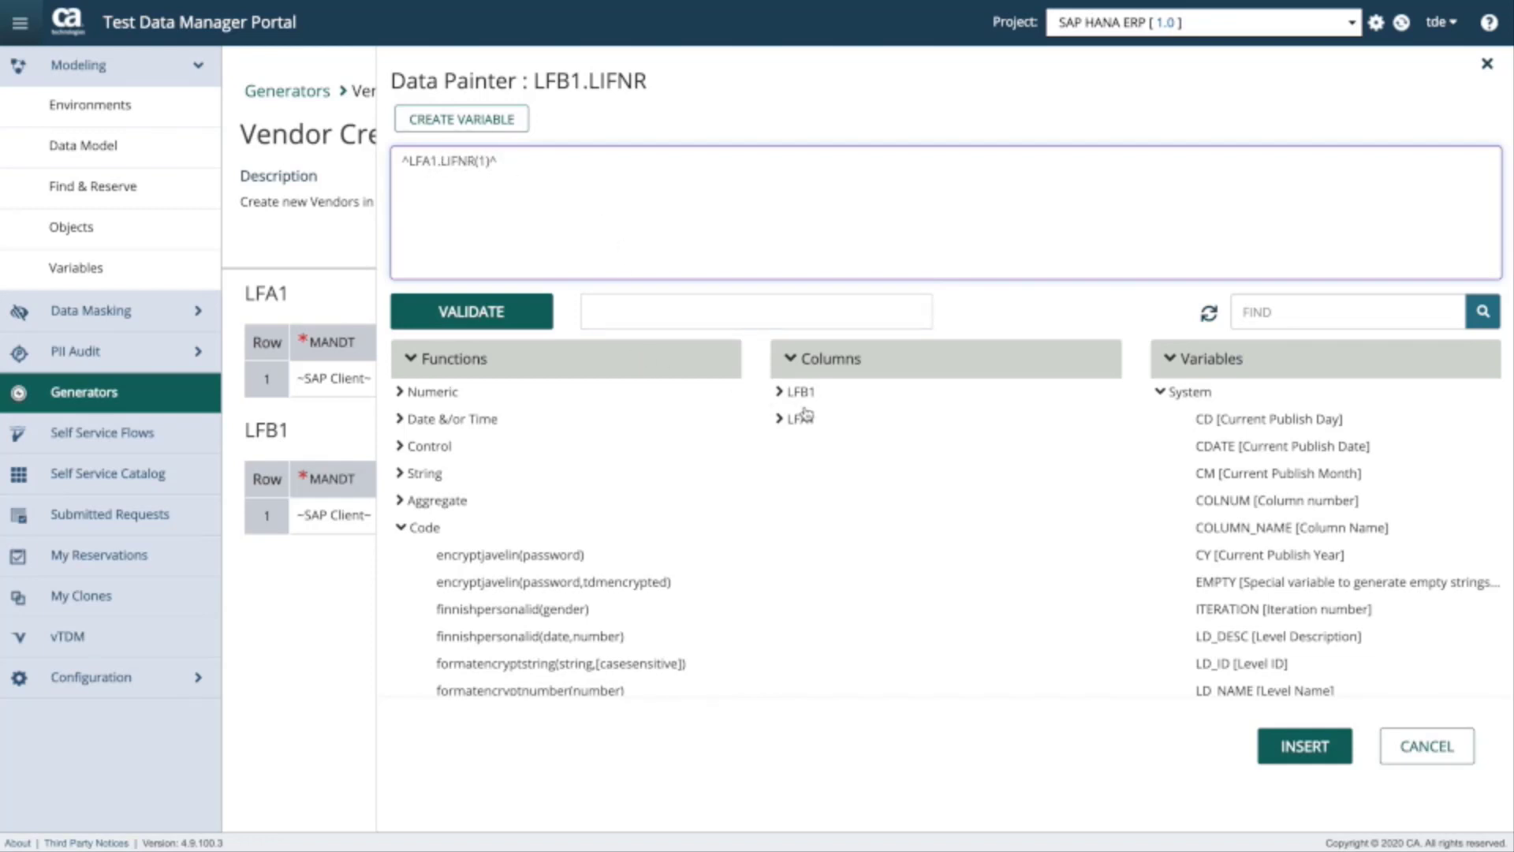
{"action": "left_click", "coordinate": [1436, 765]}
{"action": "left_click", "coordinate": [1181, 677]}
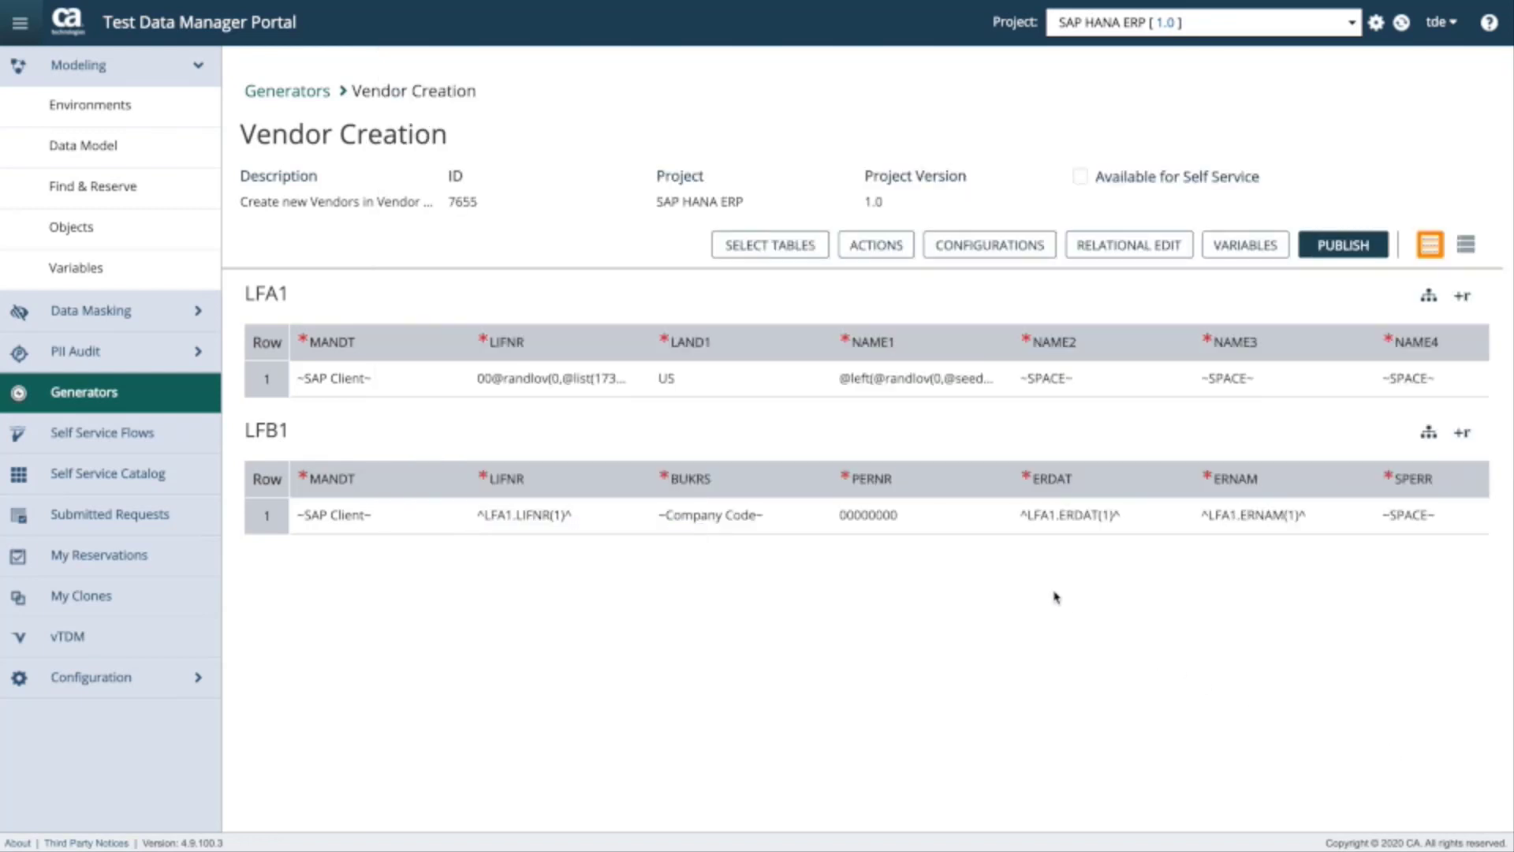
- Look through the further columns of LFB1 and LFA1 and the expressions assigned to them
{"action": "scroll", "coordinate": [1162, 531], "scroll_direction": "right", "scroll_amount": 5}
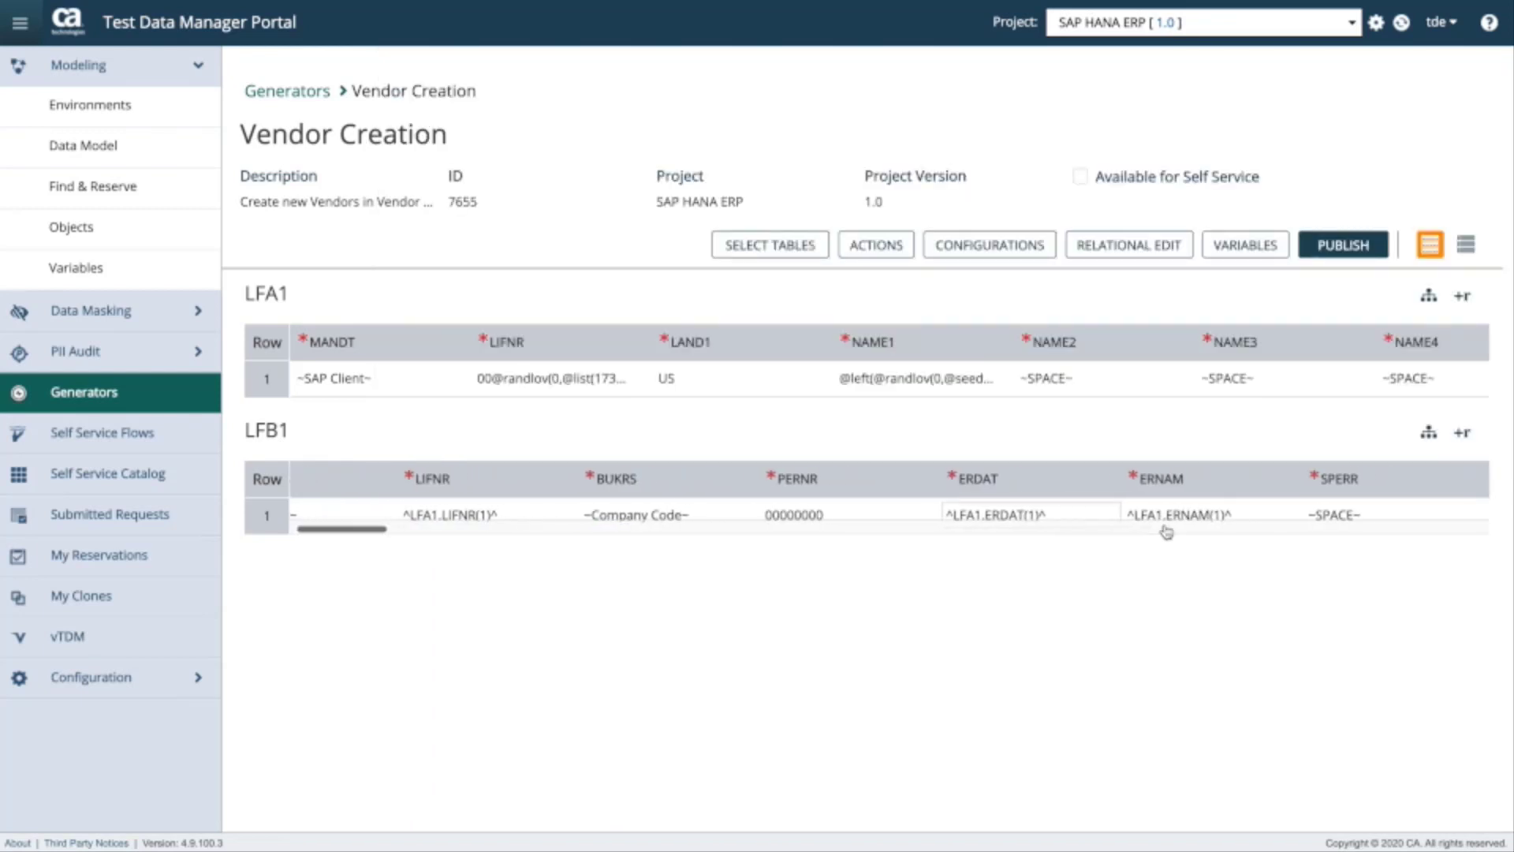
{"action": "scroll", "coordinate": [1166, 531], "scroll_direction": "right", "scroll_amount": 5}
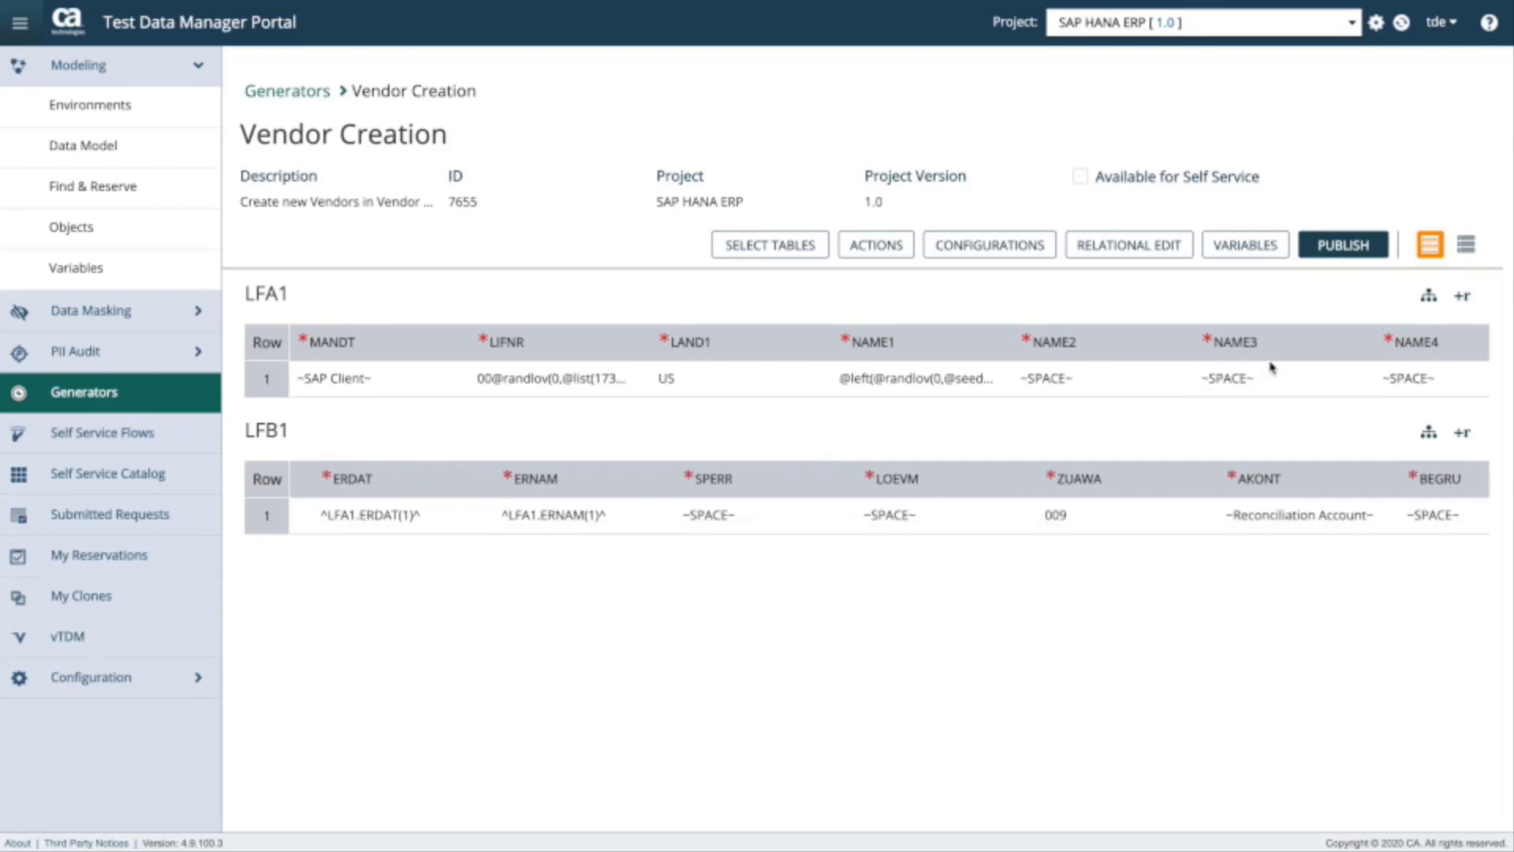
{"action": "scroll", "coordinate": [1269, 369], "scroll_direction": "right", "scroll_amount": 2}
{"action": "scroll", "coordinate": [1271, 366], "scroll_direction": "right", "scroll_amount": 5}
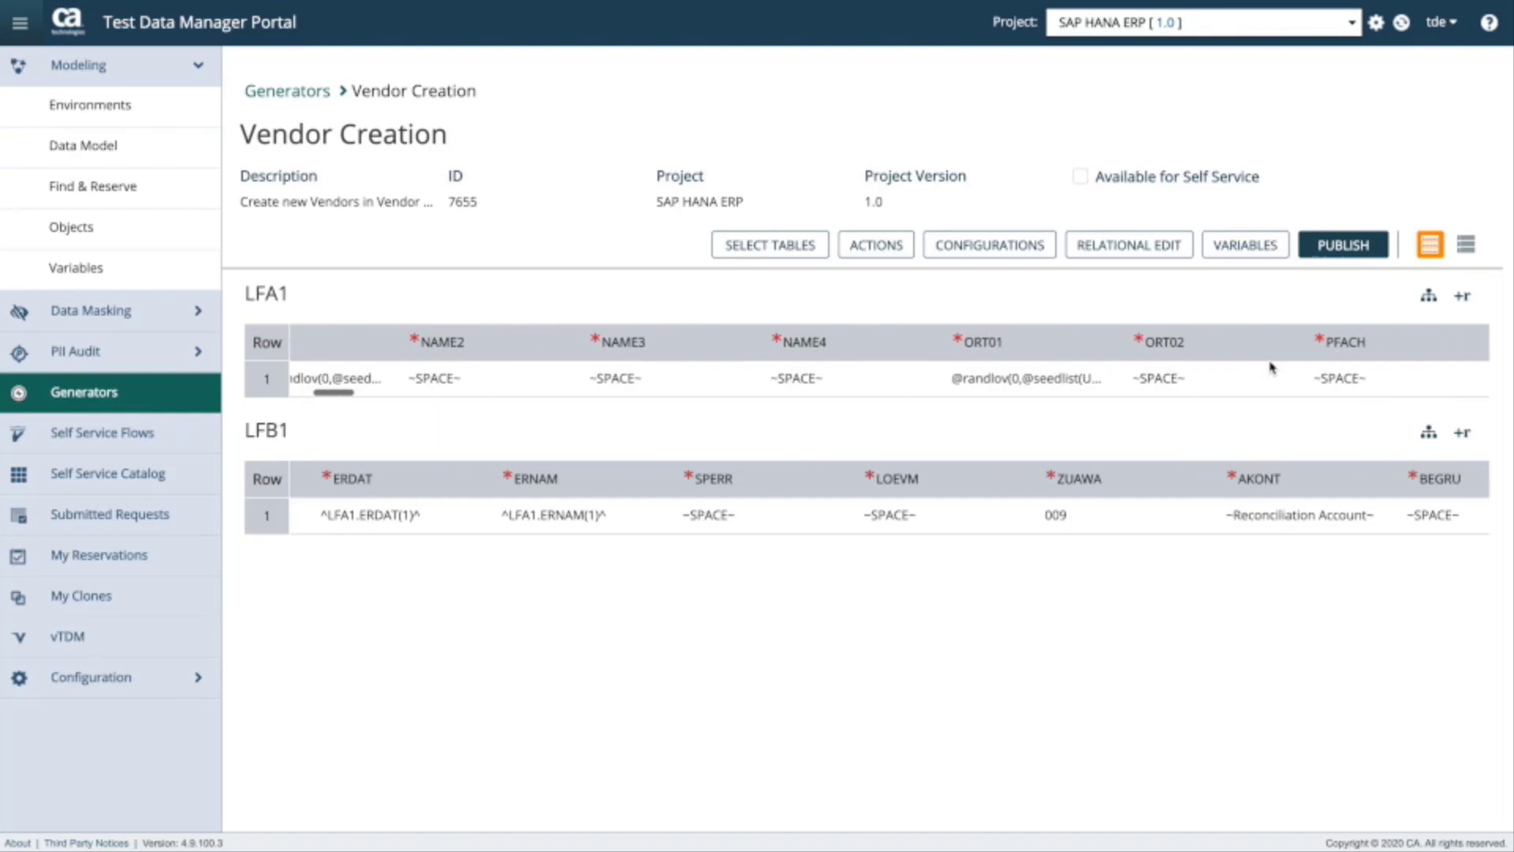
{"action": "scroll", "coordinate": [1271, 366], "scroll_direction": "left", "scroll_amount": 7}
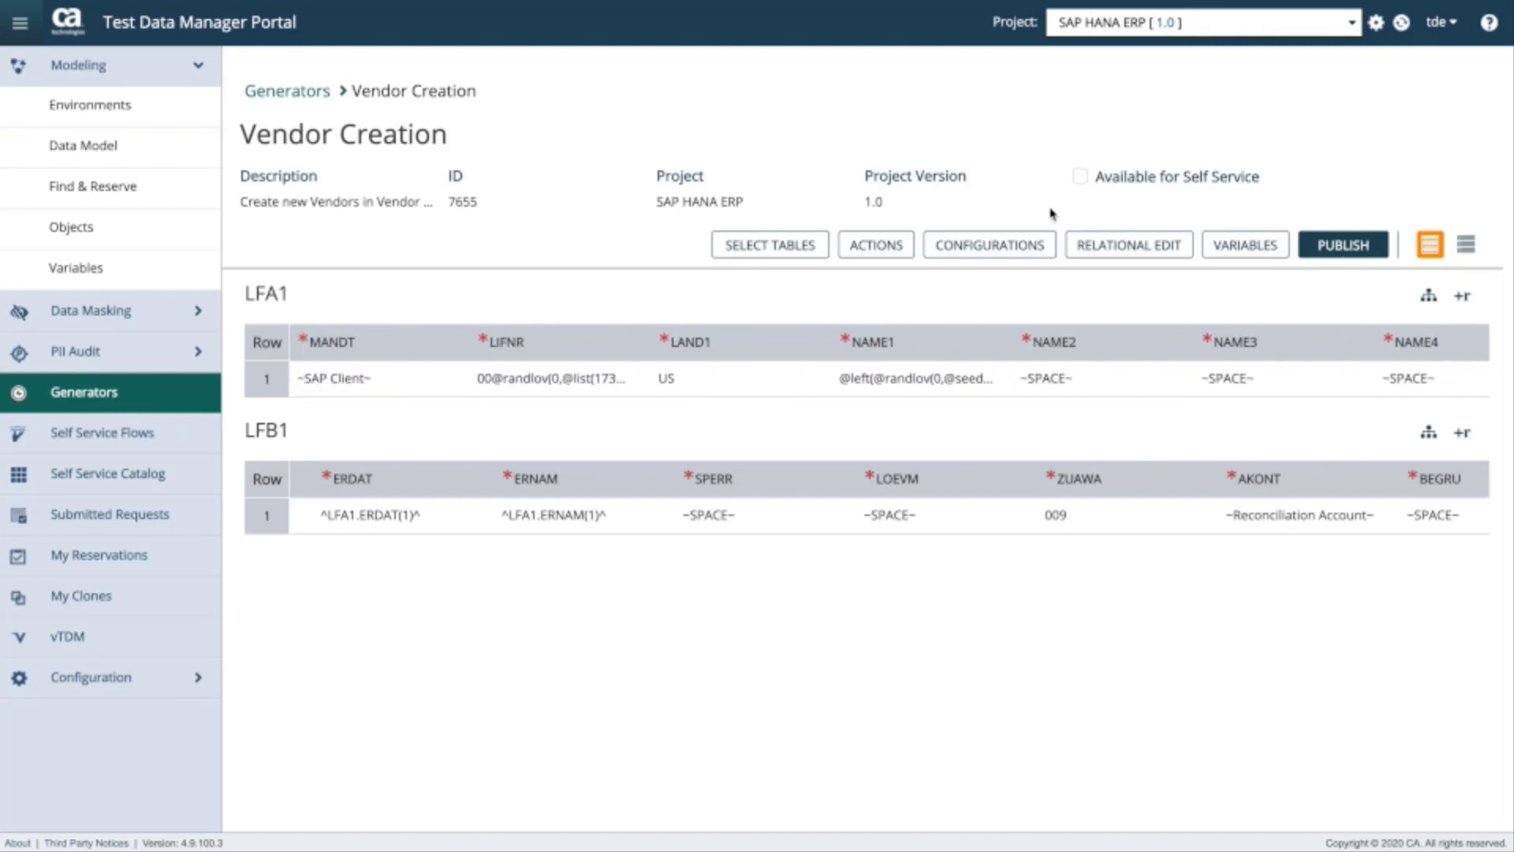
- Open the generator's Test Environment configuration, review its publish settings, and return to the Vendor Creation generator without saving
{"action": "left_click", "coordinate": [992, 256]}
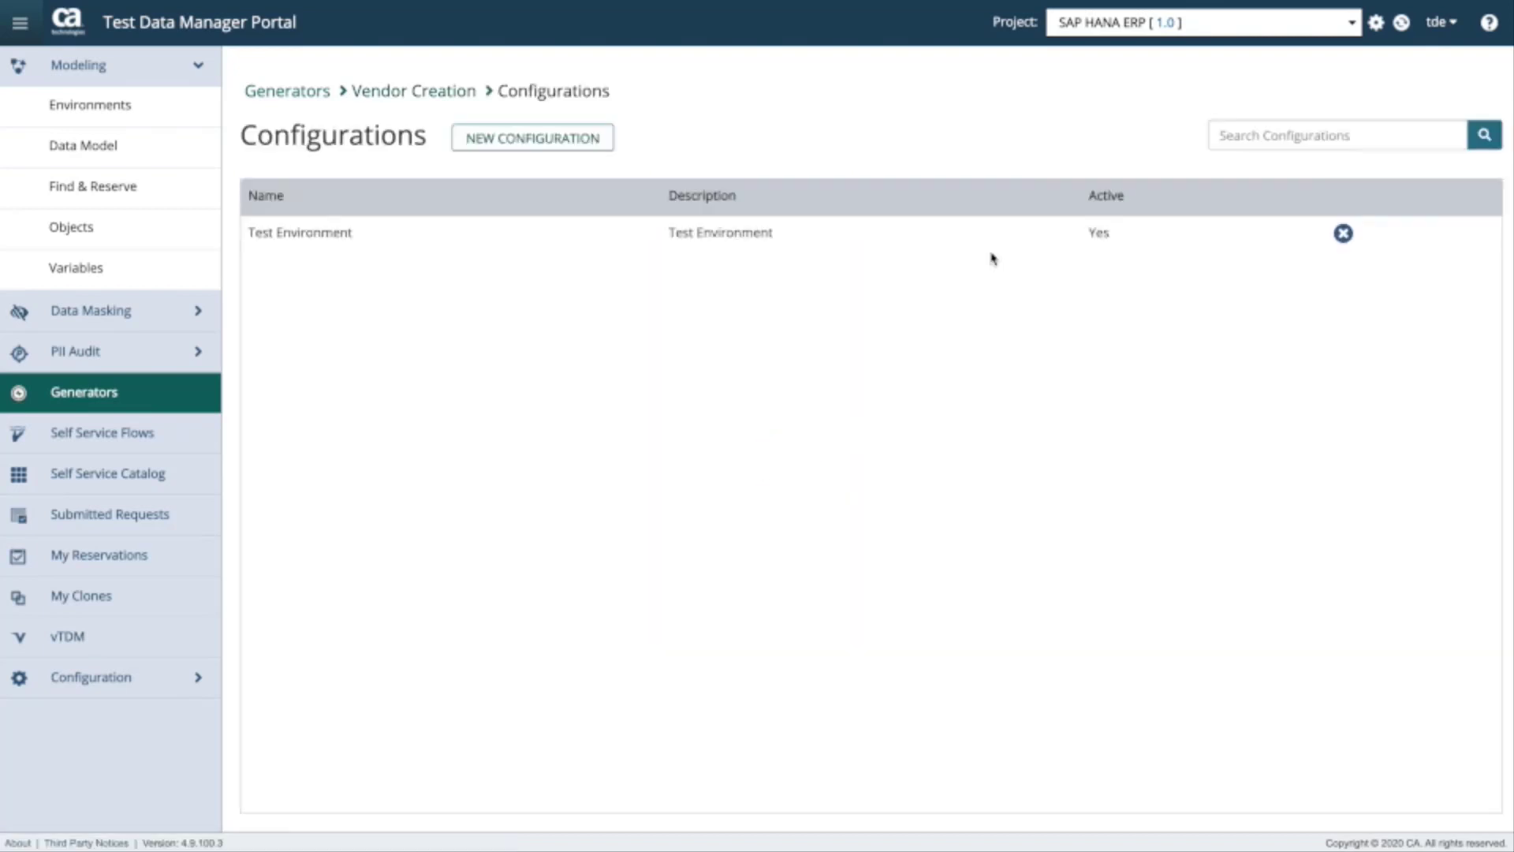
{"action": "left_click", "coordinate": [654, 235]}
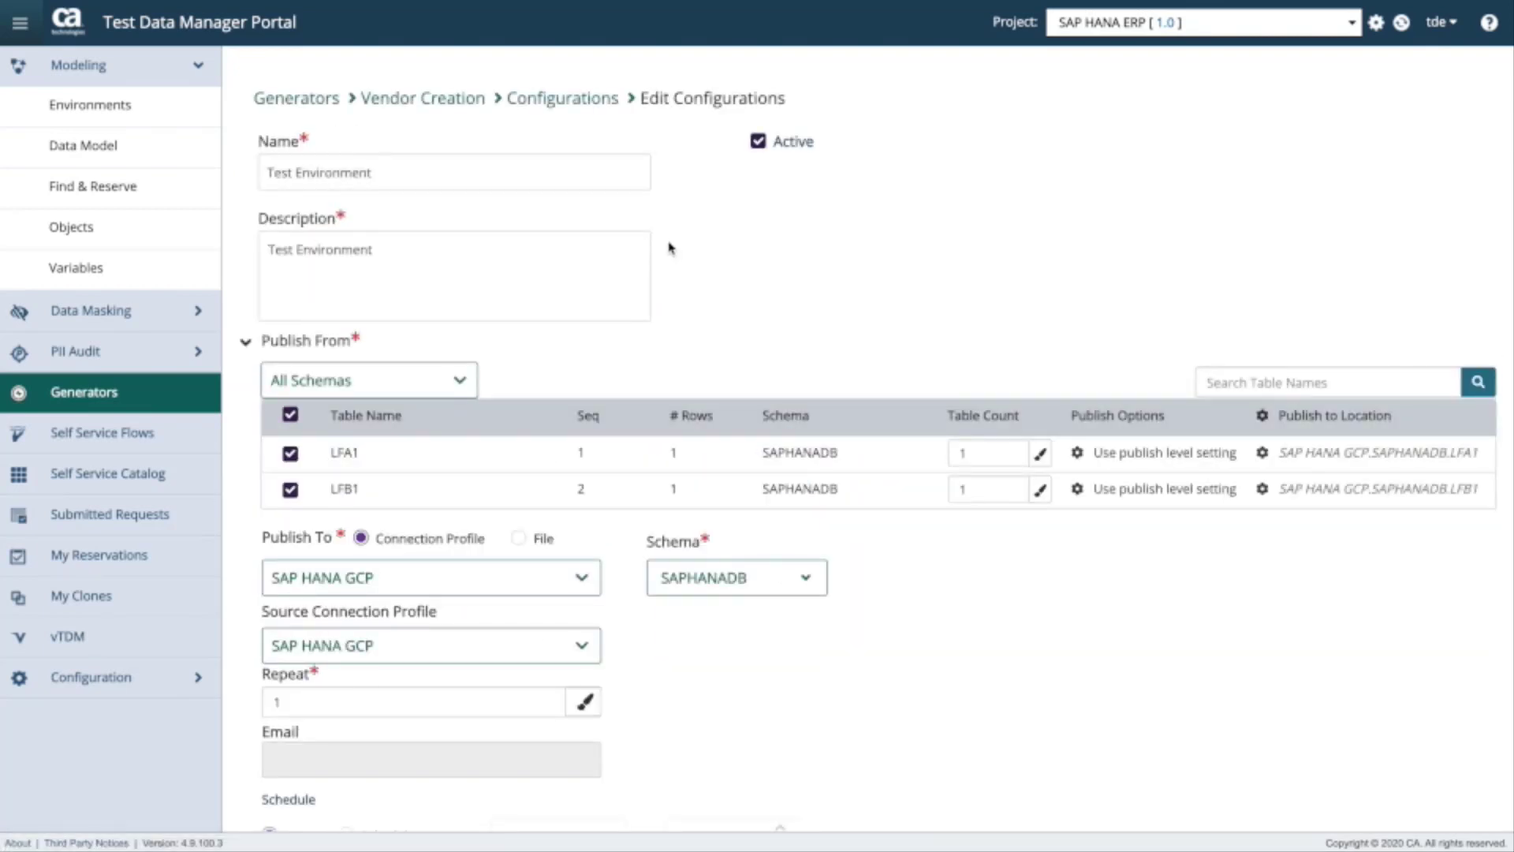
{"action": "left_click", "coordinate": [332, 175]}
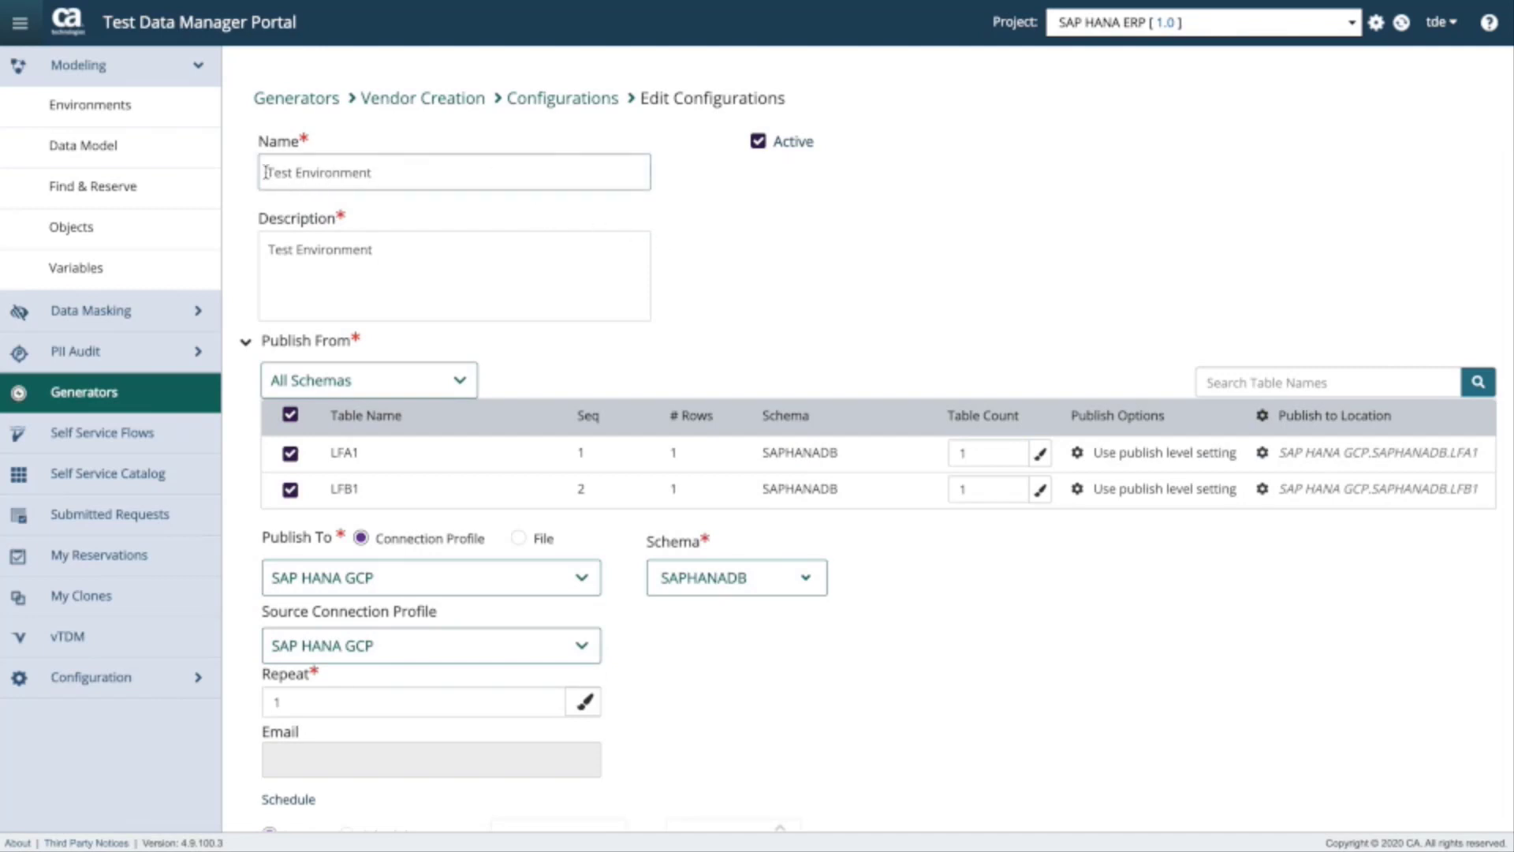
{"action": "scroll", "coordinate": [843, 644], "scroll_direction": "down", "scroll_amount": 2}
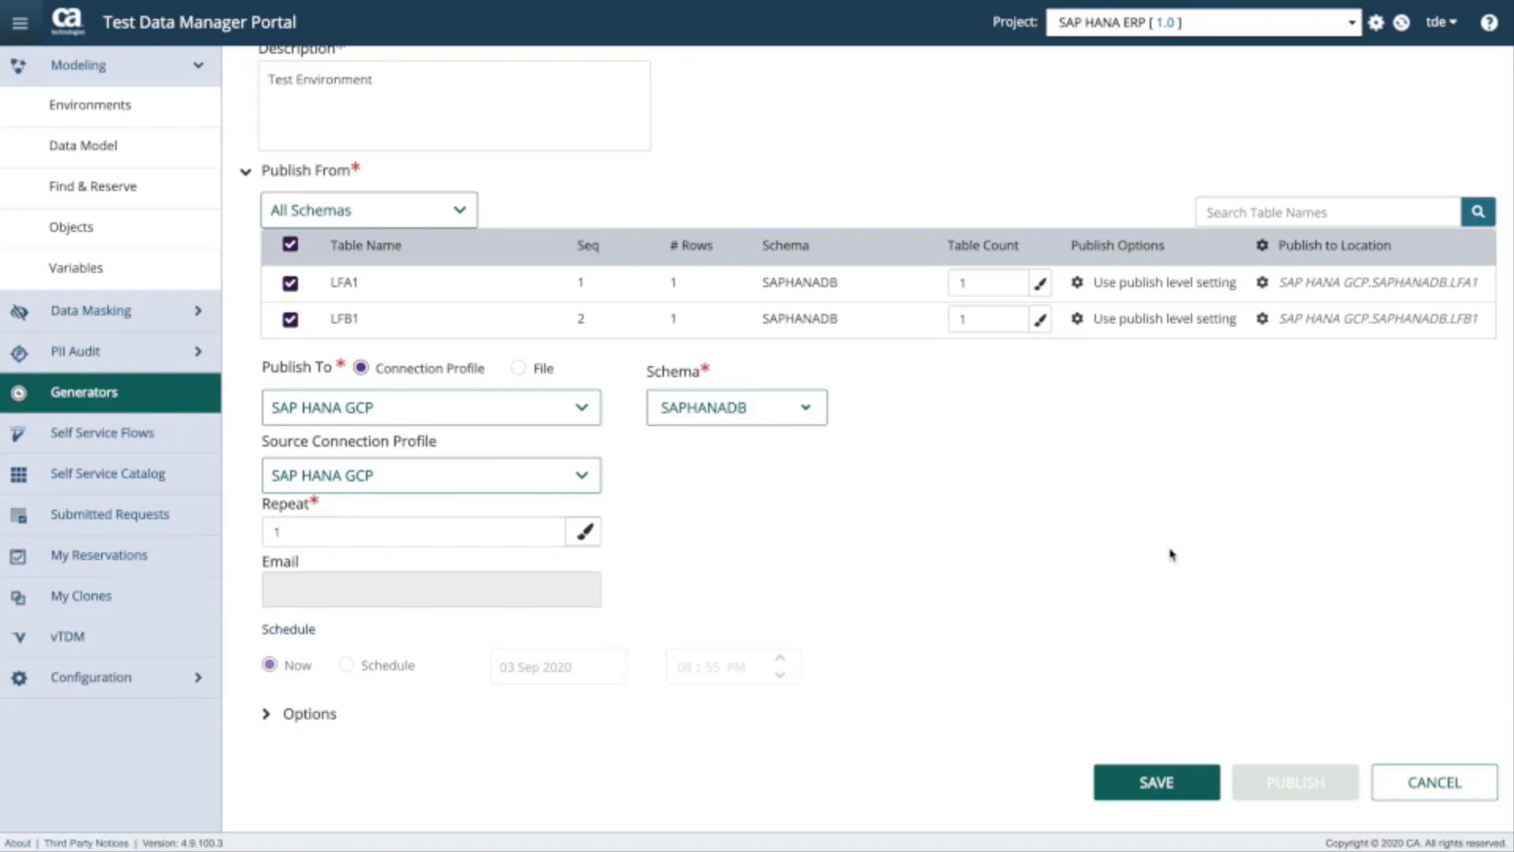
{"action": "scroll", "coordinate": [1132, 439], "scroll_direction": "up", "scroll_amount": 2}
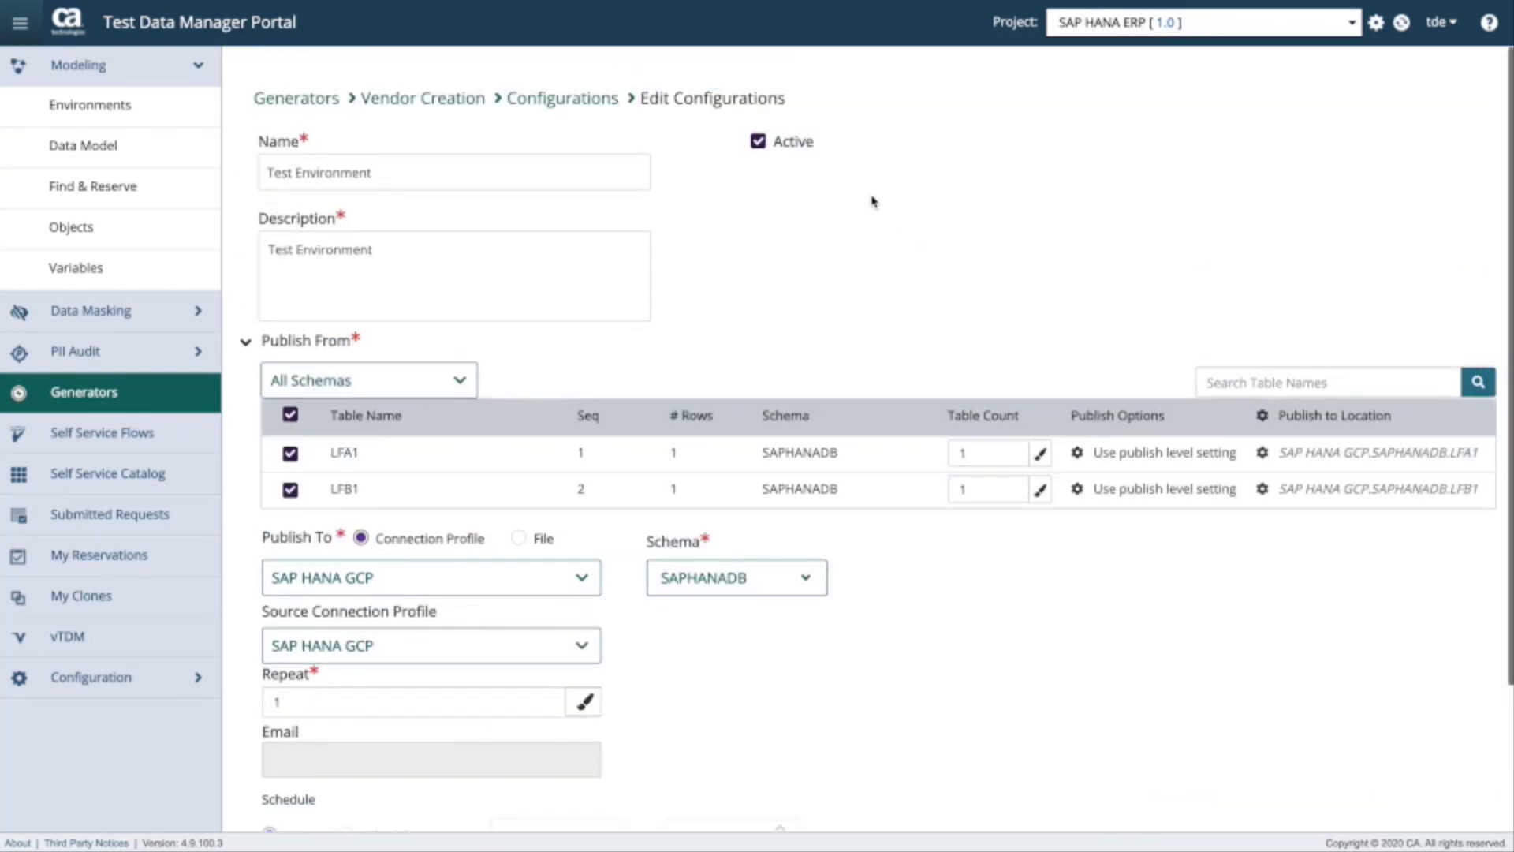
{"action": "scroll", "coordinate": [1190, 589], "scroll_direction": "down", "scroll_amount": 3}
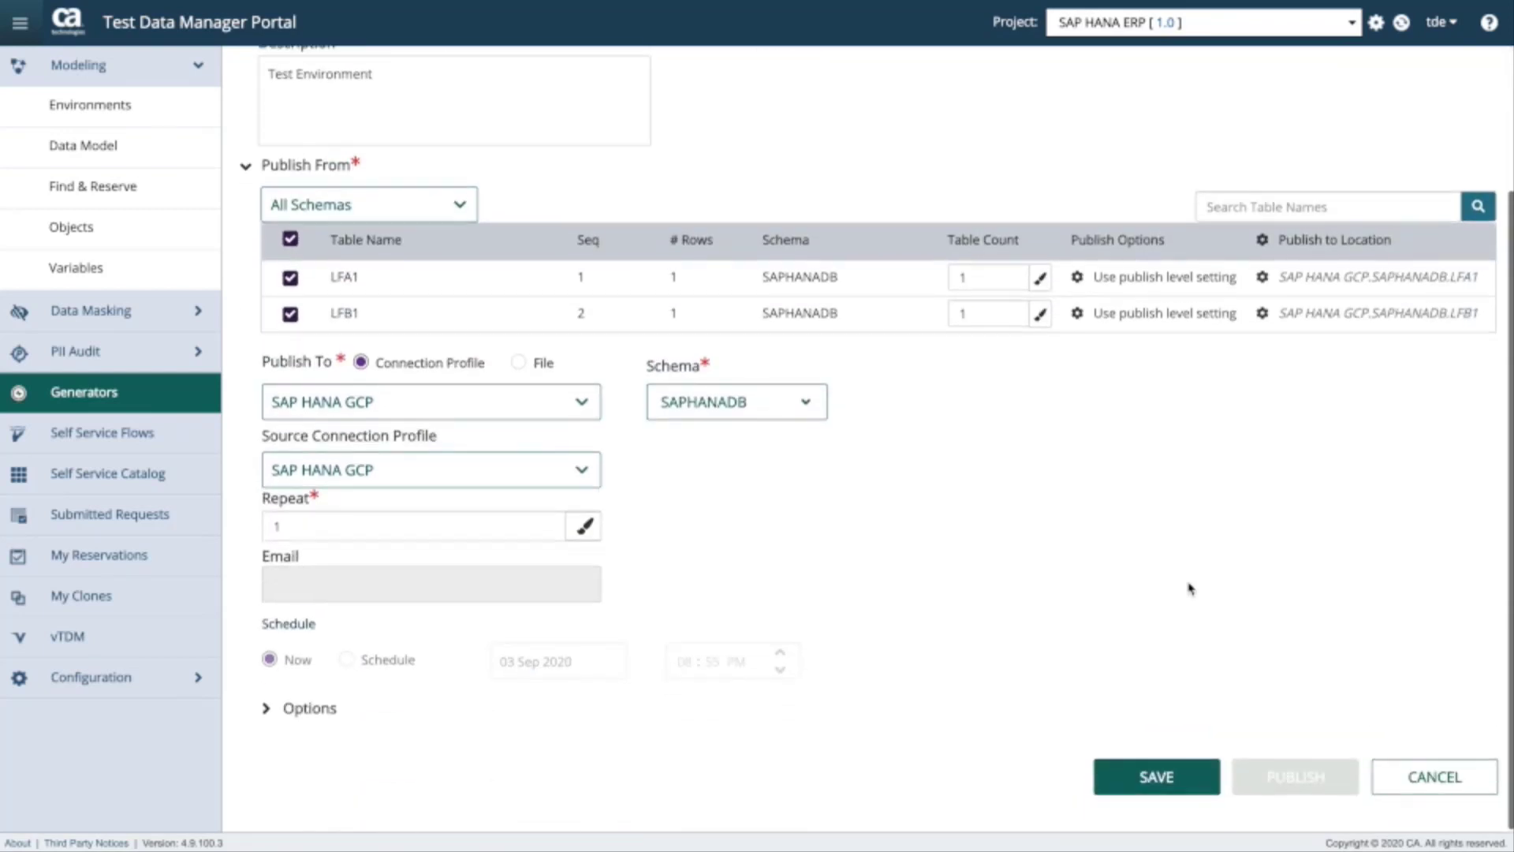
{"action": "left_click", "coordinate": [1443, 776]}
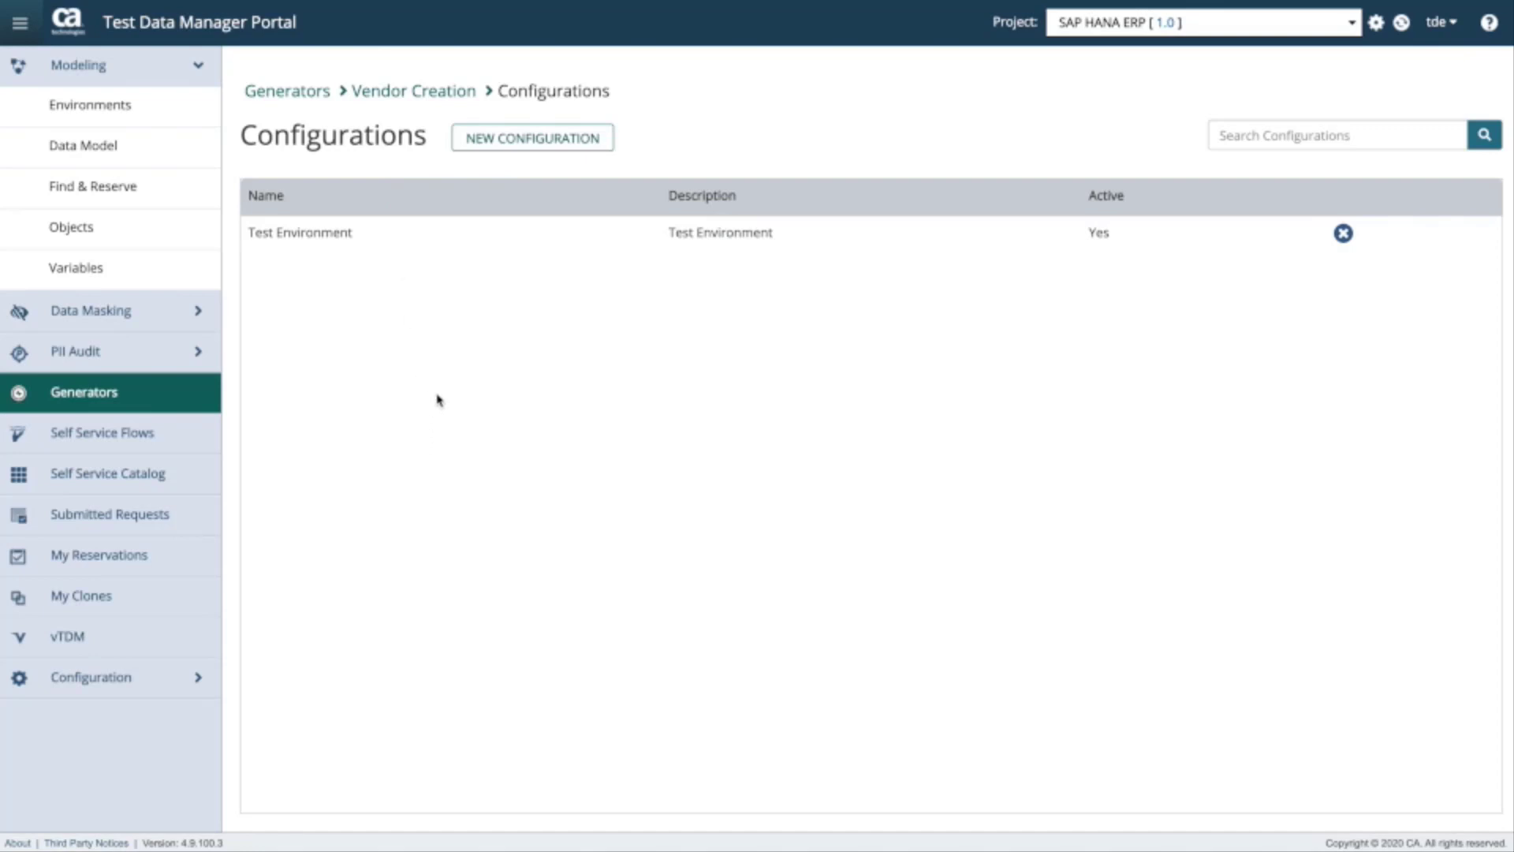
{"action": "left_click", "coordinate": [430, 94]}
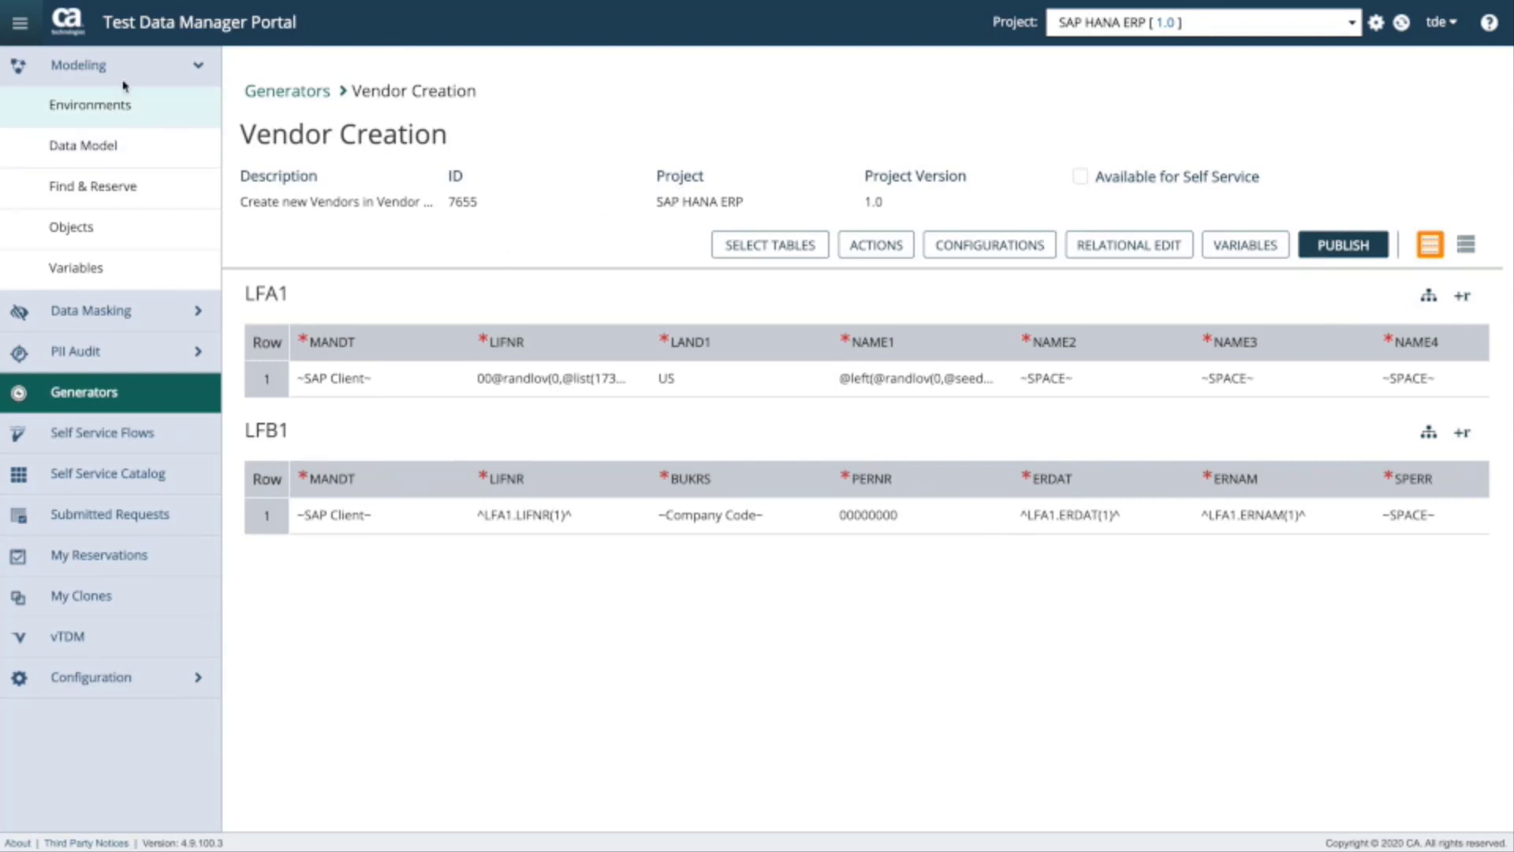
- Open the publish settings of the Vendor Creation generator and expand its list of variables
{"action": "left_click", "coordinate": [1343, 245]}
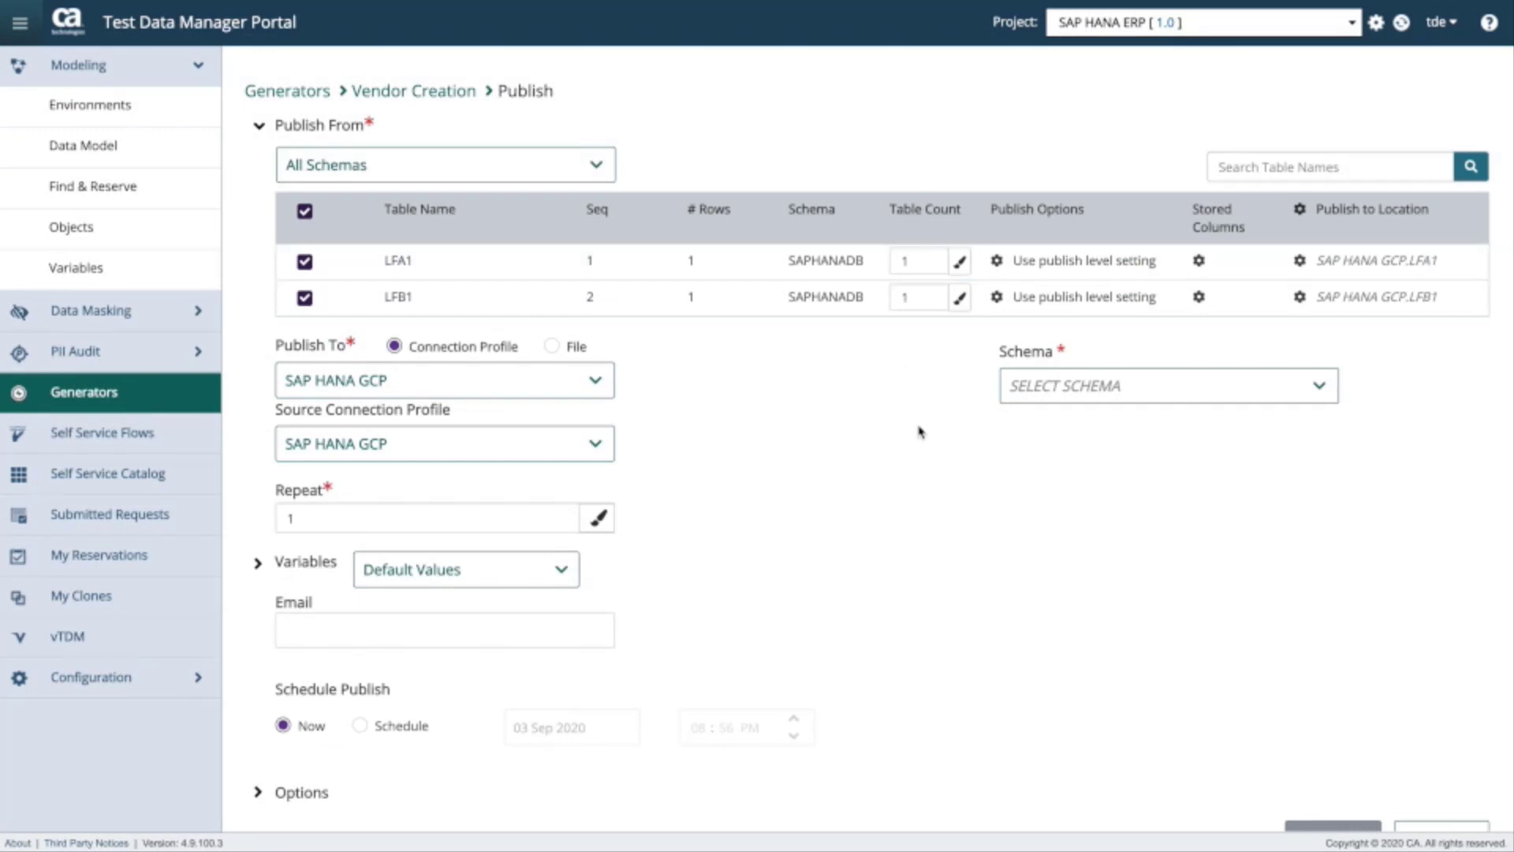
{"action": "scroll", "coordinate": [919, 429], "scroll_direction": "down", "scroll_amount": 1}
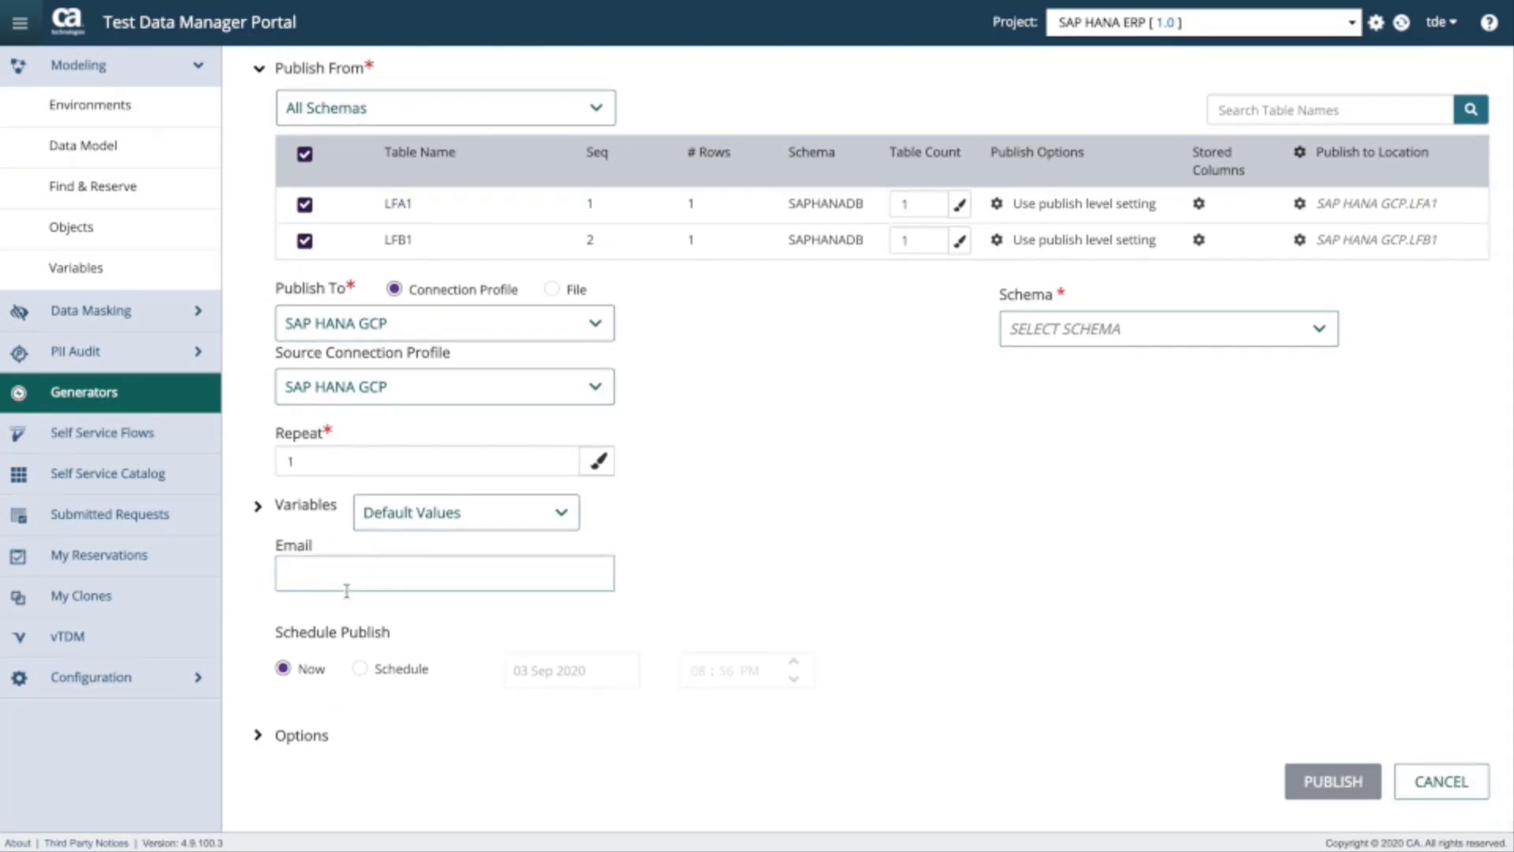
{"action": "left_click", "coordinate": [258, 506]}
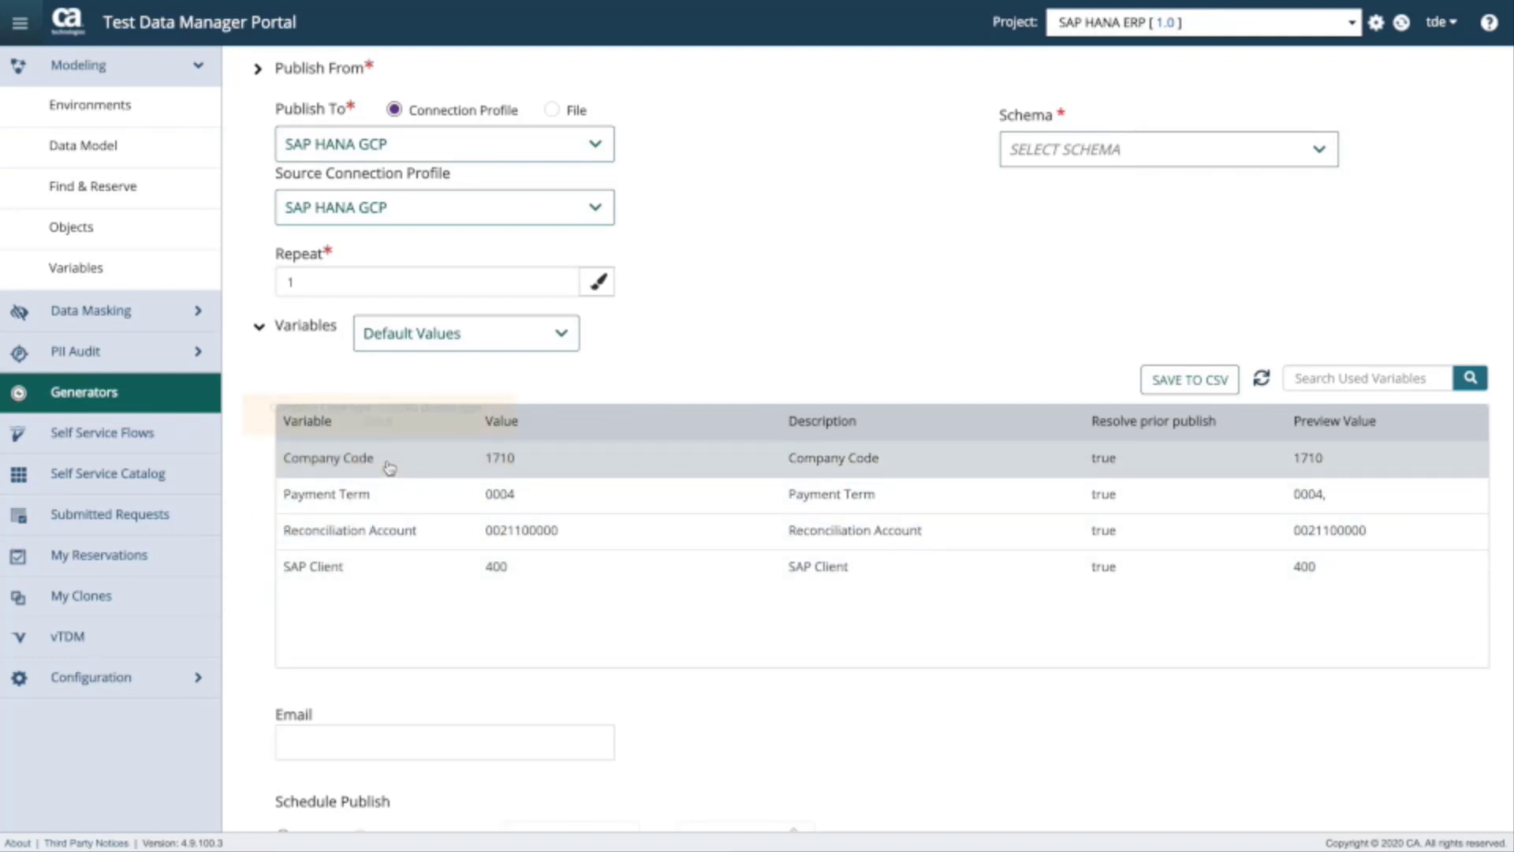
- Set the SAP Client variable to 200 for this publish
{"action": "left_click", "coordinate": [396, 568]}
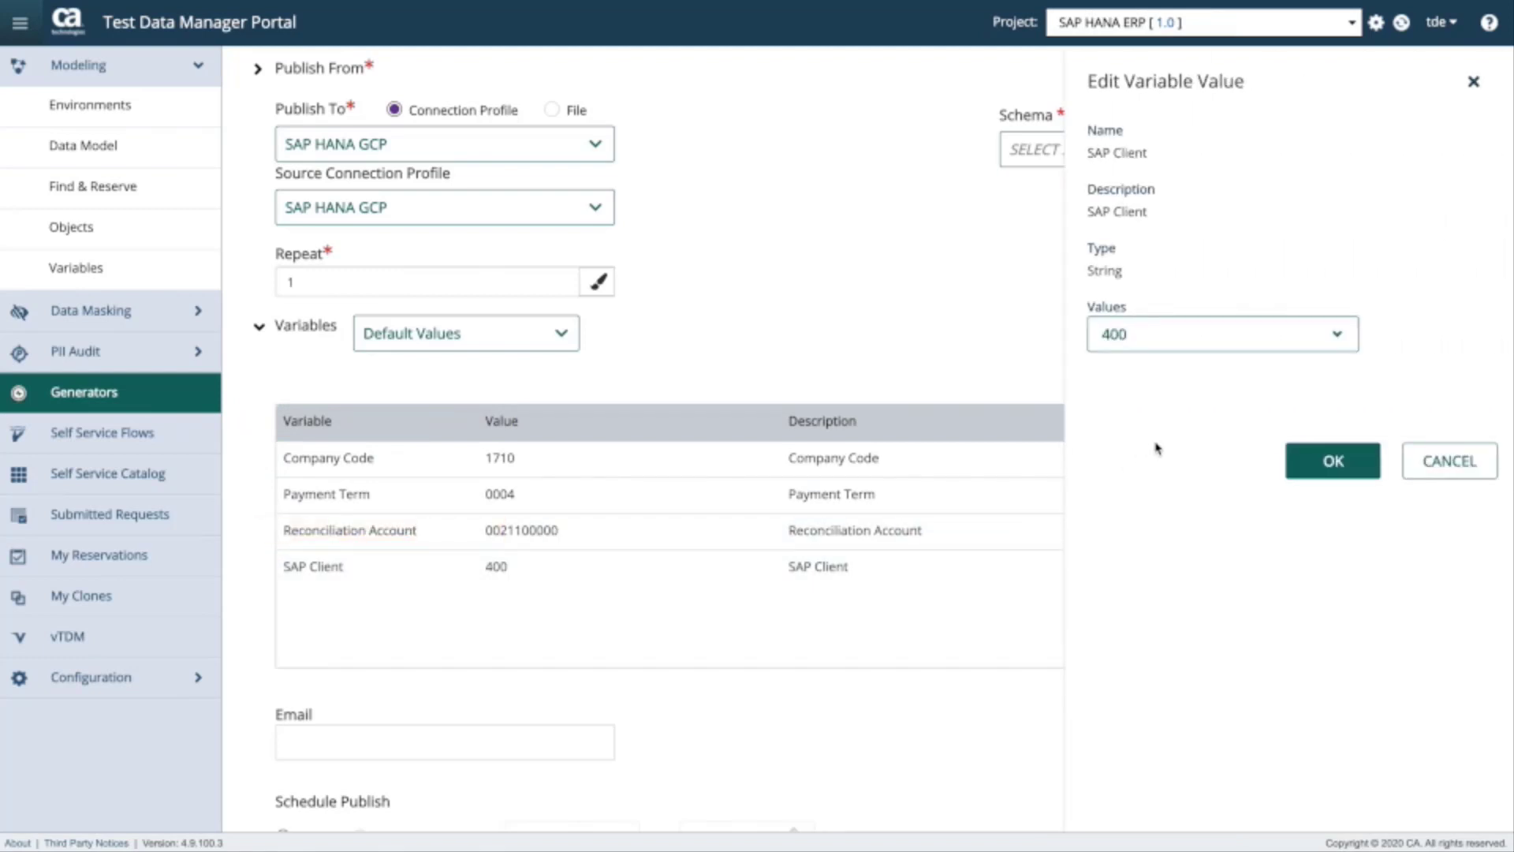
{"action": "left_click", "coordinate": [1220, 336]}
{"action": "scroll", "coordinate": [1191, 377], "scroll_direction": "down", "scroll_amount": 1}
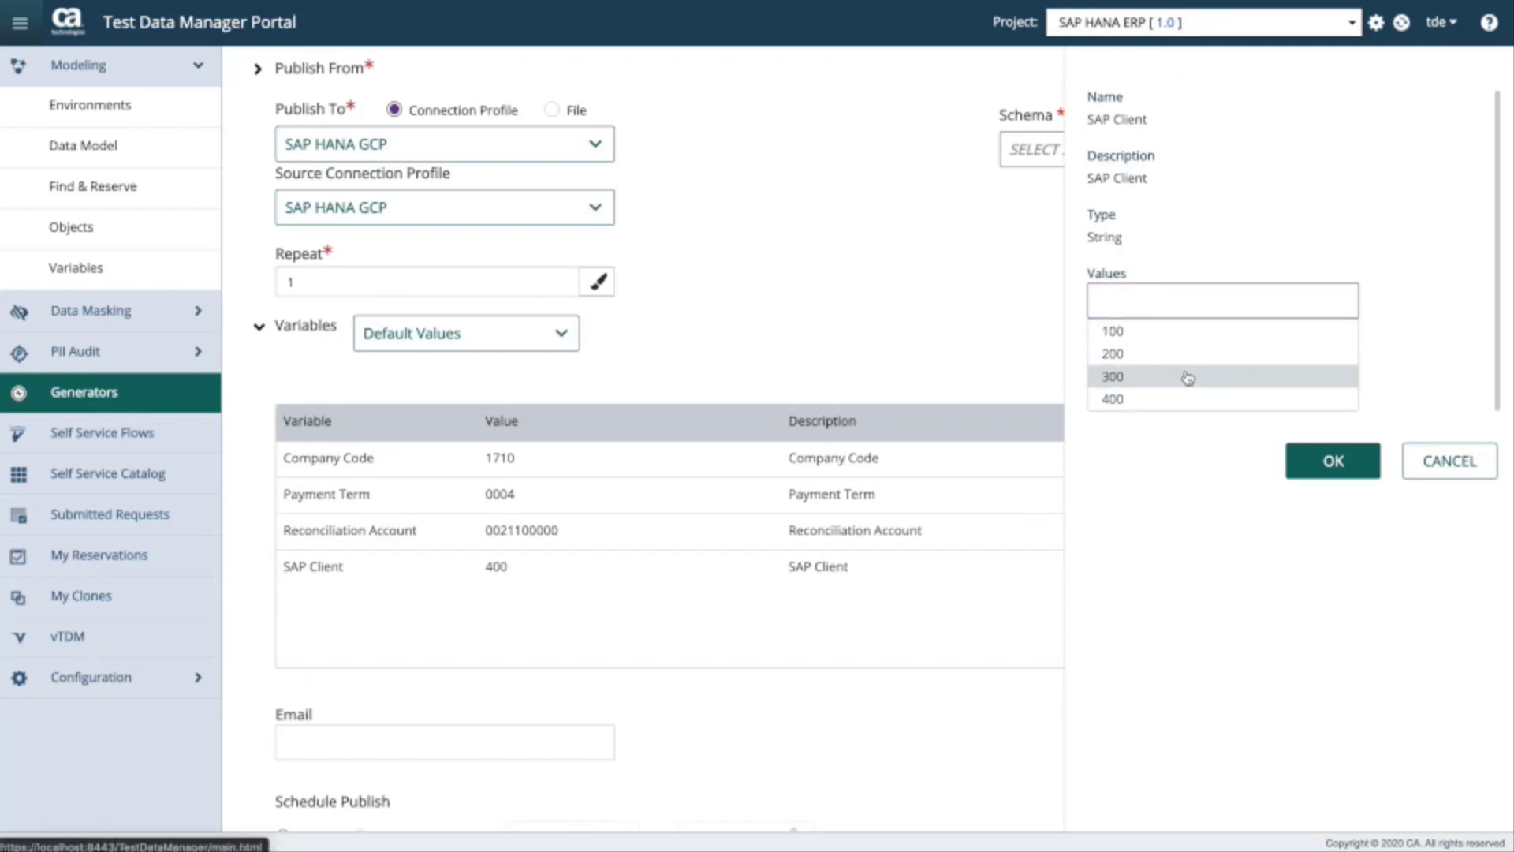
{"action": "left_click", "coordinate": [1172, 361]}
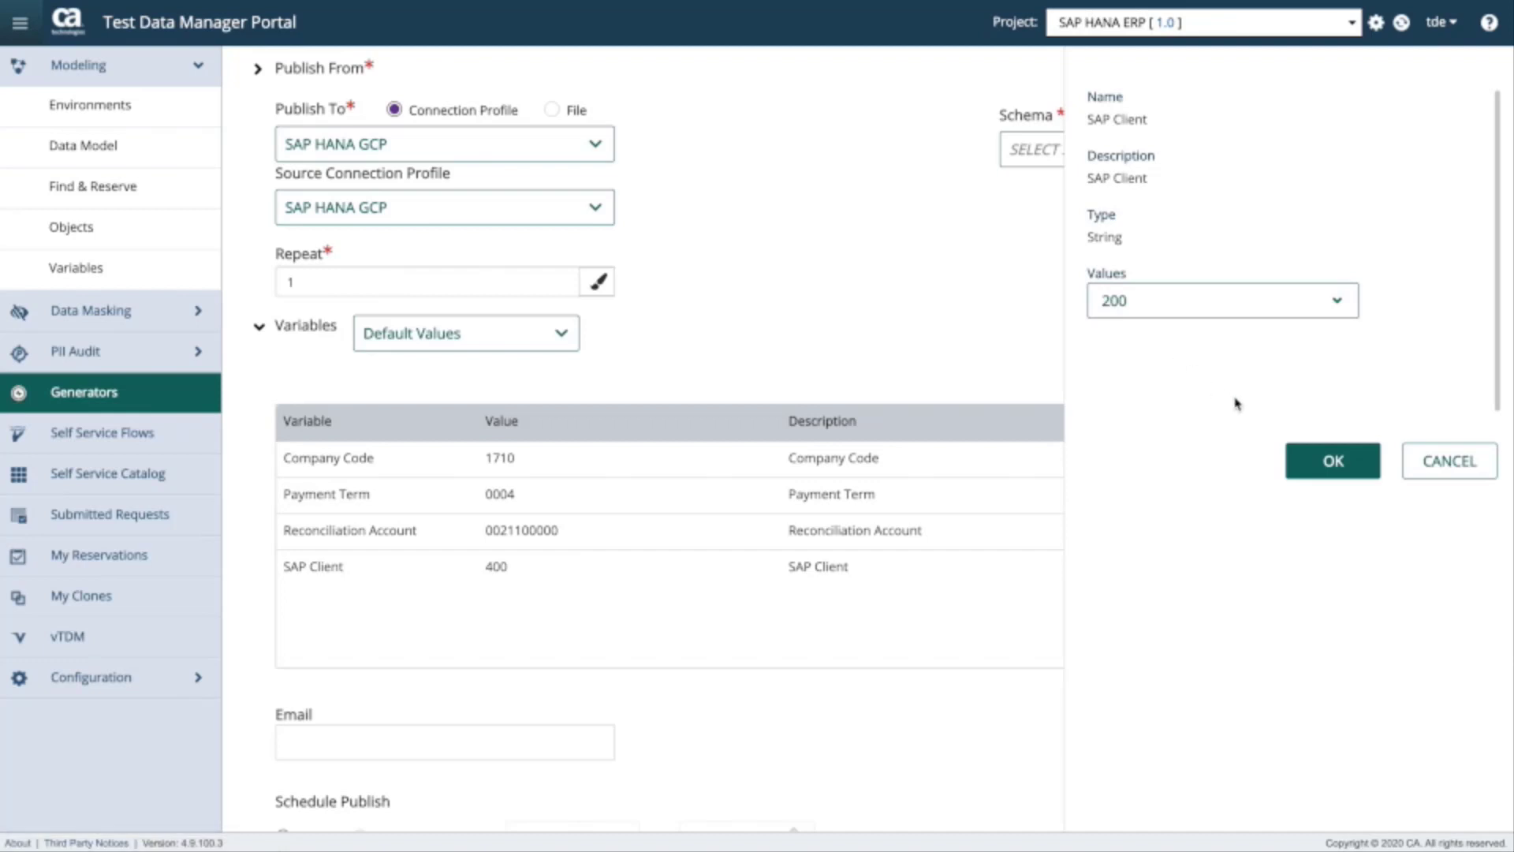
{"action": "left_click", "coordinate": [1330, 472]}
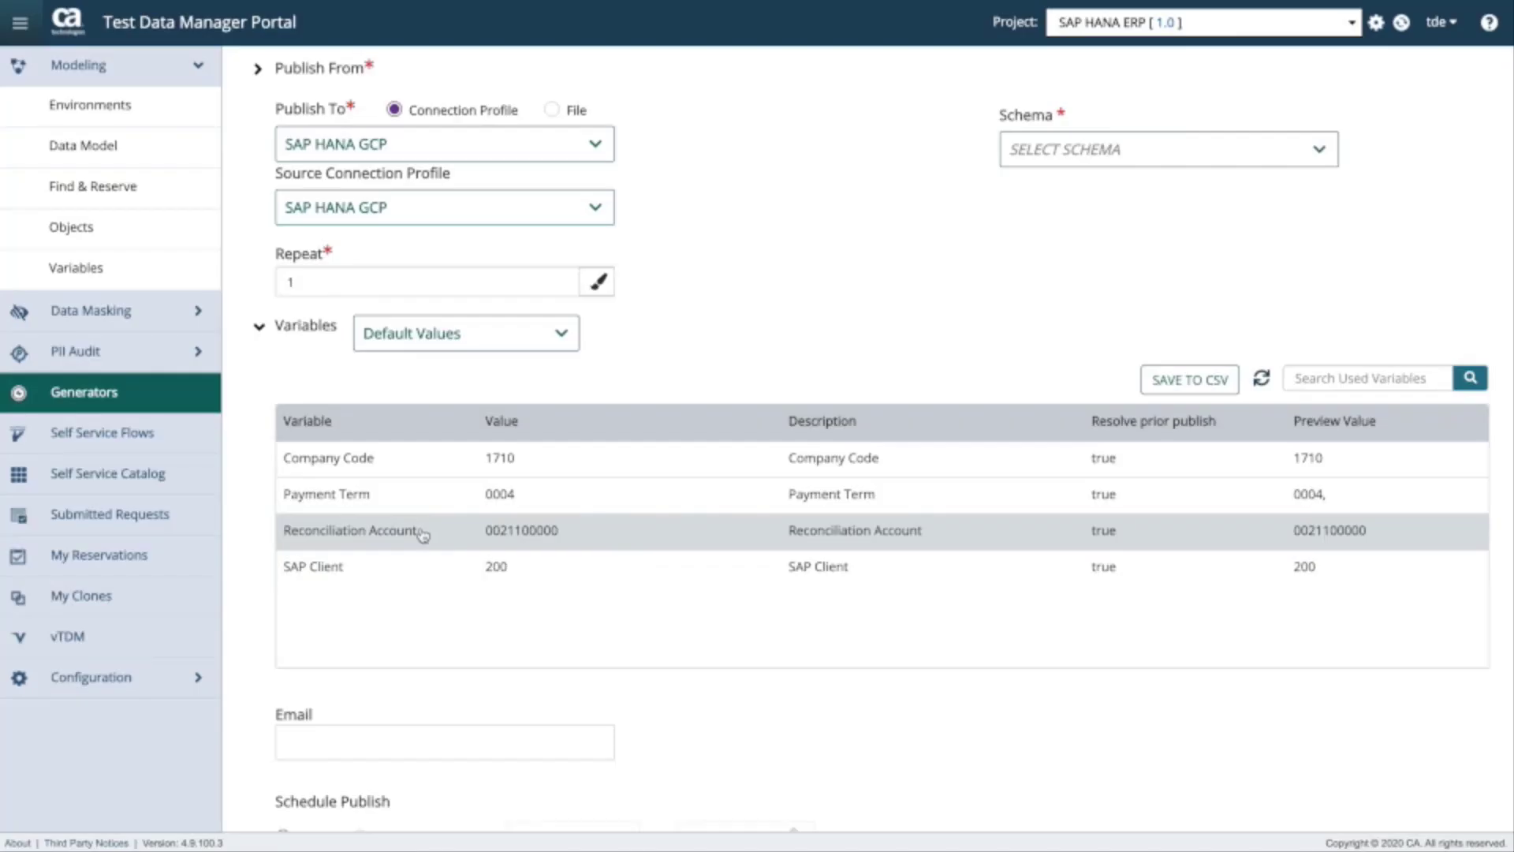
{"action": "left_click", "coordinate": [423, 536]}
{"action": "left_click", "coordinate": [1142, 333]}
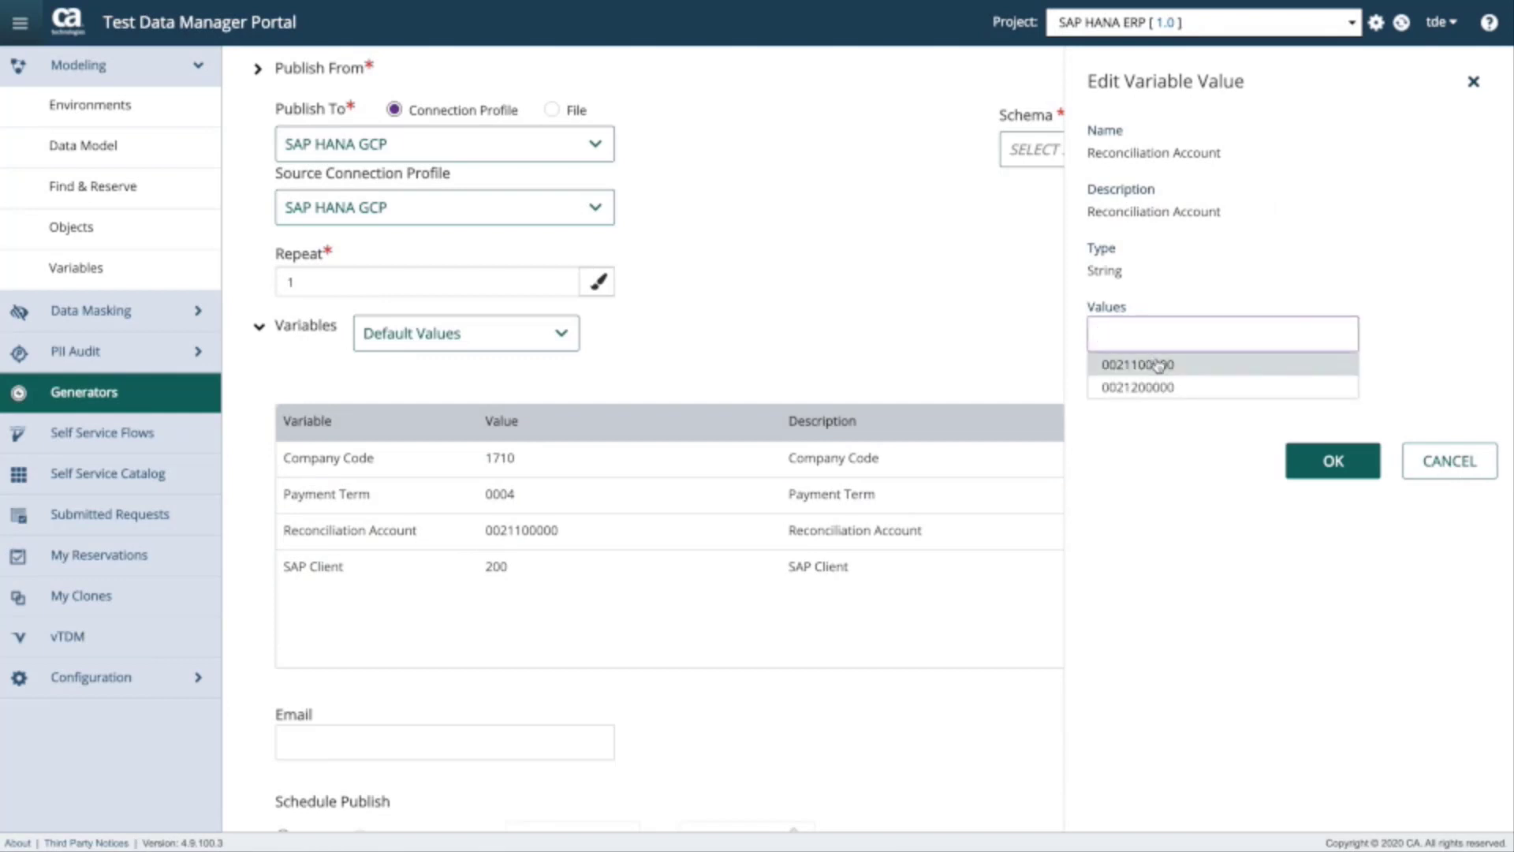
{"action": "left_click", "coordinate": [1159, 367]}
{"action": "left_click", "coordinate": [1309, 460]}
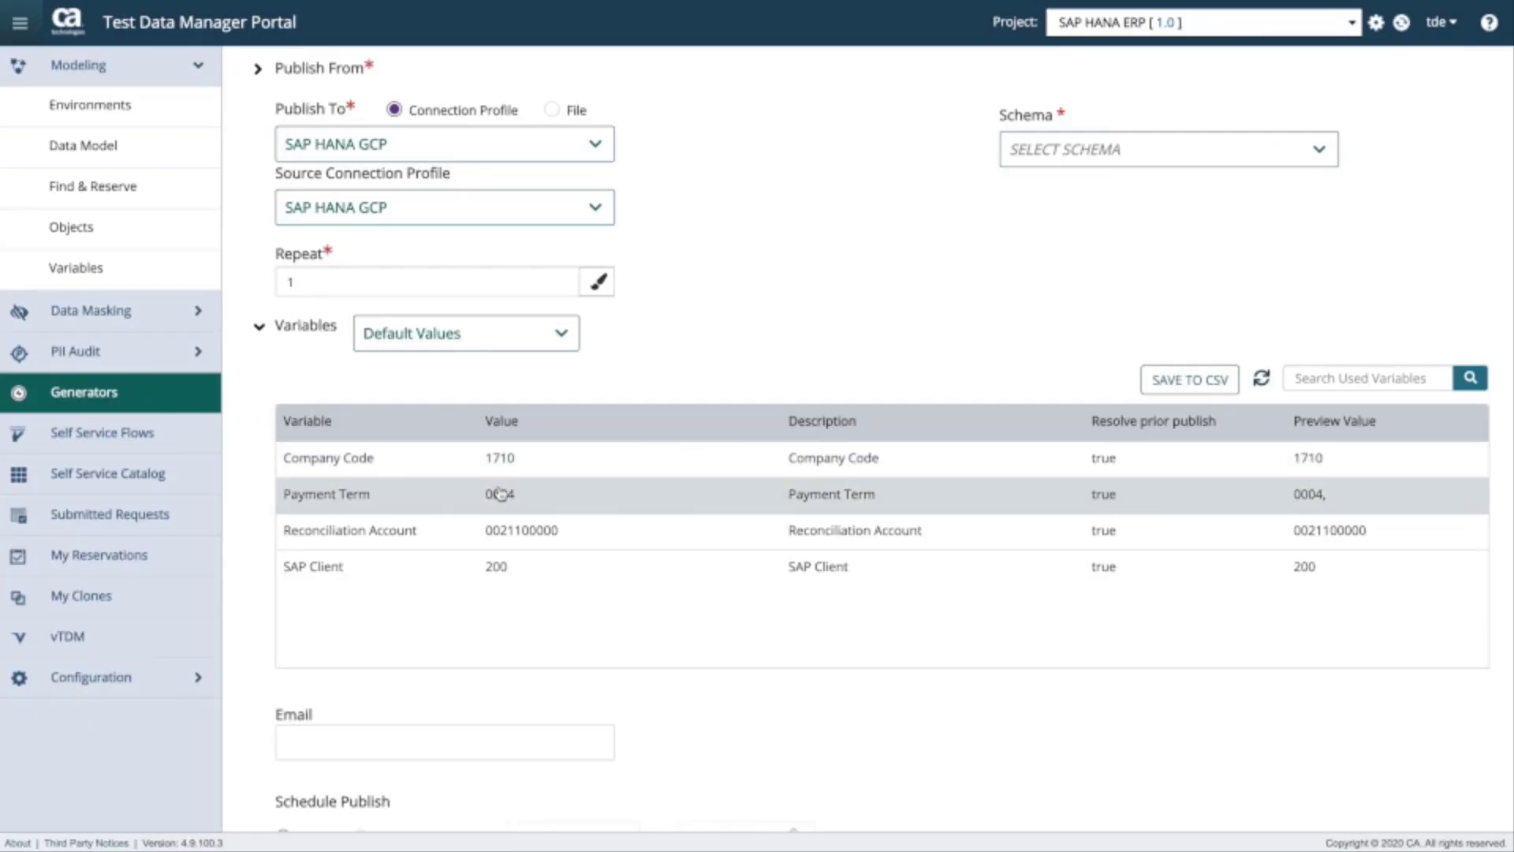
- Set the Payment Term variable to 0001
{"action": "left_click", "coordinate": [499, 493]}
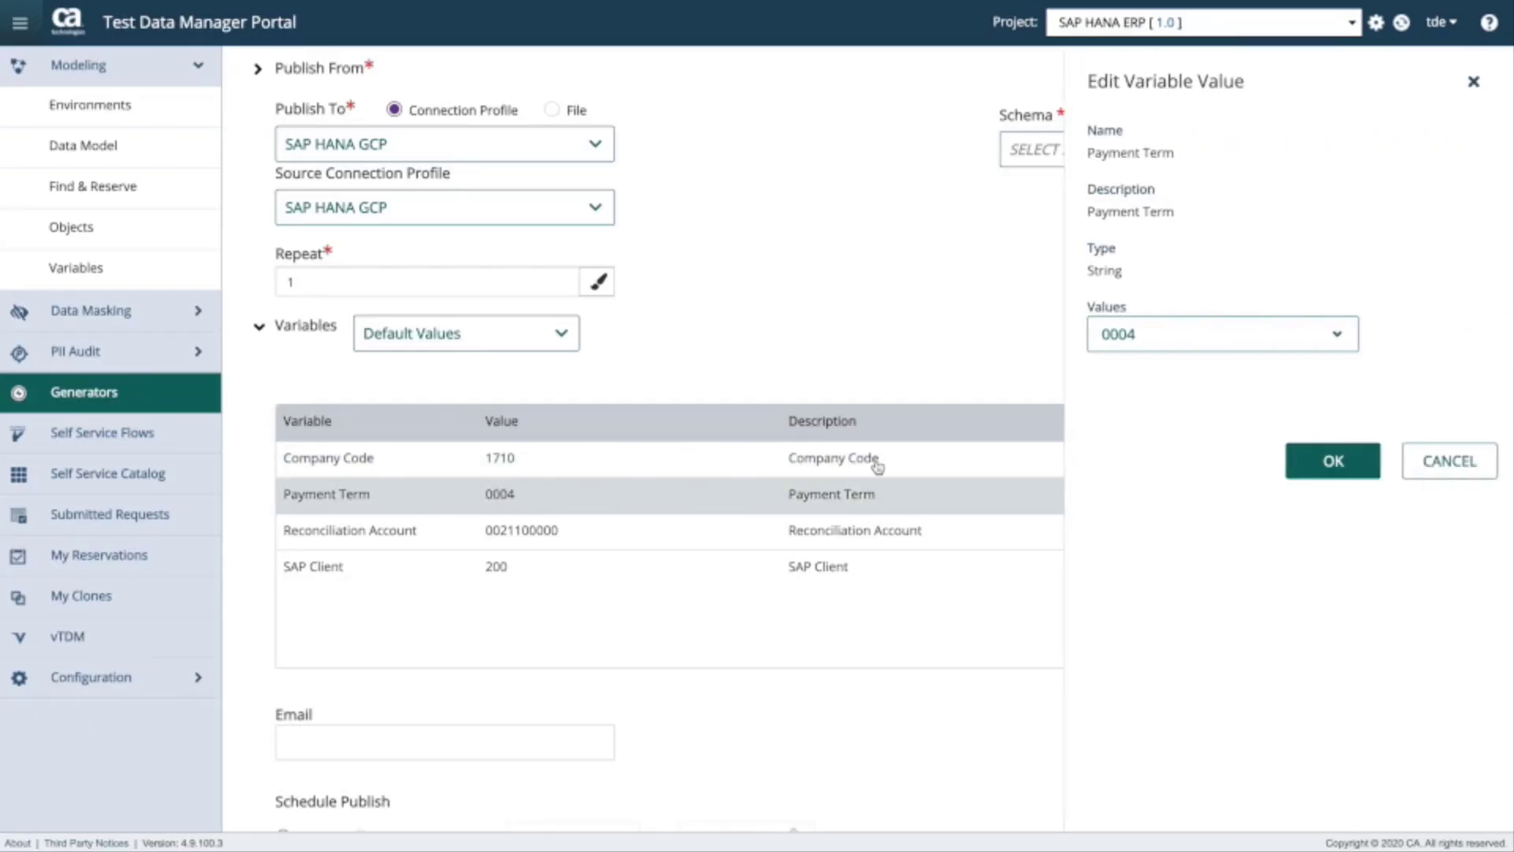
{"action": "left_click", "coordinate": [1100, 339]}
{"action": "left_click", "coordinate": [1109, 383]}
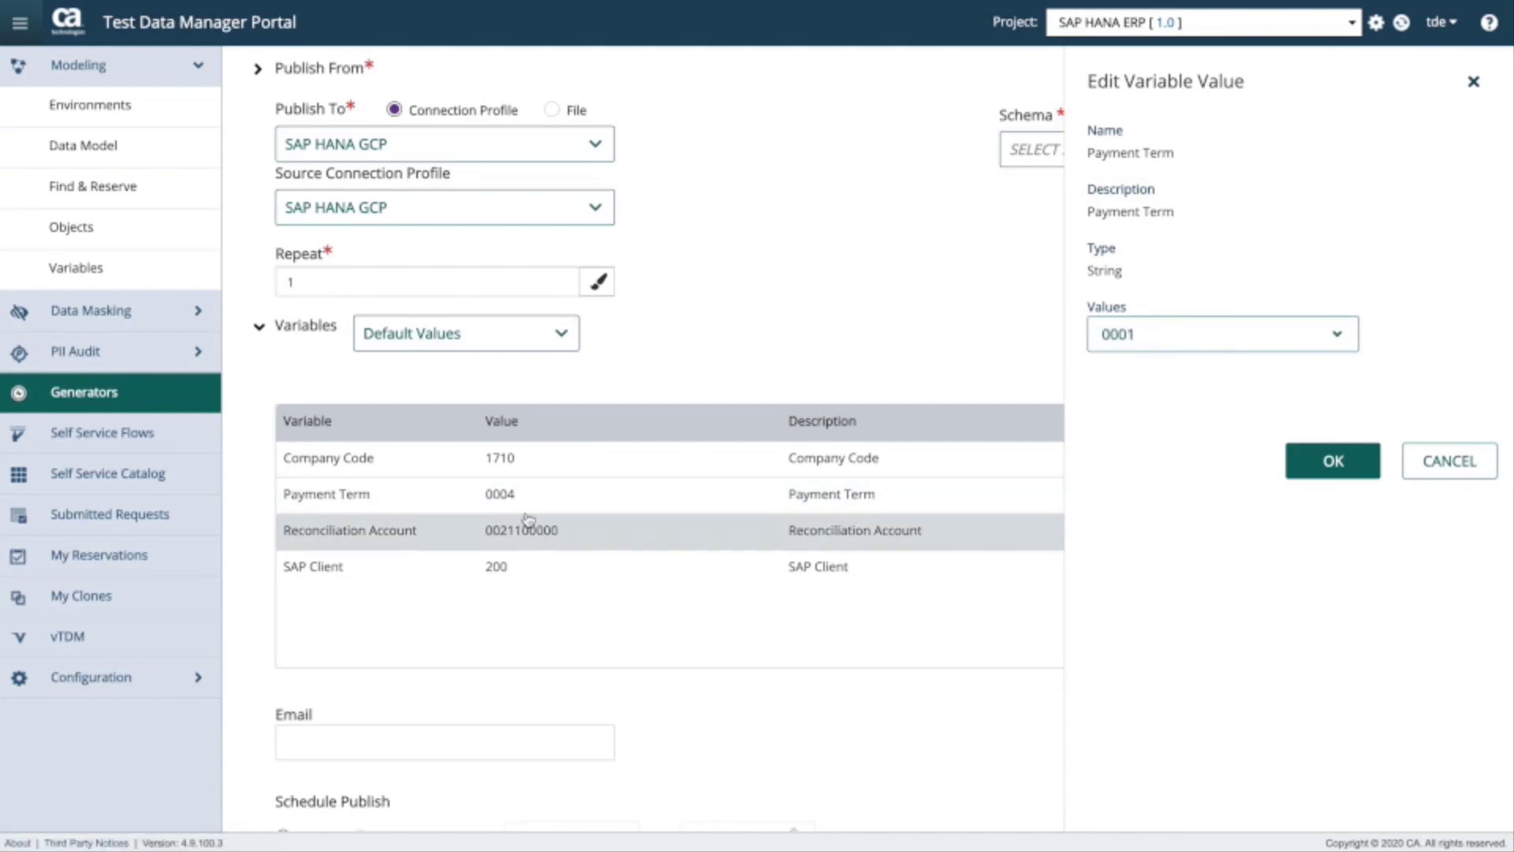
{"action": "left_click", "coordinate": [1324, 461]}
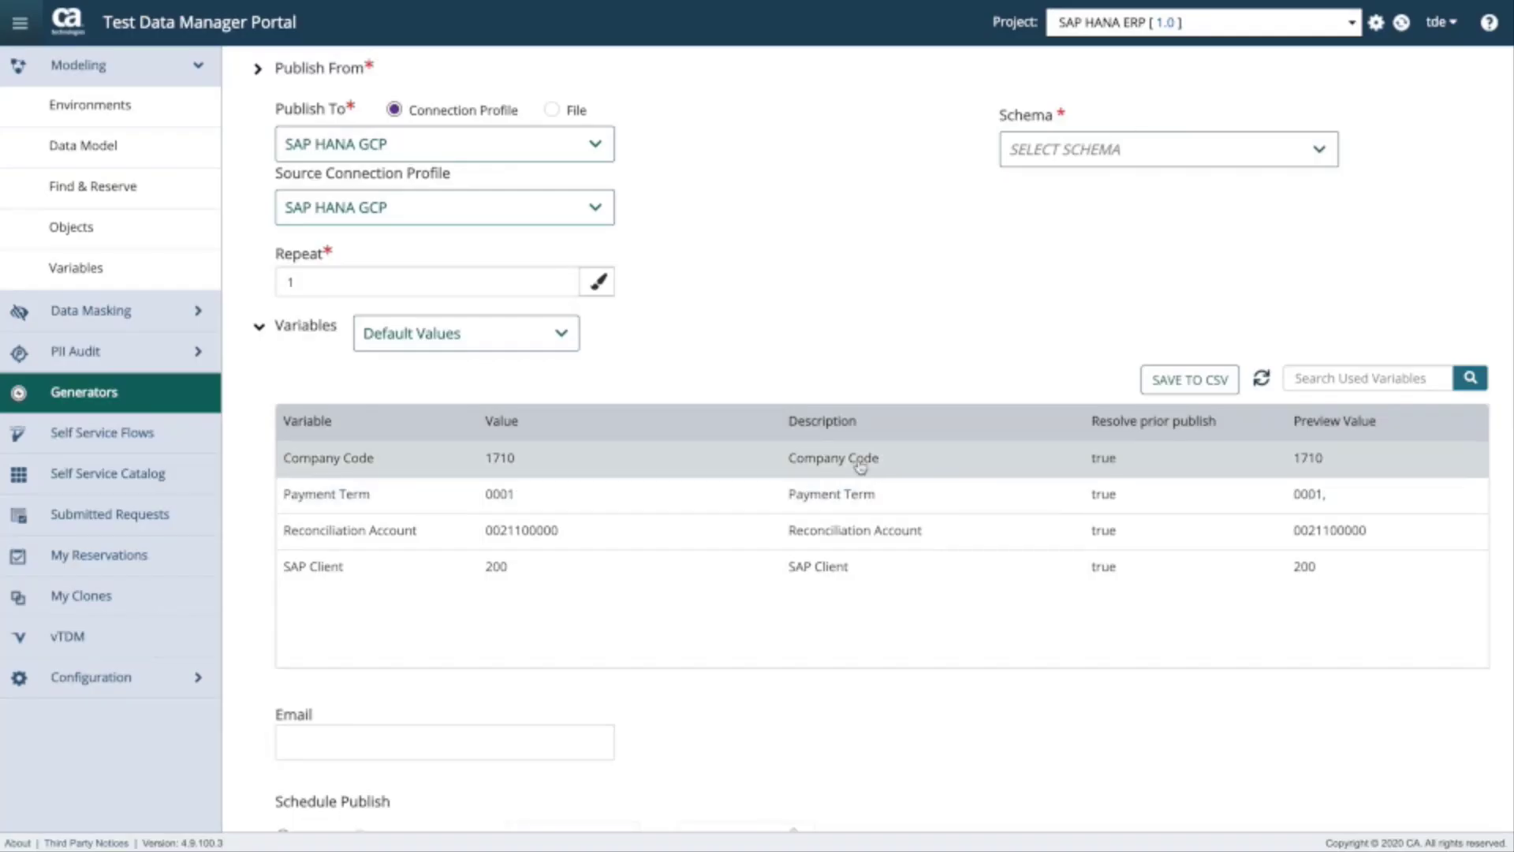
- Set the Company Code variable to 4210 and review the remaining publish settings
{"action": "left_click", "coordinate": [628, 470]}
{"action": "left_click", "coordinate": [1156, 342]}
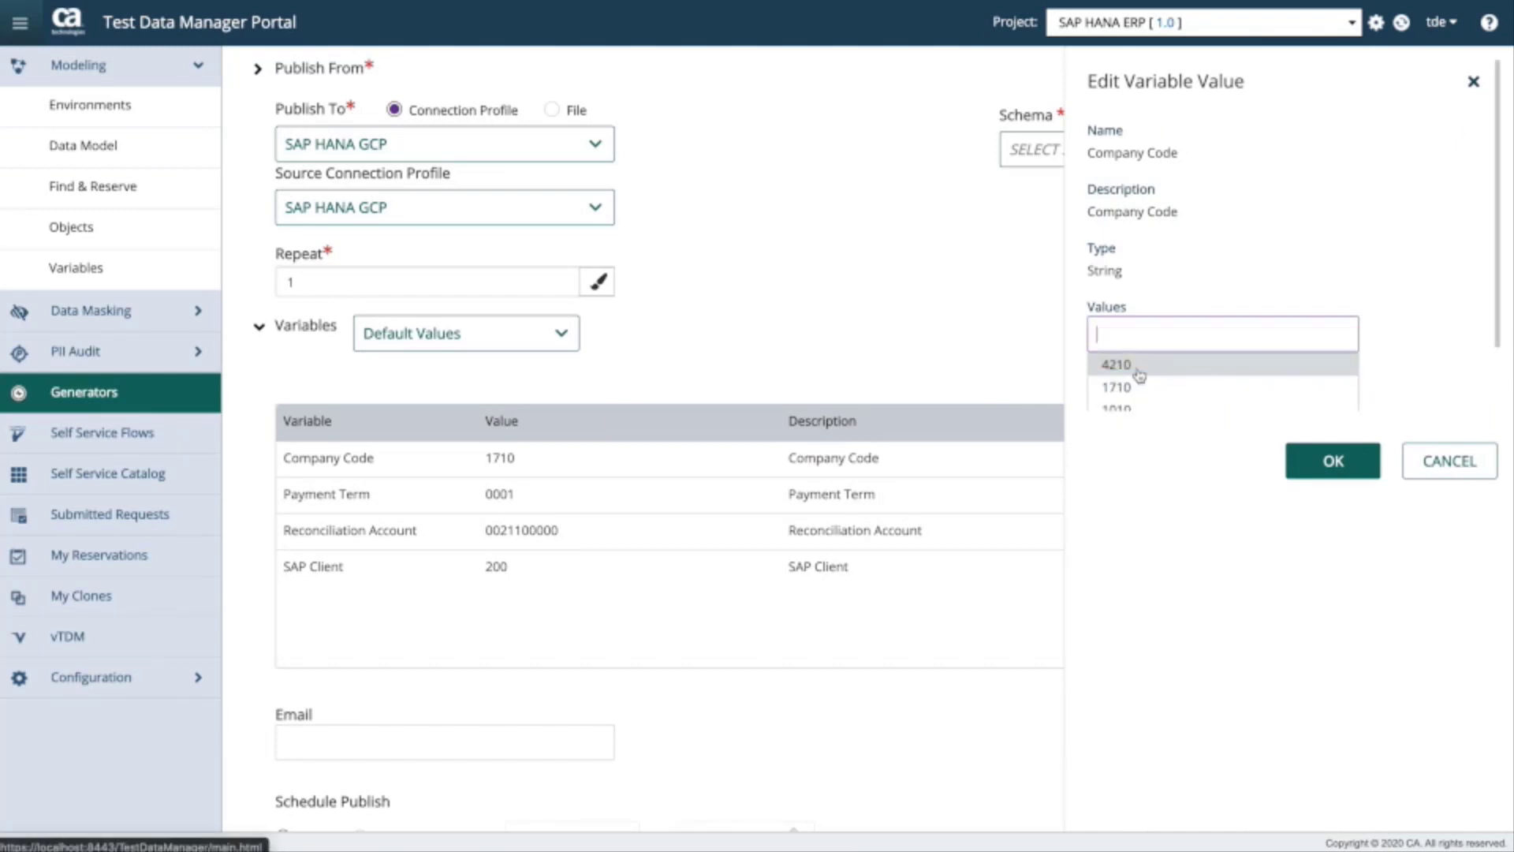
{"action": "left_click", "coordinate": [1139, 368]}
{"action": "left_click", "coordinate": [1328, 460]}
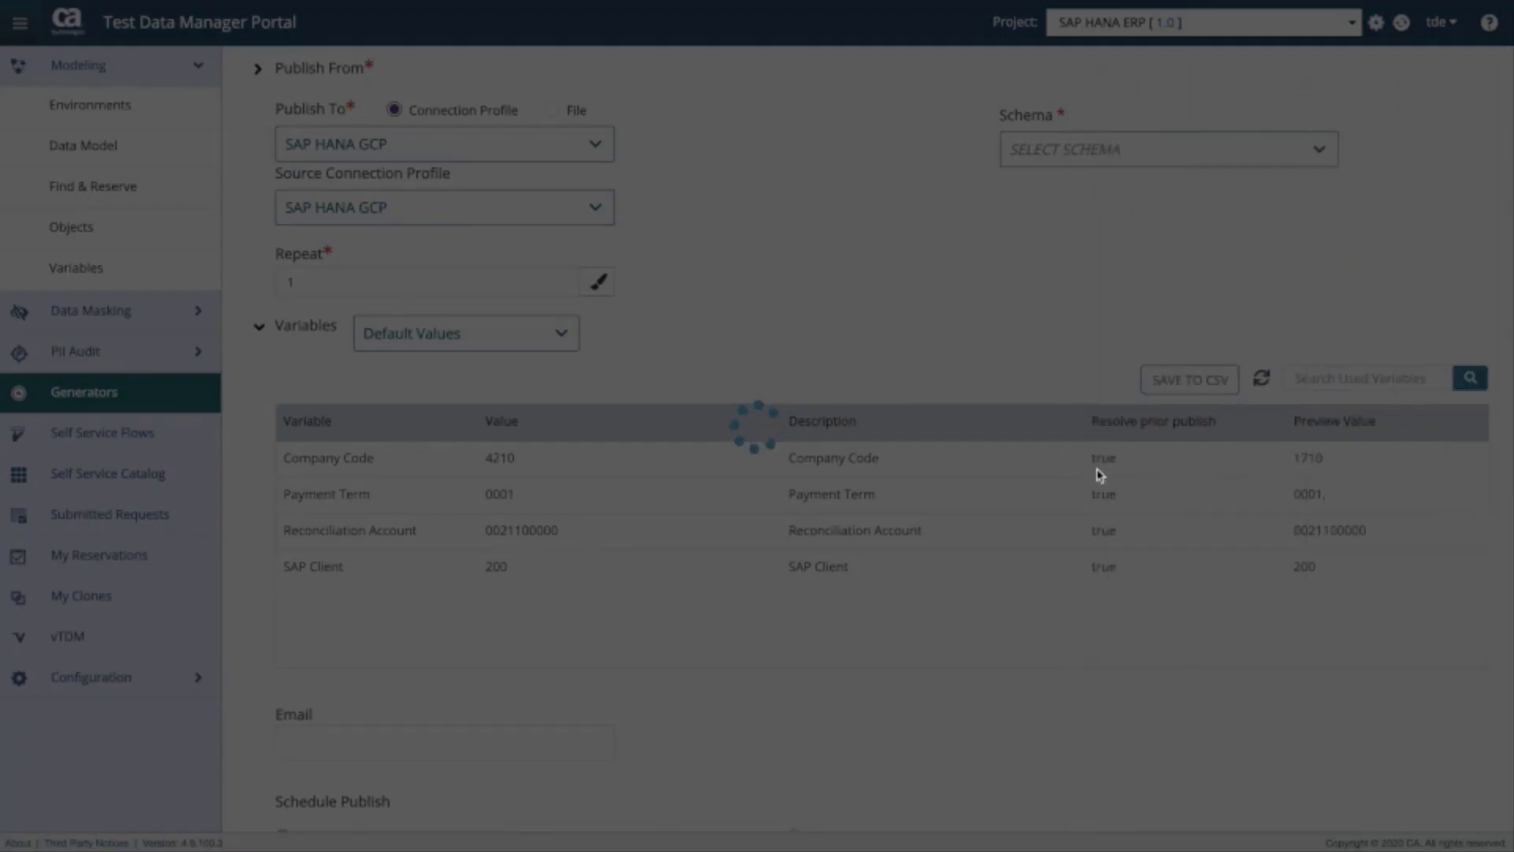
{"action": "scroll", "coordinate": [888, 579], "scroll_direction": "down", "scroll_amount": 1}
{"action": "scroll", "coordinate": [888, 579], "scroll_direction": "down", "scroll_amount": 2}
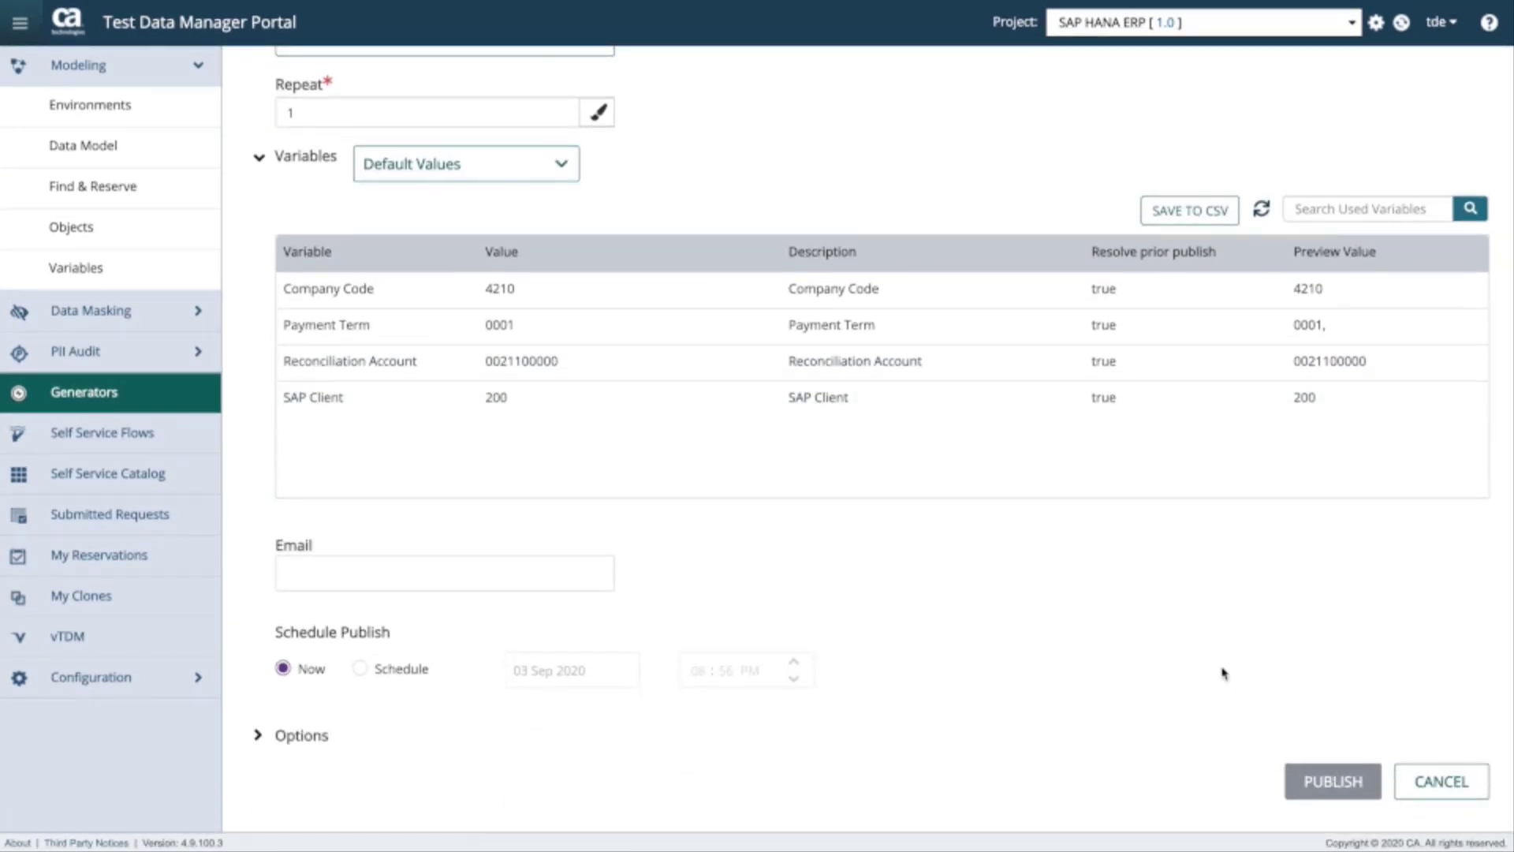
{"action": "scroll", "coordinate": [1223, 672], "scroll_direction": "up", "scroll_amount": 3}
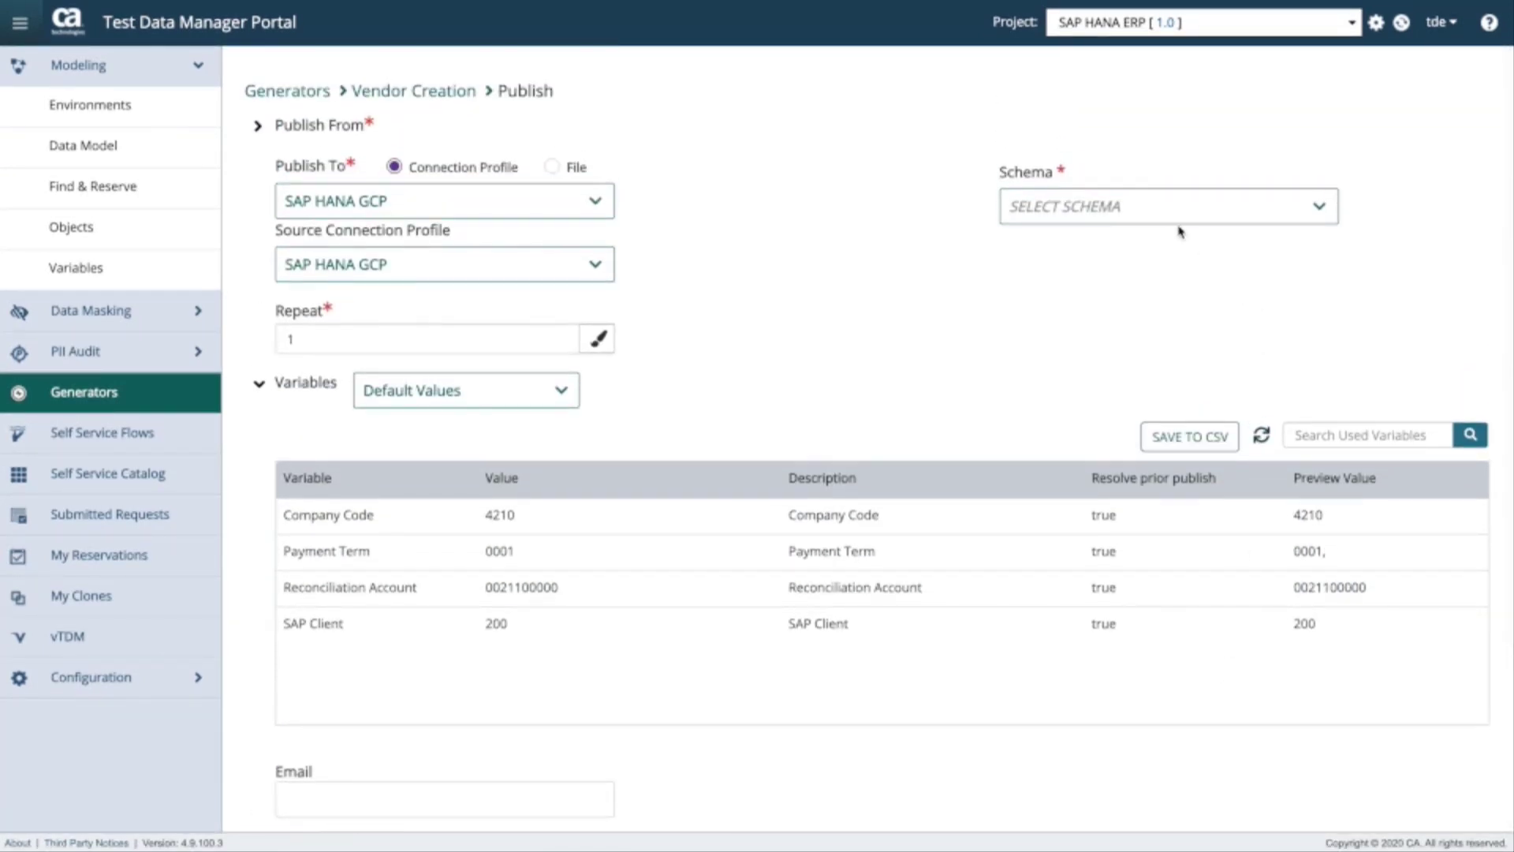
- Choose SAPHANADB as the target schema and publish the Vendor Creation generator
{"action": "left_click", "coordinate": [1167, 207]}
{"action": "left_click", "coordinate": [1076, 277]}
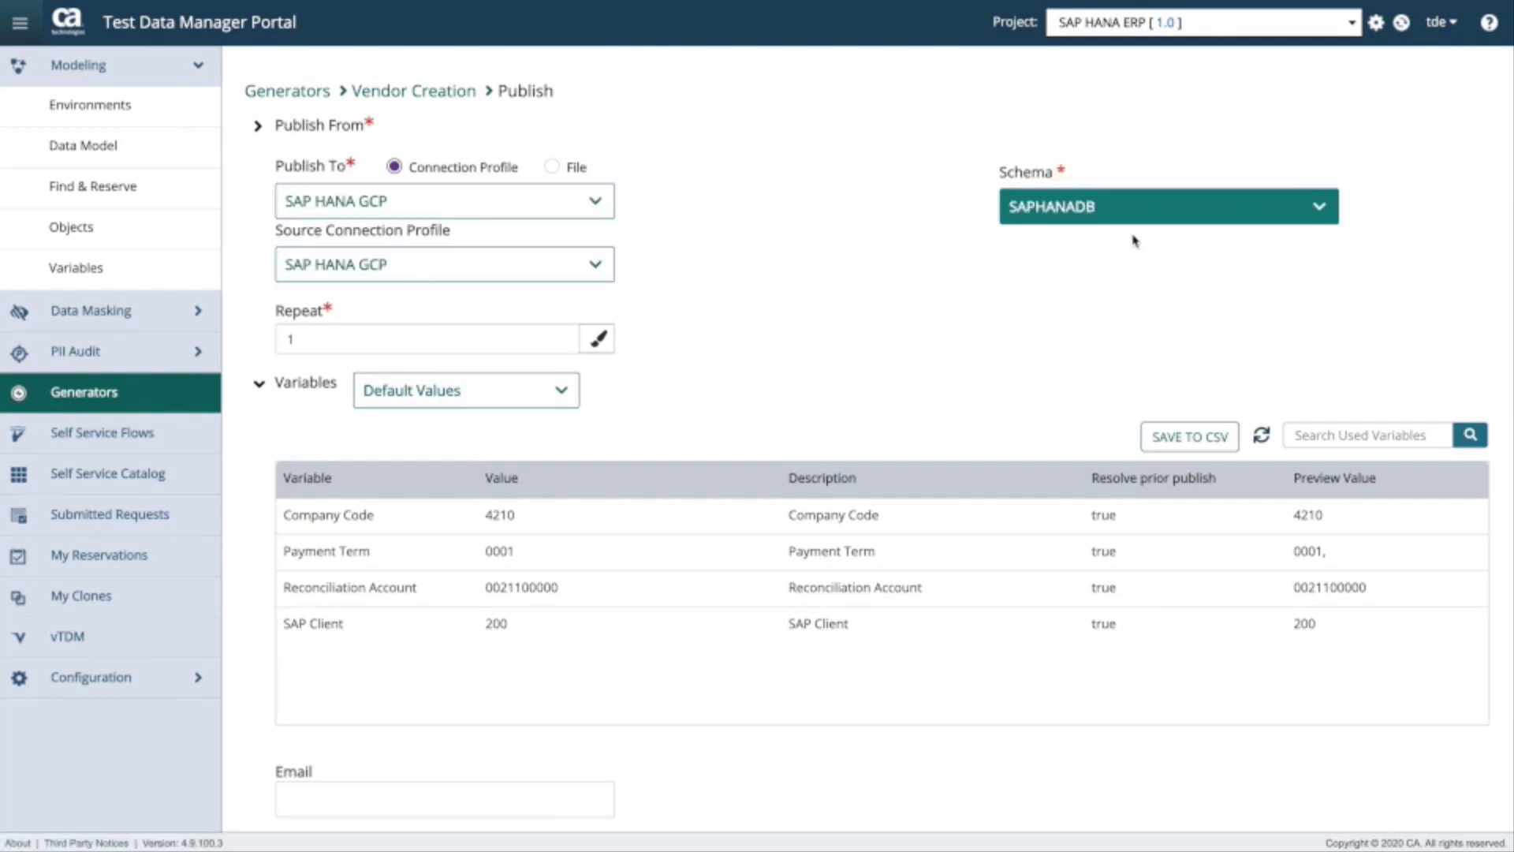
{"action": "scroll", "coordinate": [1133, 241], "scroll_direction": "down", "scroll_amount": 3}
{"action": "left_click", "coordinate": [1332, 781]}
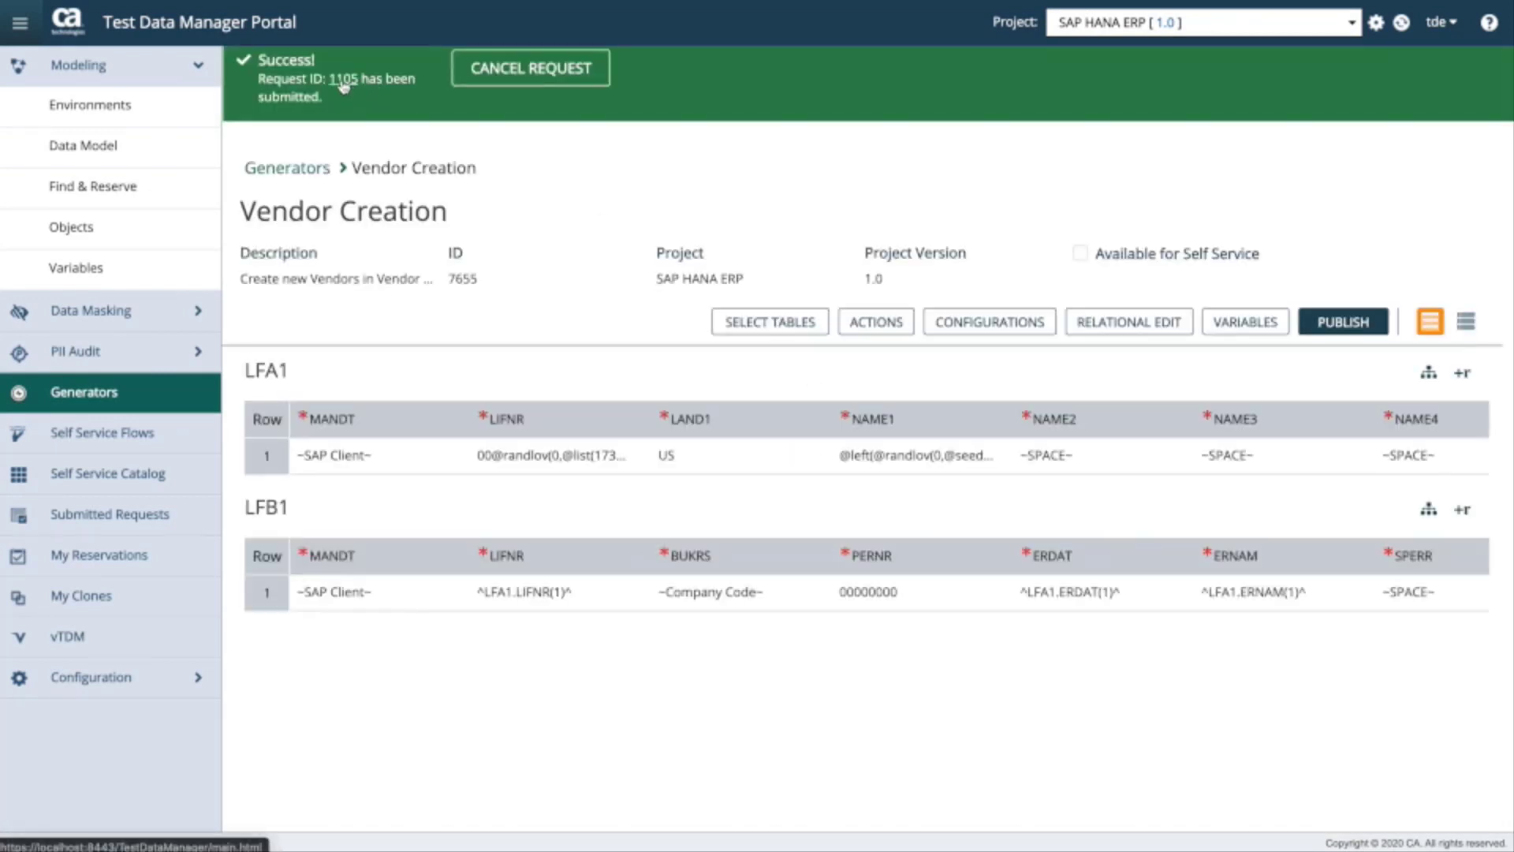
- Open the submitted publish request, view its additional information, and refresh the request list to check its status
{"action": "left_click", "coordinate": [344, 82]}
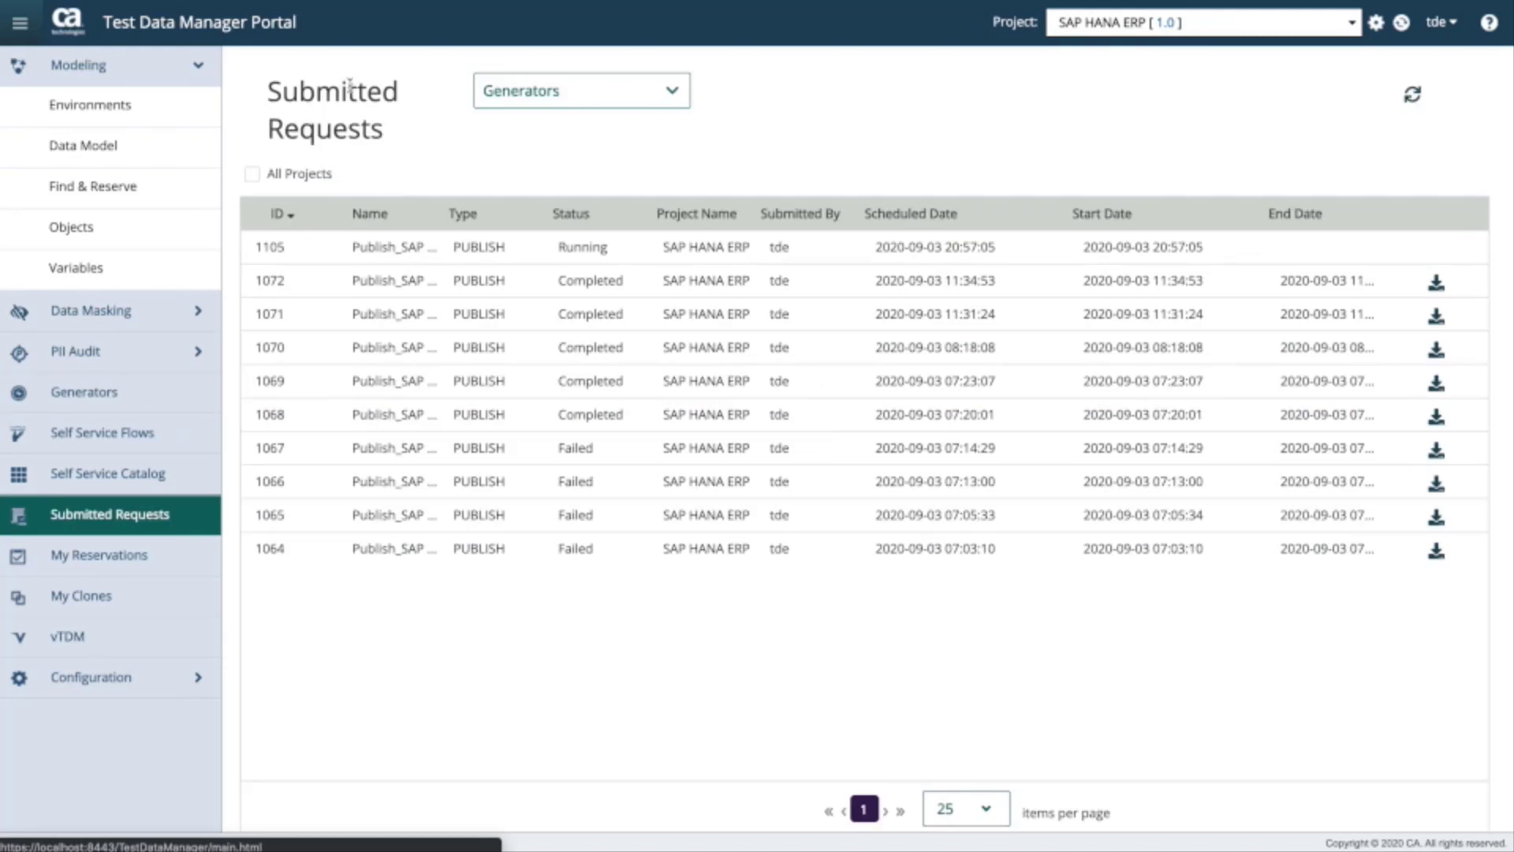
{"action": "left_click", "coordinate": [535, 257]}
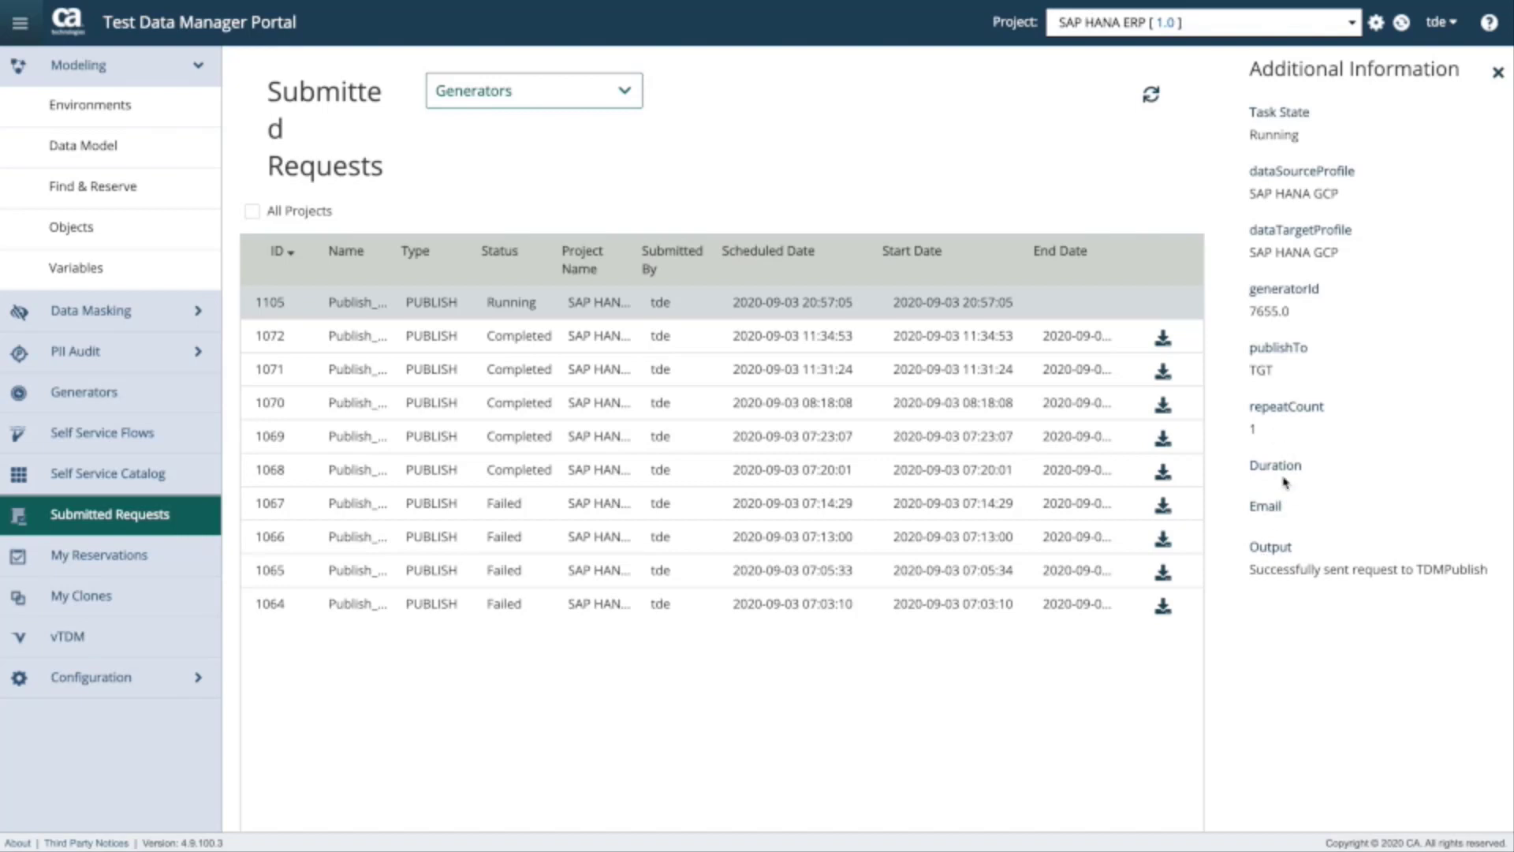
{"action": "left_click", "coordinate": [651, 310]}
{"action": "left_click", "coordinate": [720, 244]}
{"action": "left_click", "coordinate": [1150, 96]}
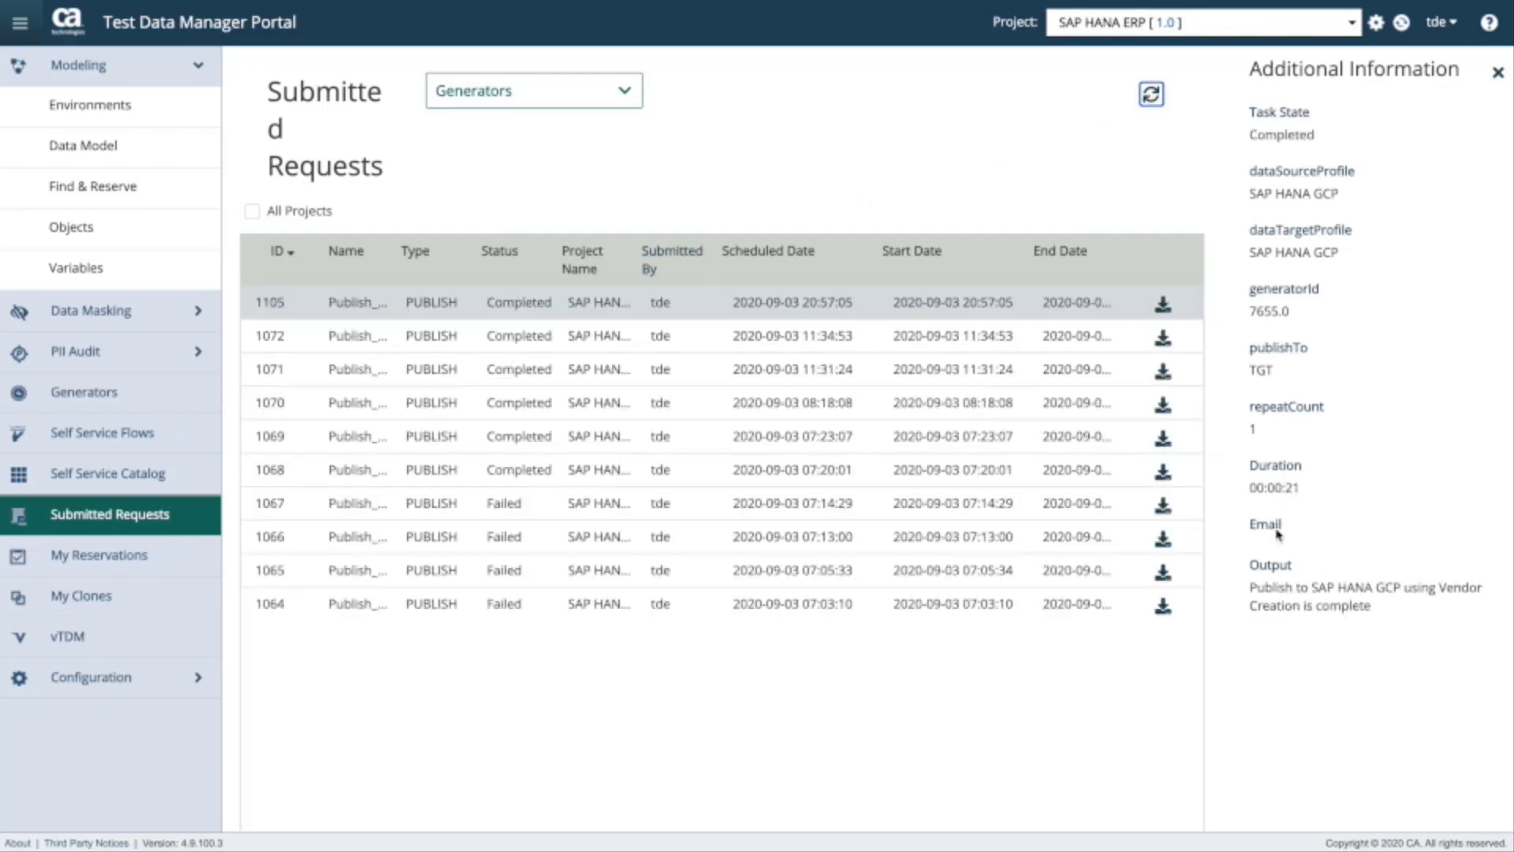
- Download the log archive 1105.zip for the newest publish request and open its job log
{"action": "left_click", "coordinate": [1173, 304]}
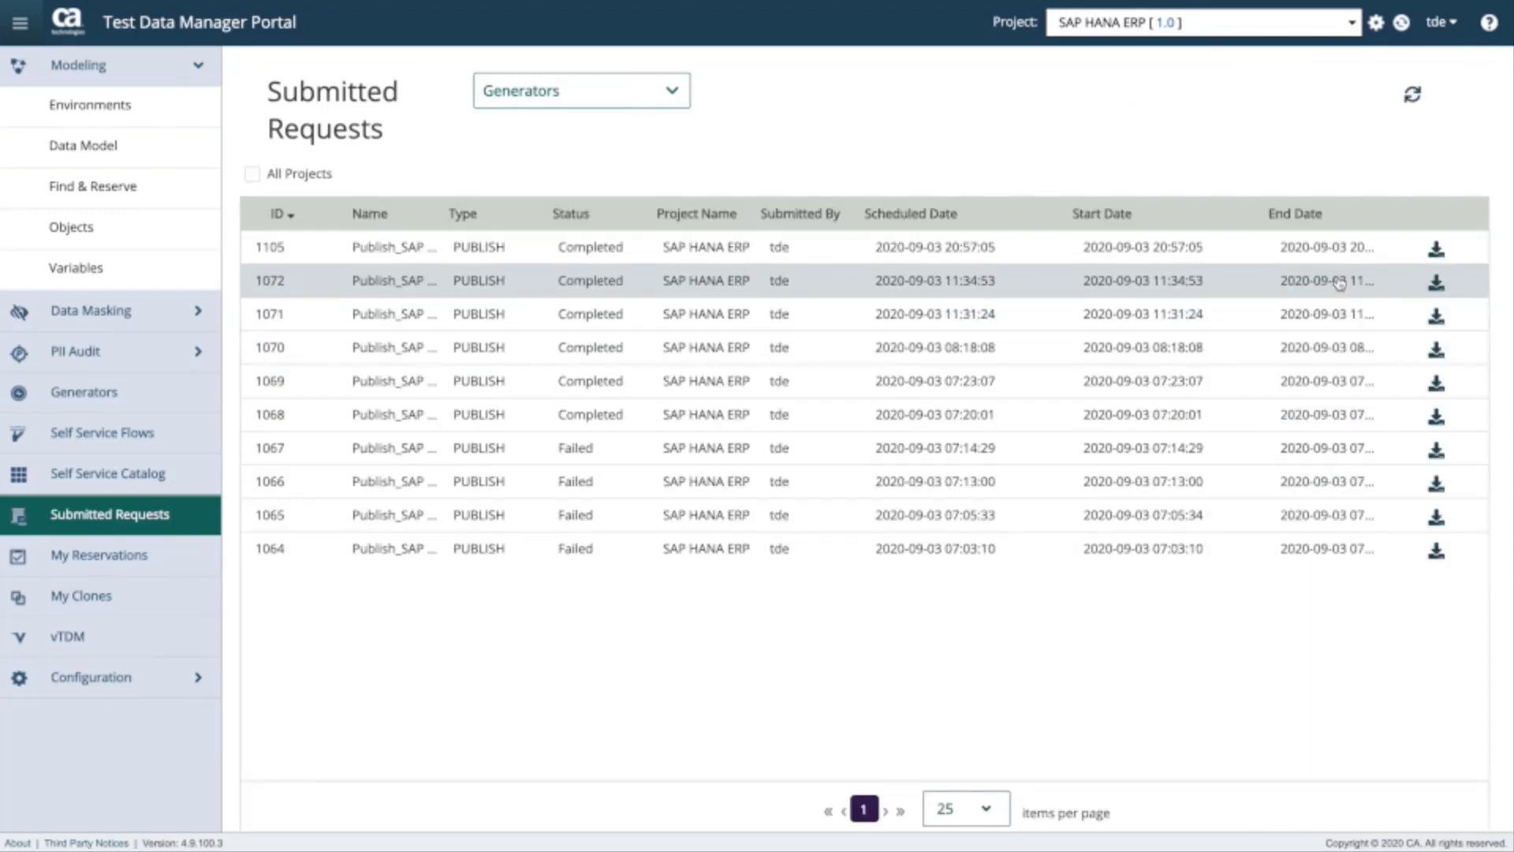
{"action": "left_click", "coordinate": [1451, 256]}
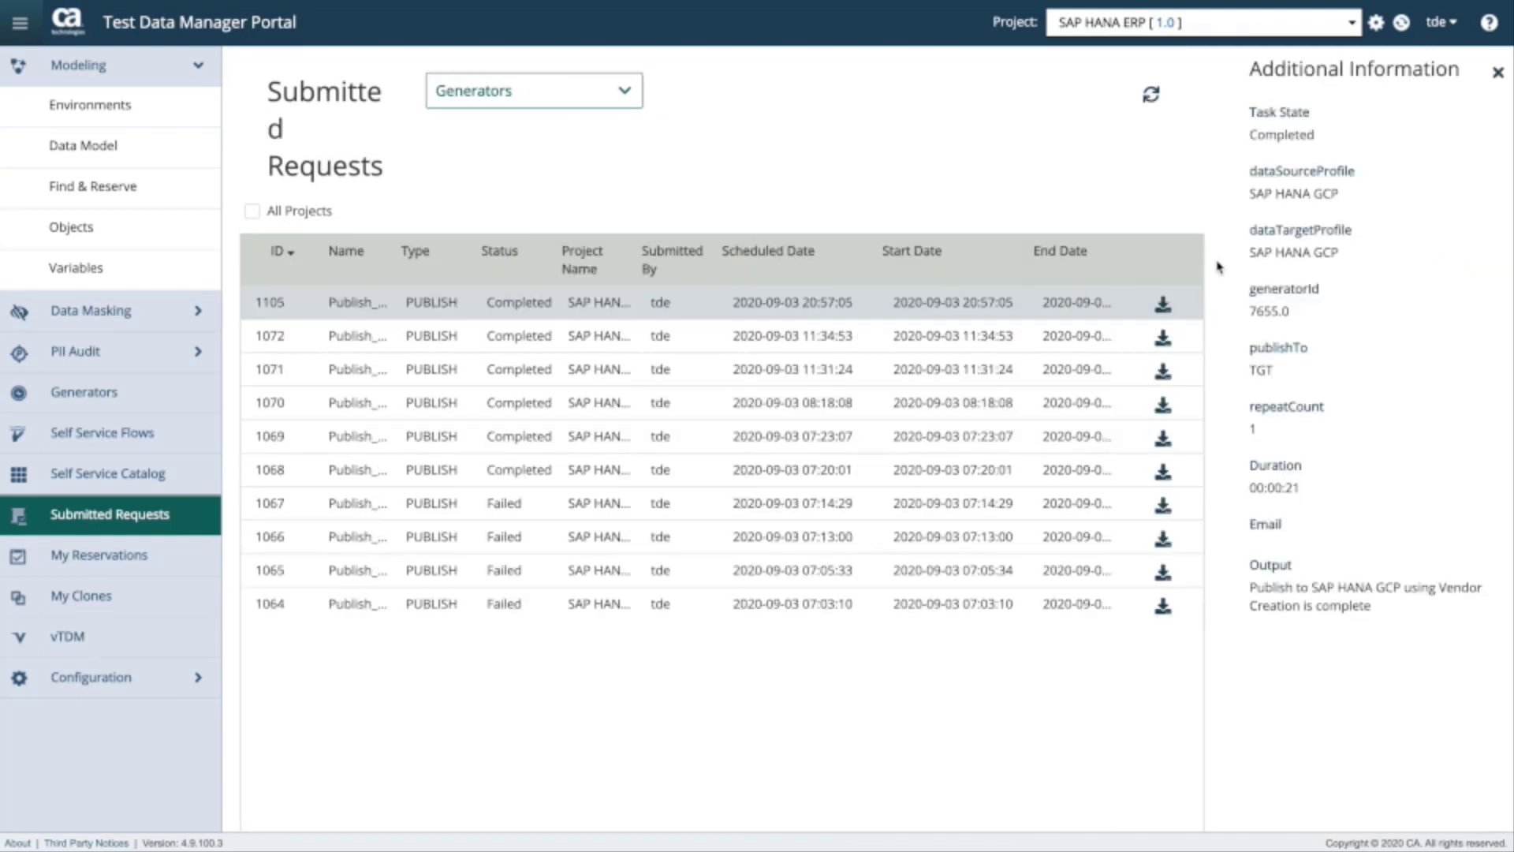
{"action": "left_click", "coordinate": [1163, 304]}
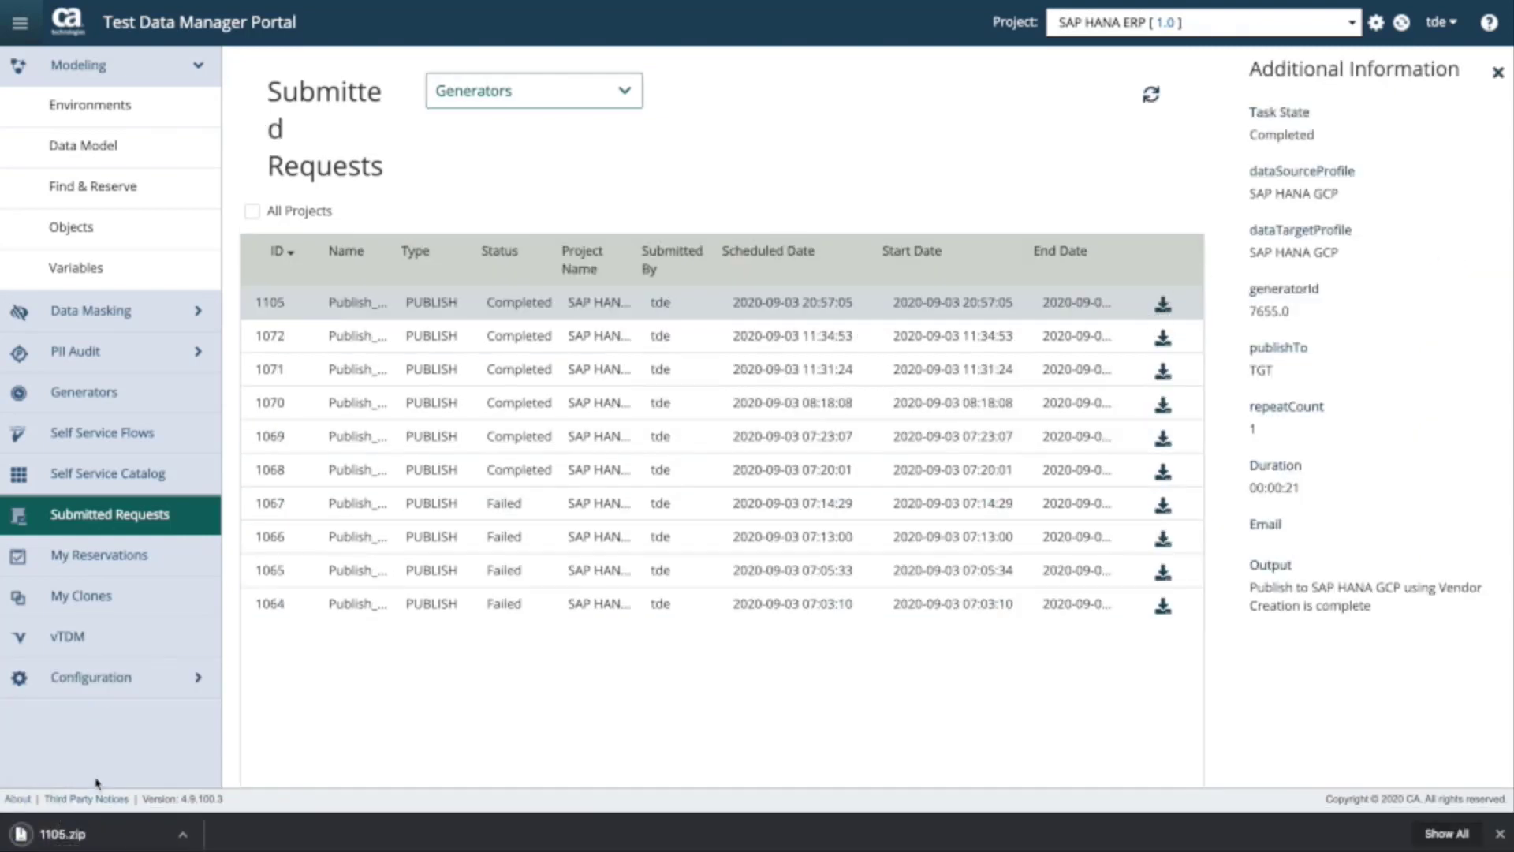
{"action": "left_click", "coordinate": [182, 833]}
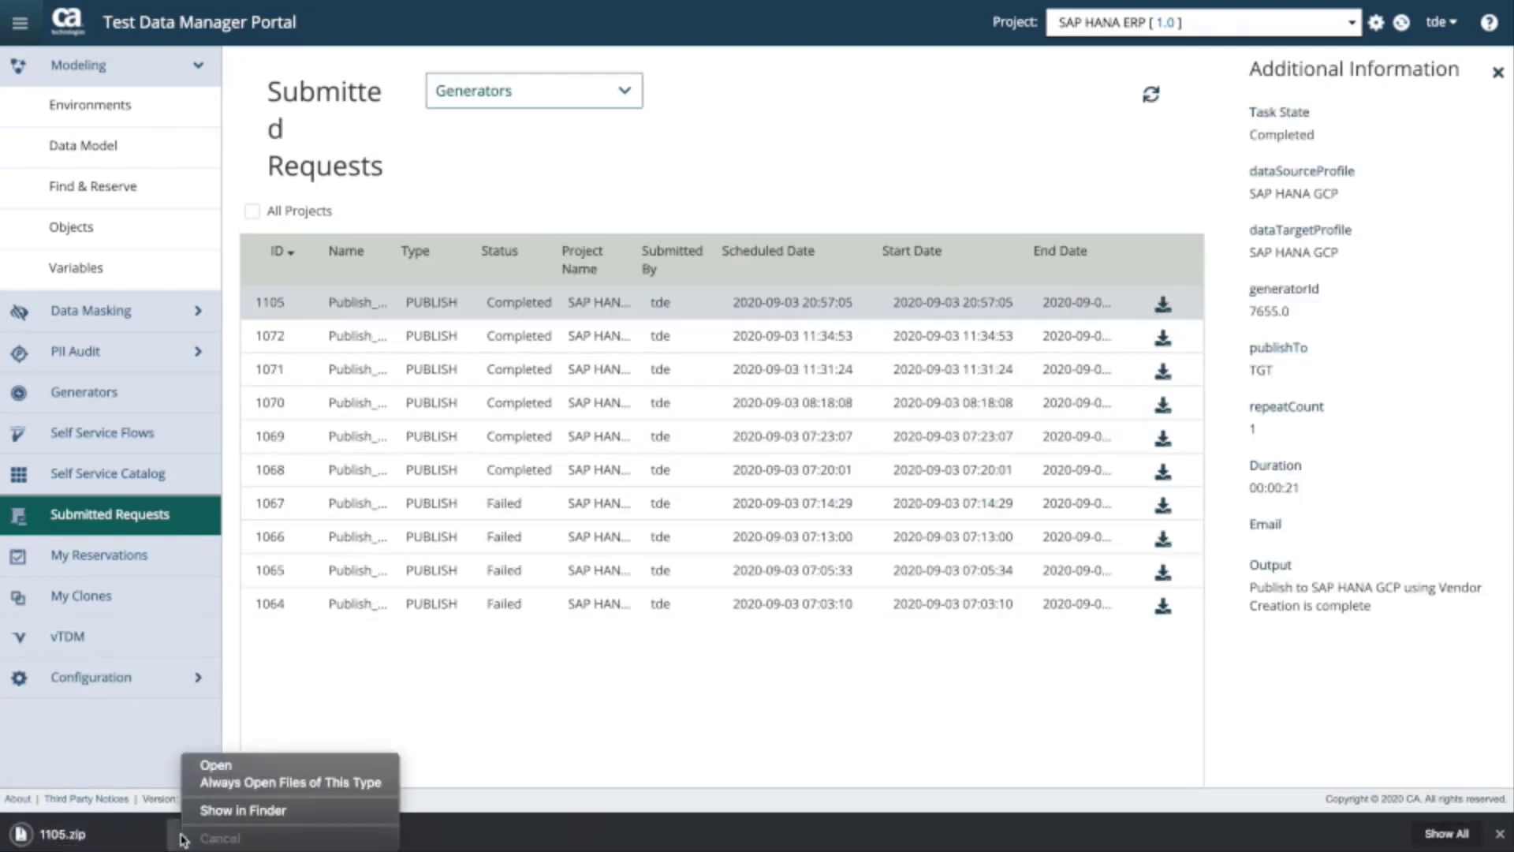
{"action": "left_click", "coordinate": [216, 765]}
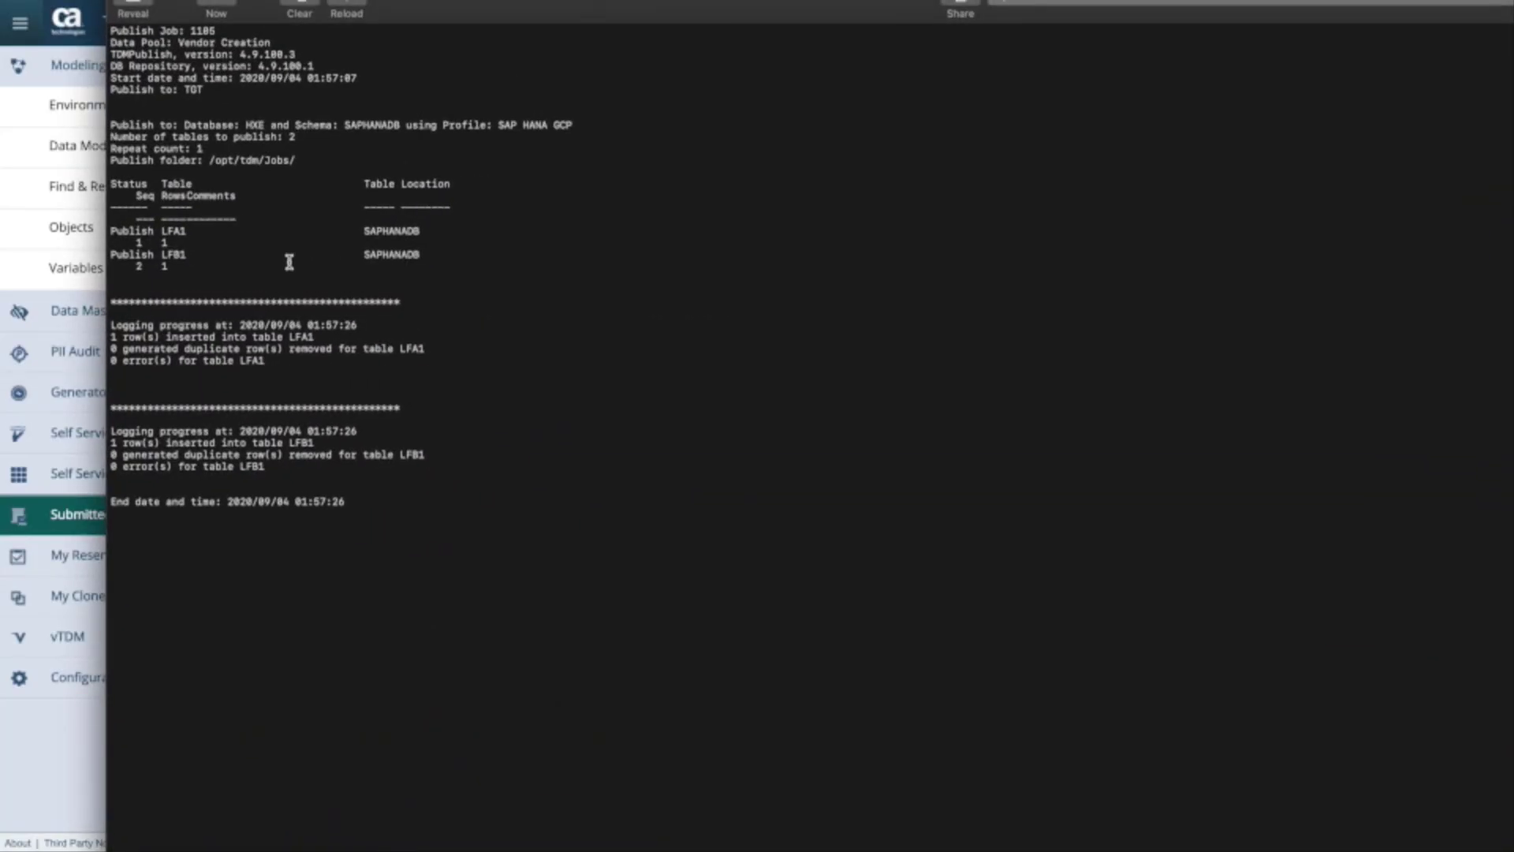
- Examine the Vendor Creation job log for the LFA1 and LFB1 publish results, inserted rows and errors
{"action": "left_click_drag", "start_coordinate": [132, 240], "coordinate": [184, 238]}
{"action": "left_click_drag", "start_coordinate": [161, 266], "coordinate": [198, 265]}
{"action": "left_click_drag", "start_coordinate": [554, 259], "coordinate": [554, 322]}
{"action": "left_click", "coordinate": [472, 410]}
{"action": "left_click_drag", "start_coordinate": [578, 0], "coordinate": [567, 156]}
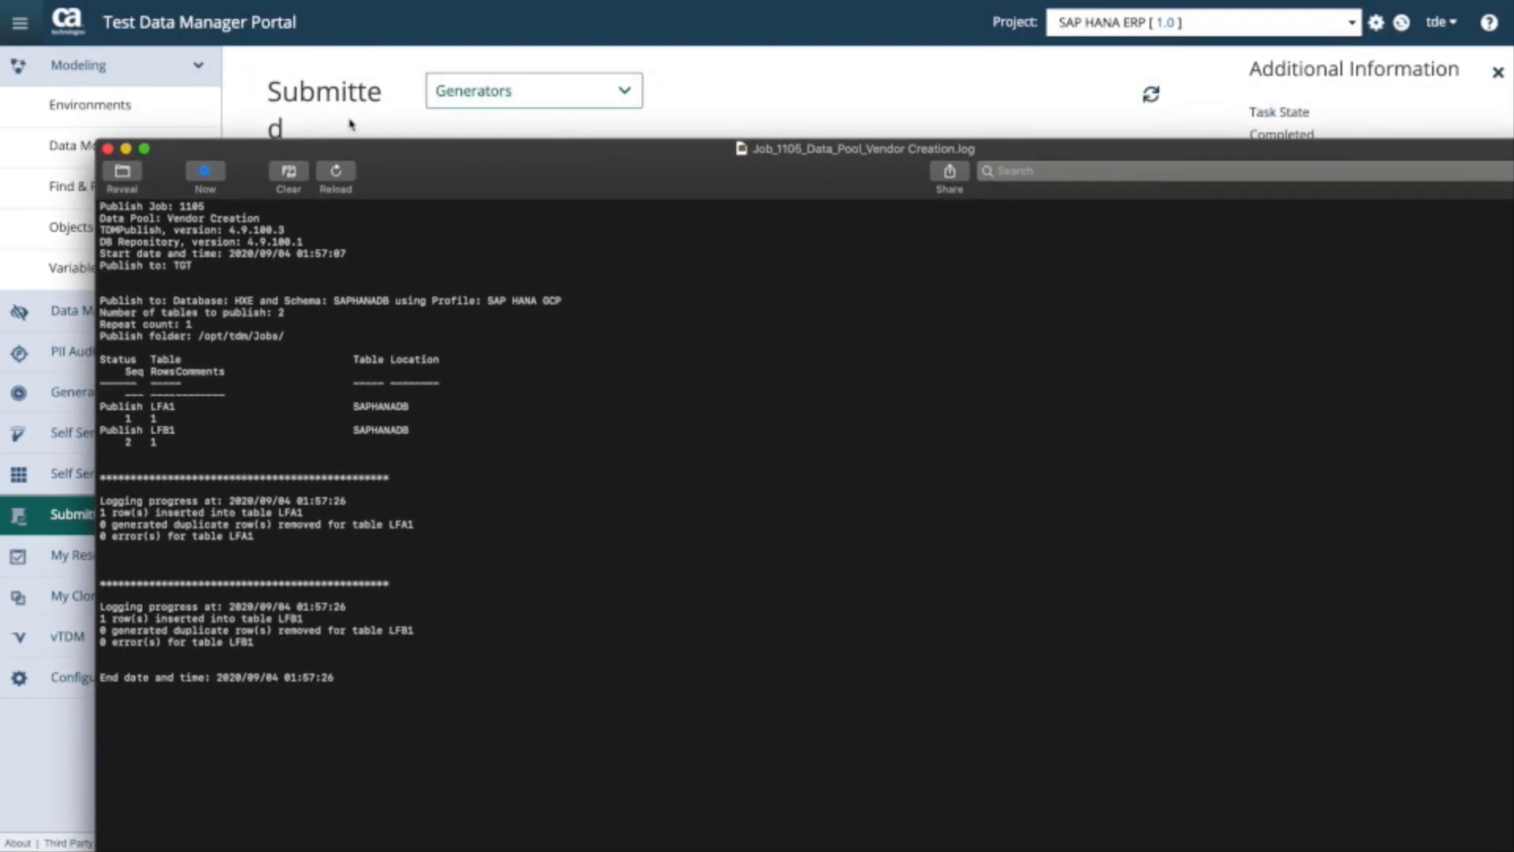